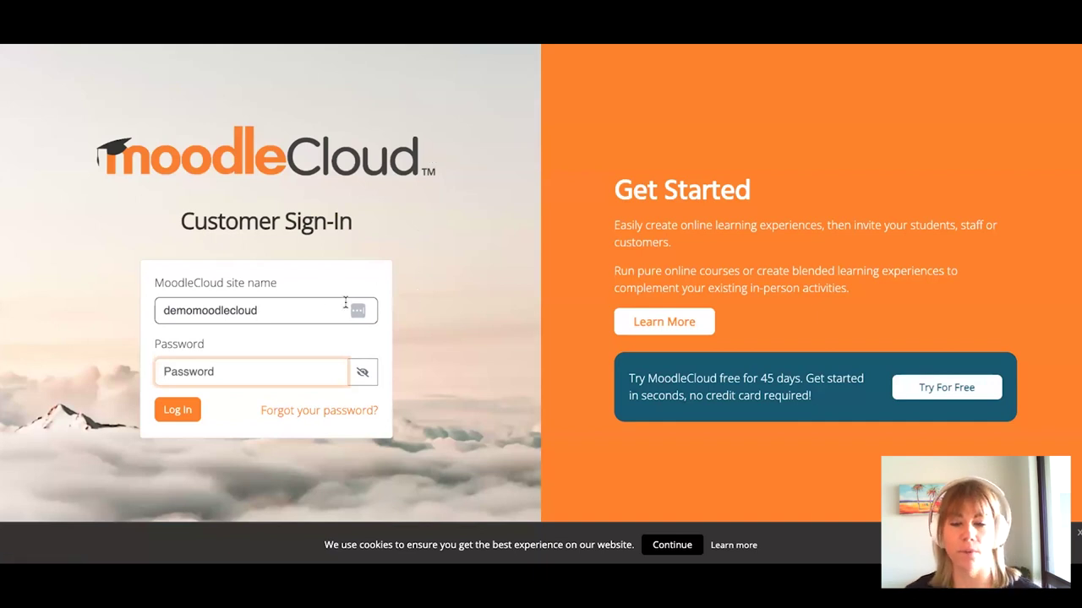
- Log in to the MoodleCloud portal with site name demomoodlecloud and the account password
left_click(305, 310)
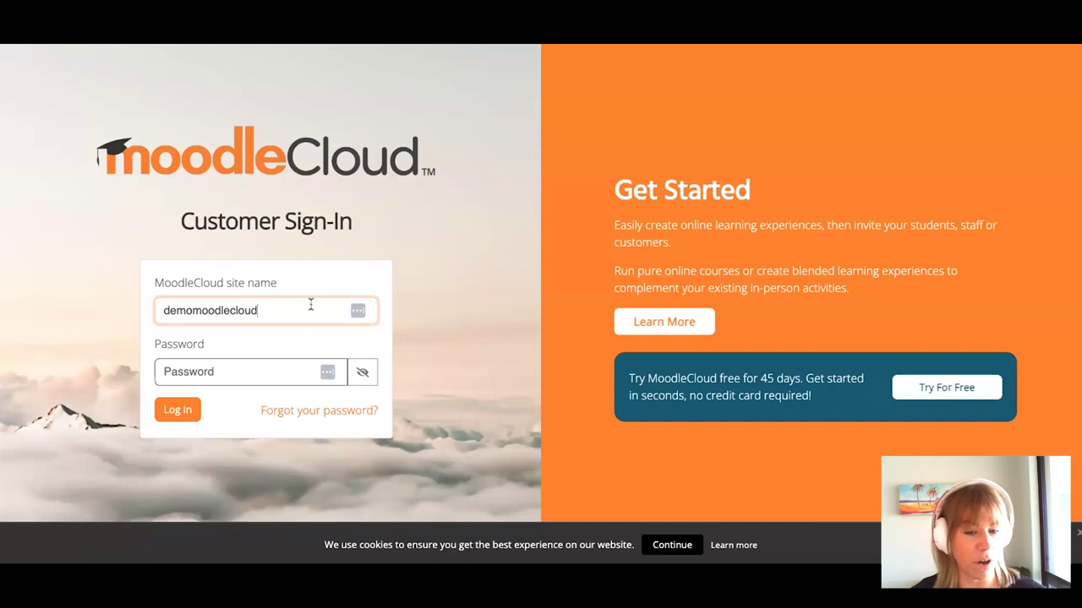
scroll(287, 306, "down", 1)
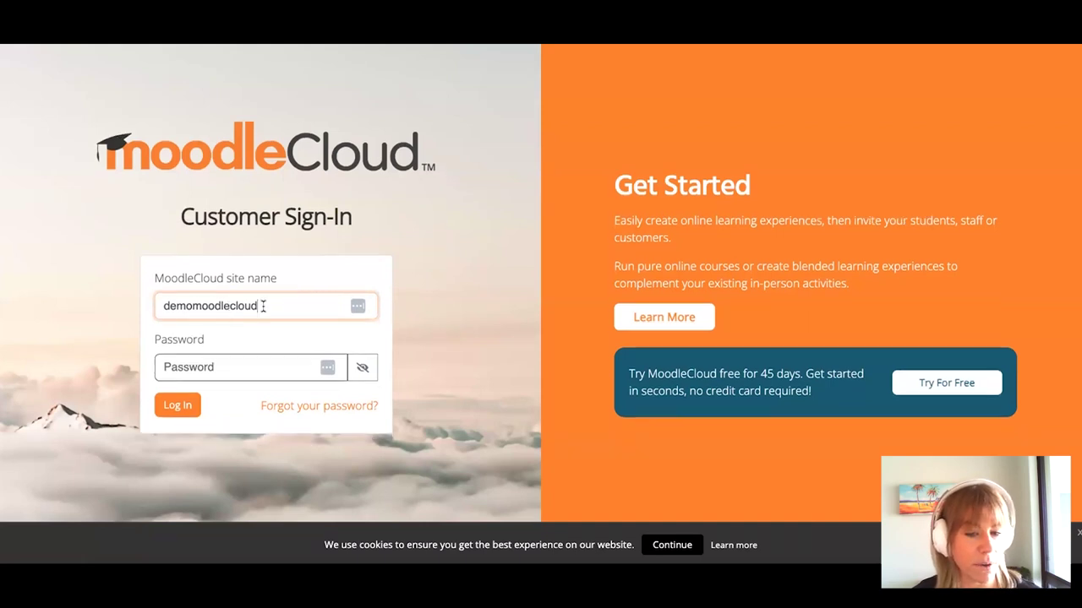
left_click_drag(263, 307, 137, 307)
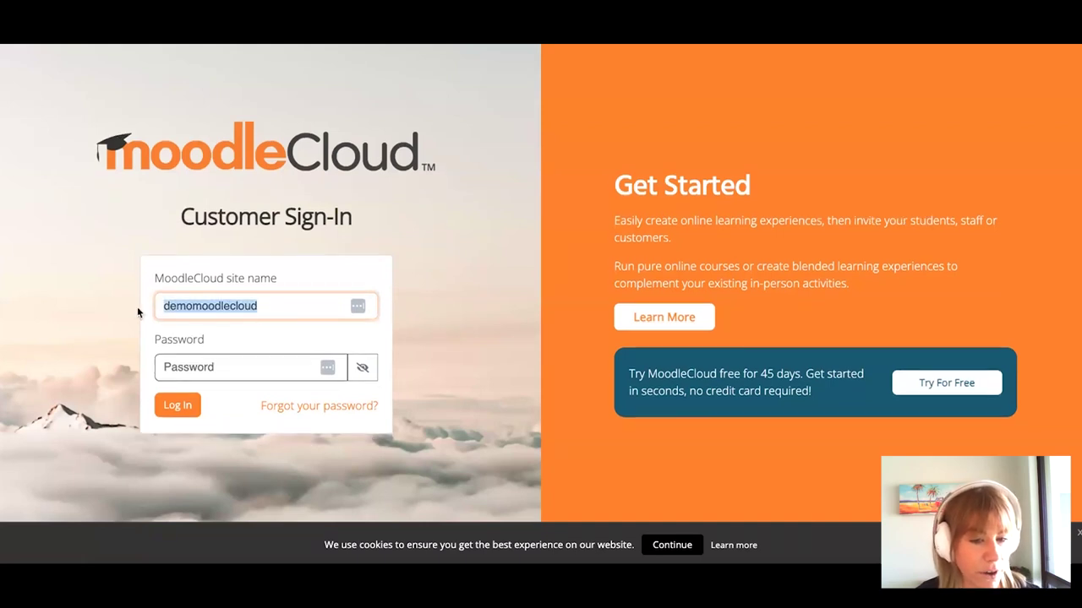
left_click(304, 307)
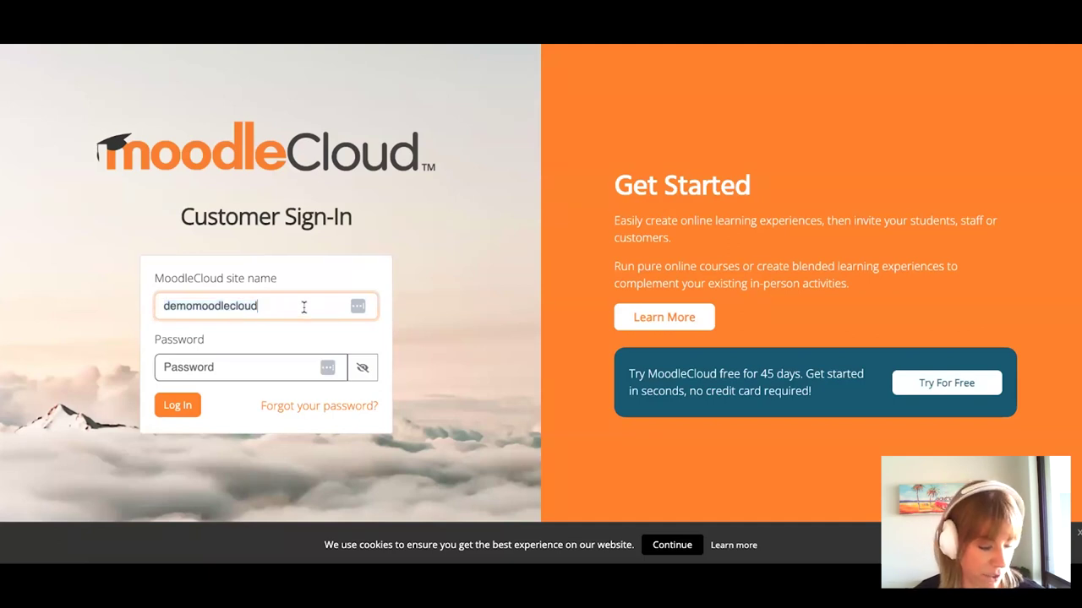
key("Tab")
type("••••••••••")
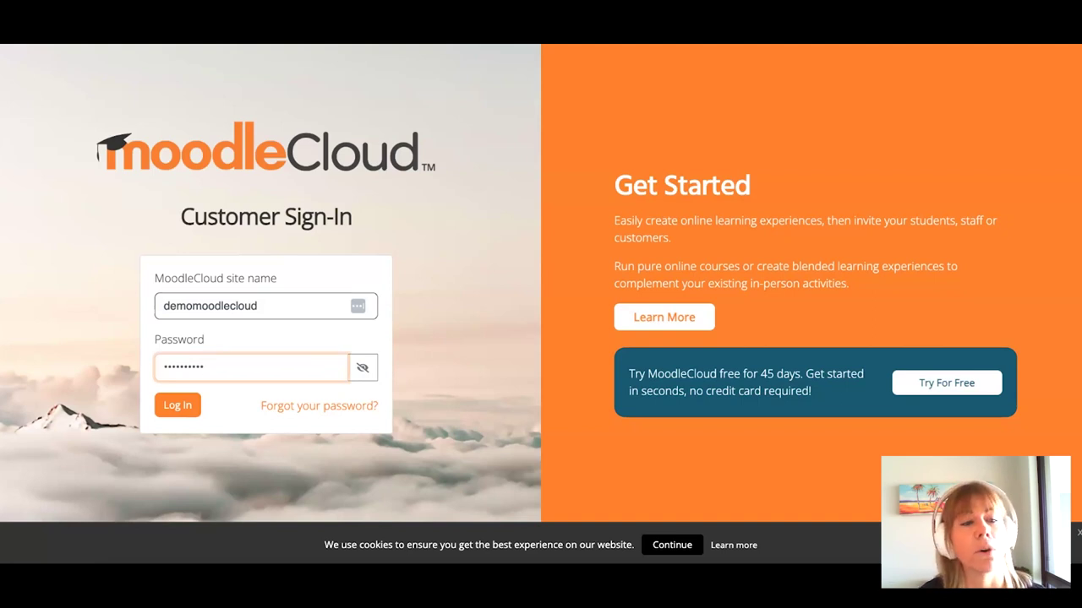
key("Return")
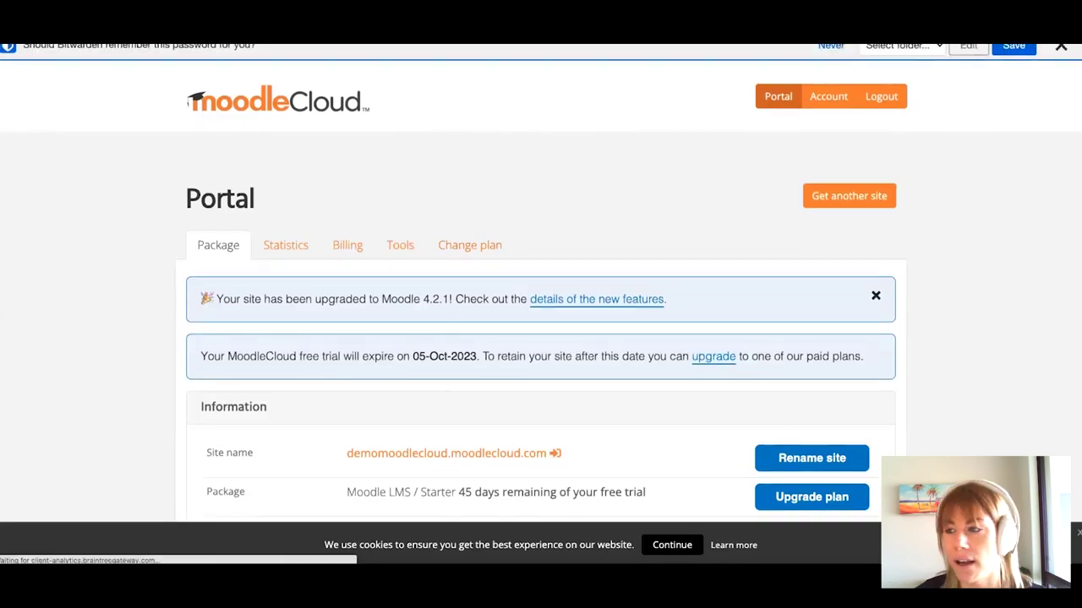
- Dismiss the save-password prompt and review the 05-Oct-2023 expiry and Moodle 4.2.1 upgrade notice
left_click(1061, 48)
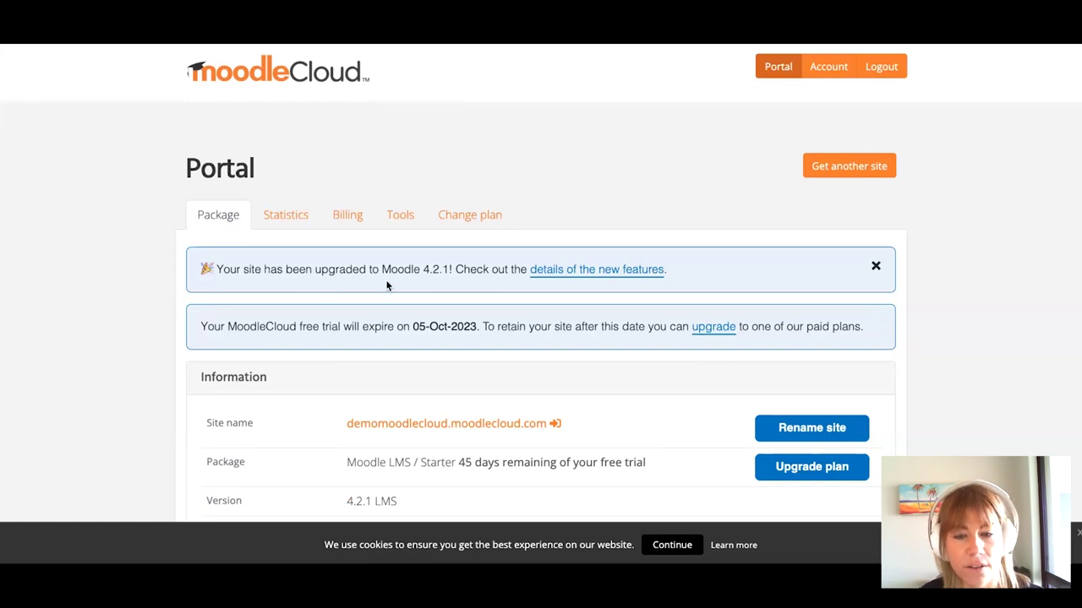
scroll(286, 289, "down", 1)
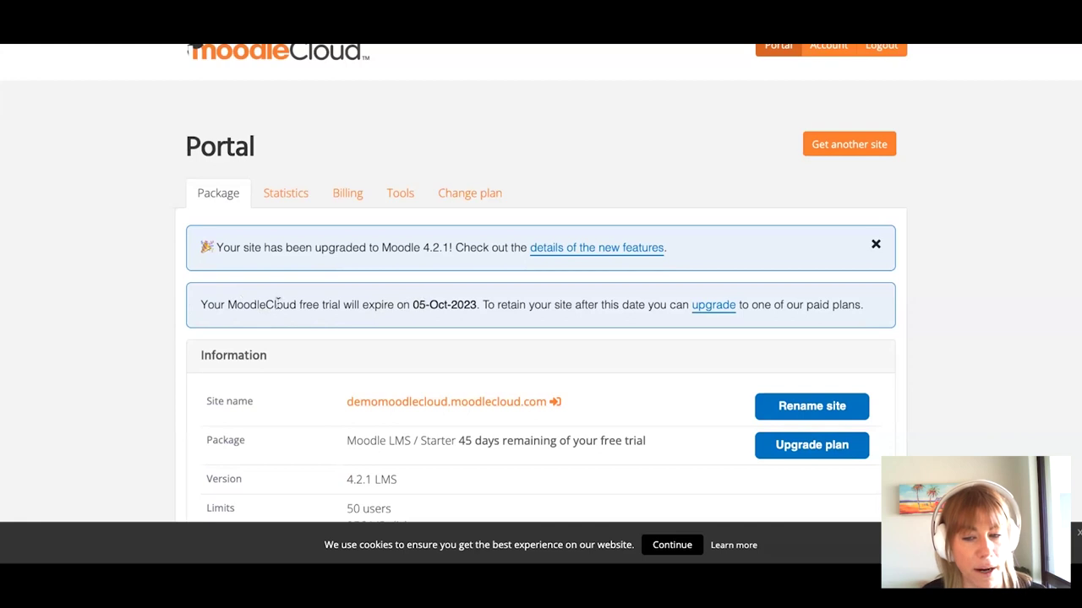
left_click_drag(412, 306, 477, 306)
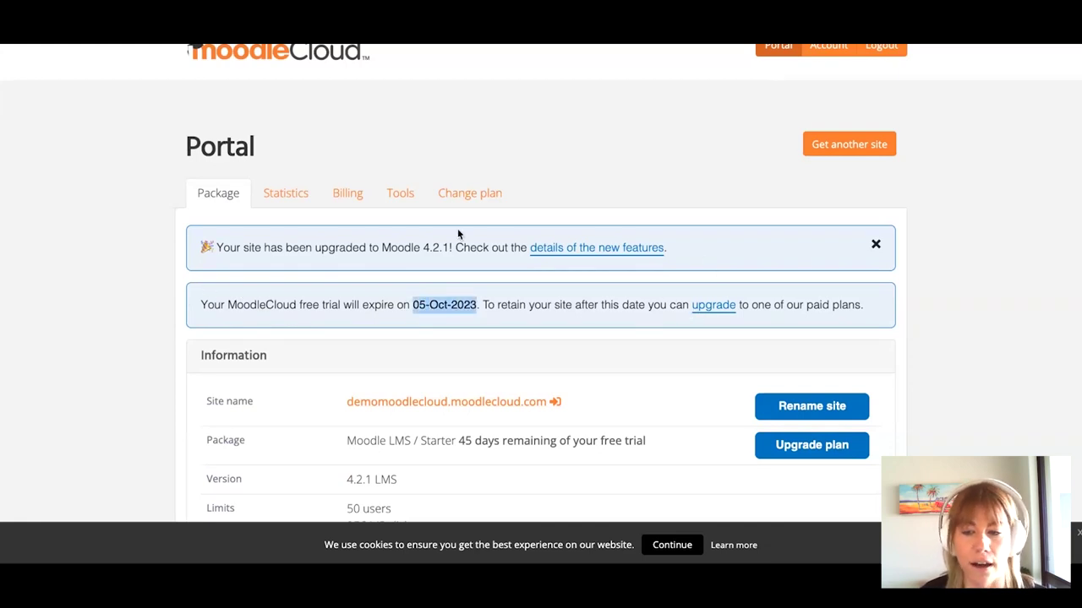
left_click_drag(217, 247, 449, 247)
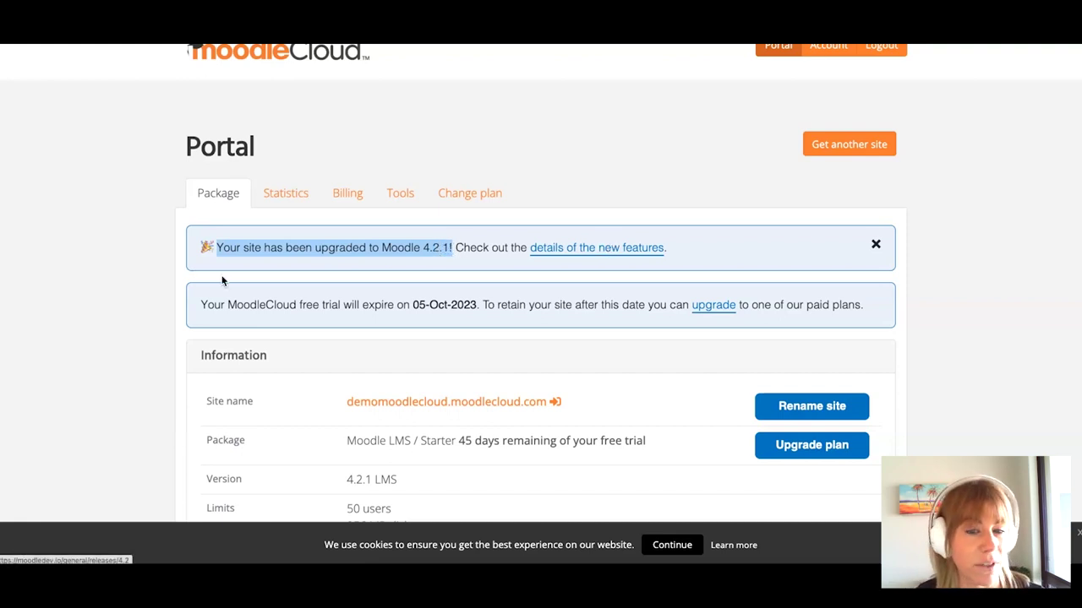
left_click(139, 283)
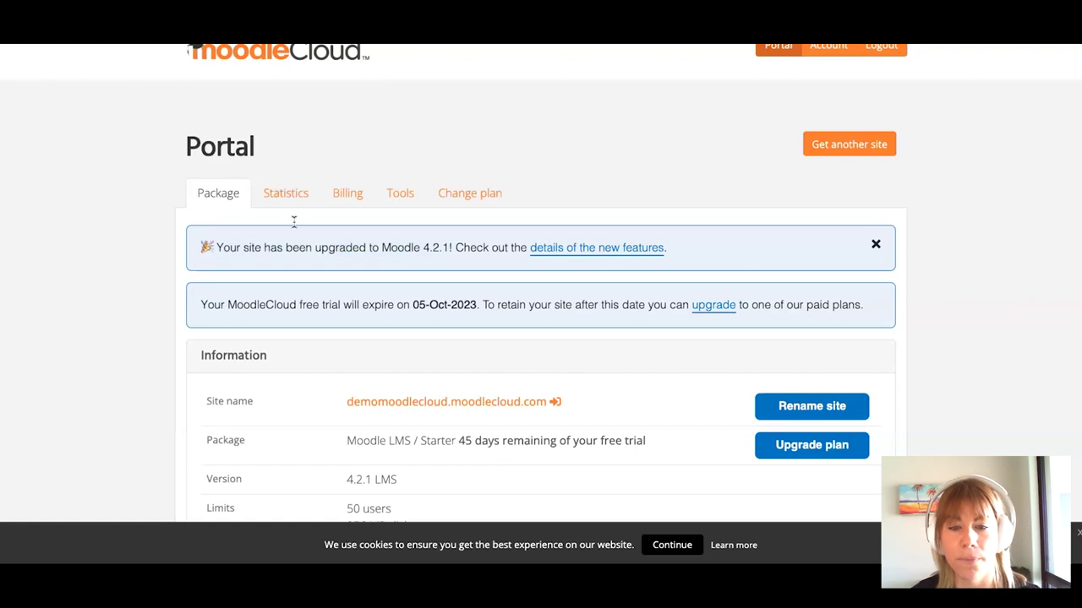
scroll(202, 188, "down", 1)
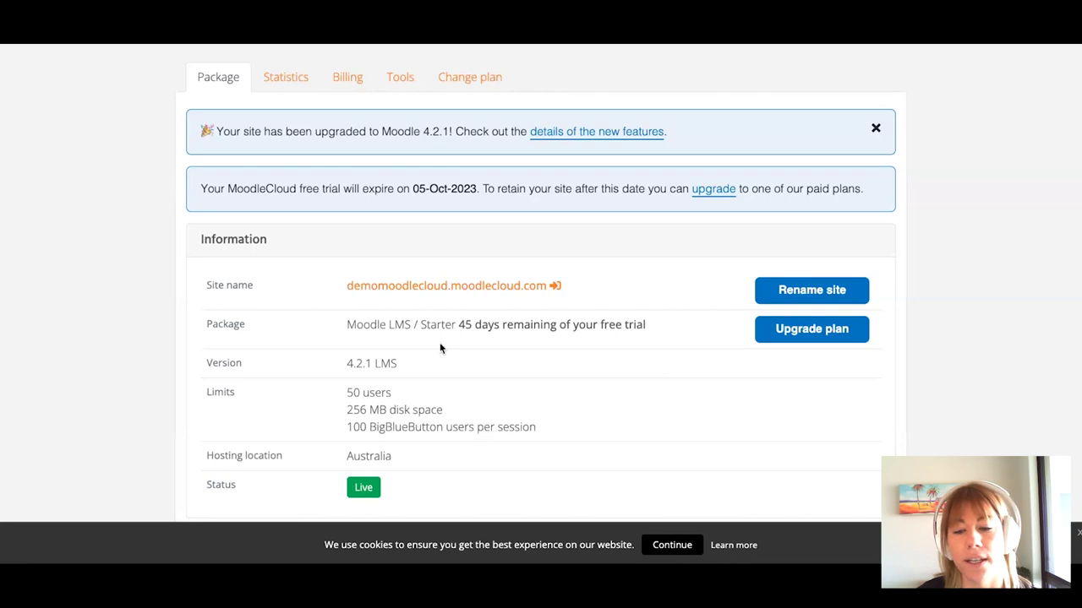
scroll(437, 343, "down", 1)
left_click_drag(341, 302, 642, 301)
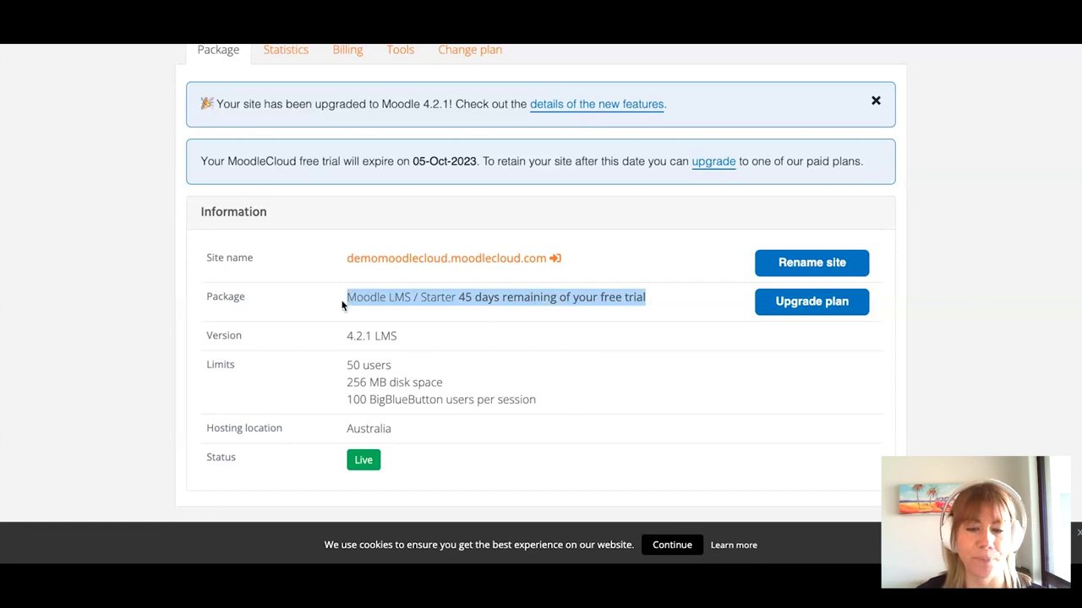
left_click(296, 291)
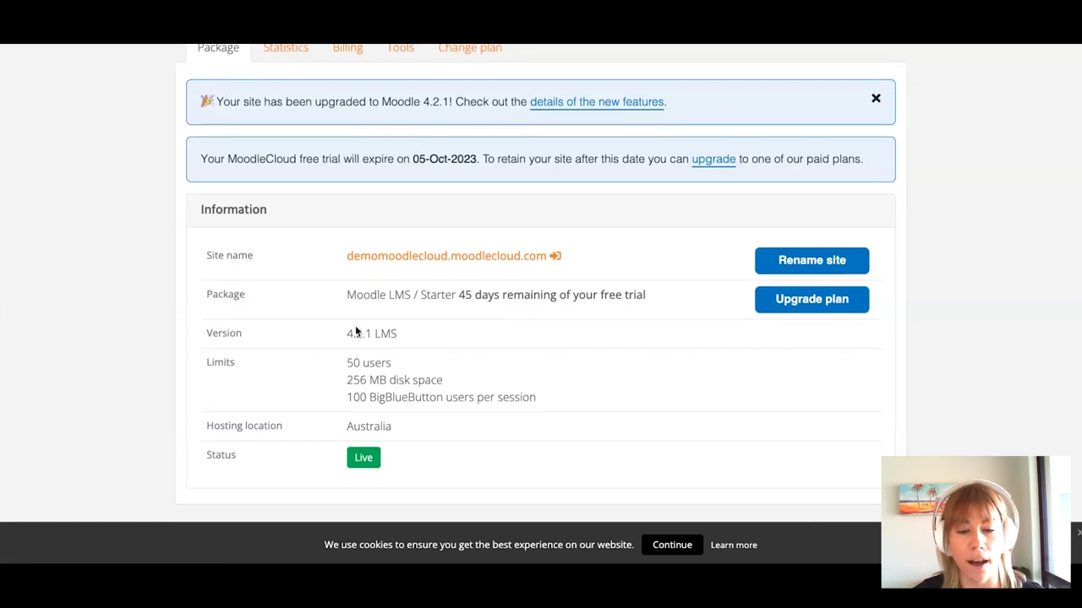
left_click_drag(206, 331, 411, 339)
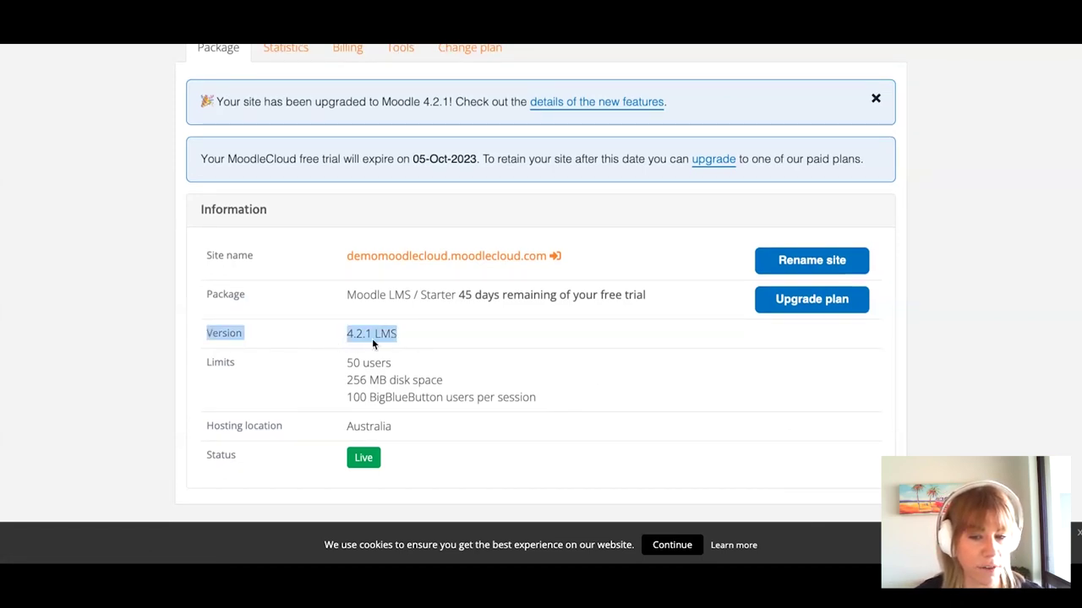
left_click(329, 335)
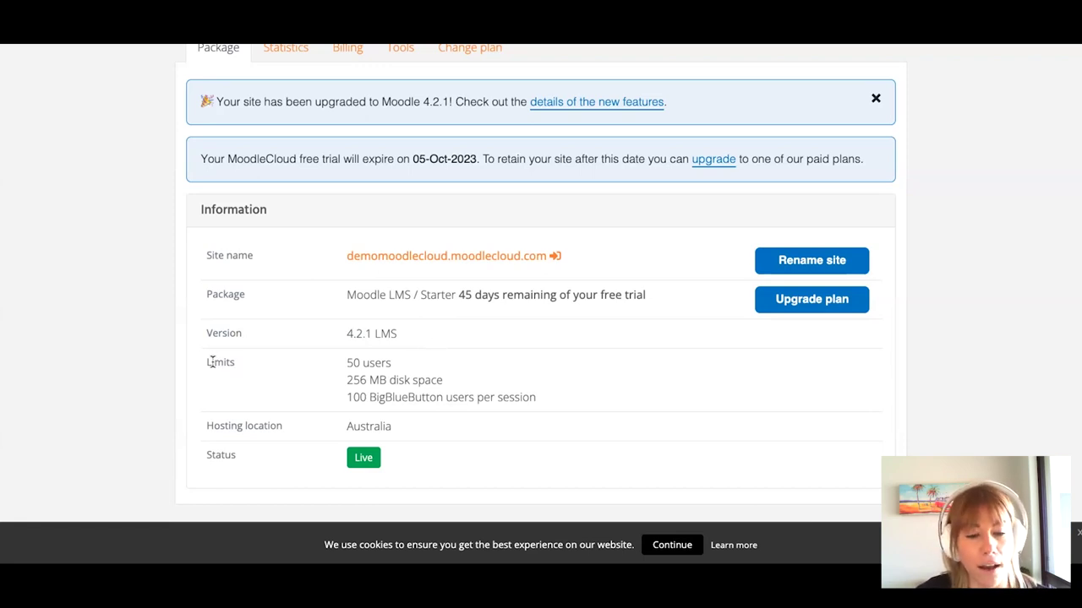
left_click_drag(203, 362, 538, 409)
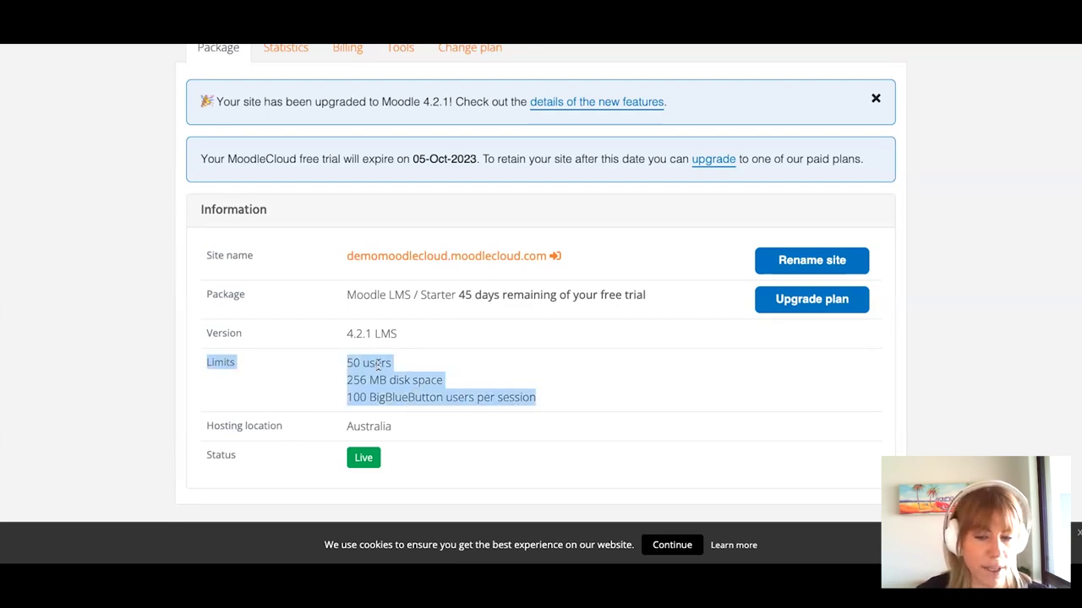
left_click(464, 377)
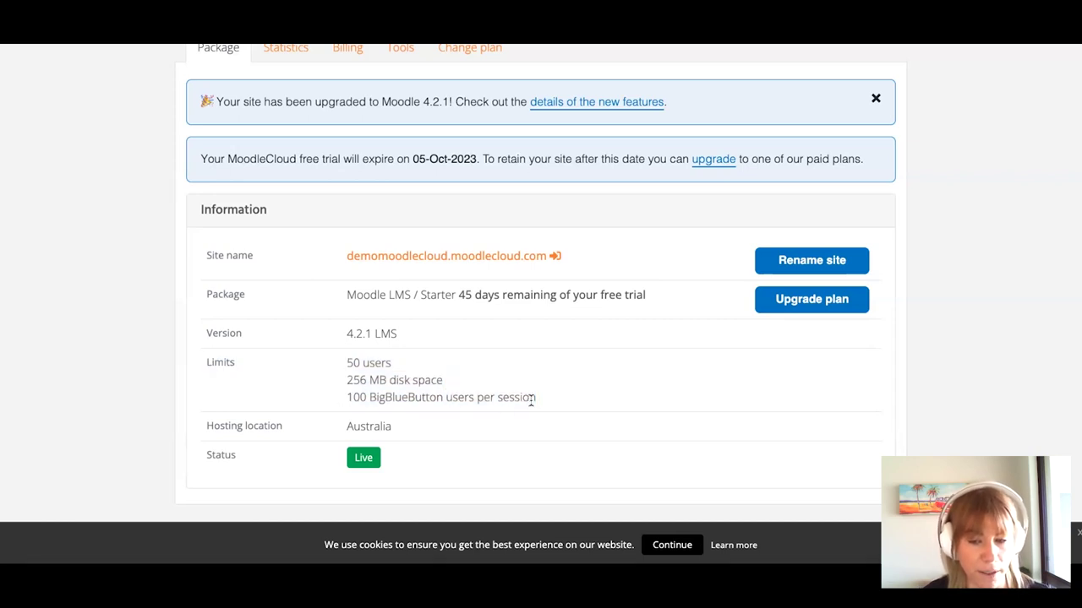
left_click_drag(203, 427, 388, 430)
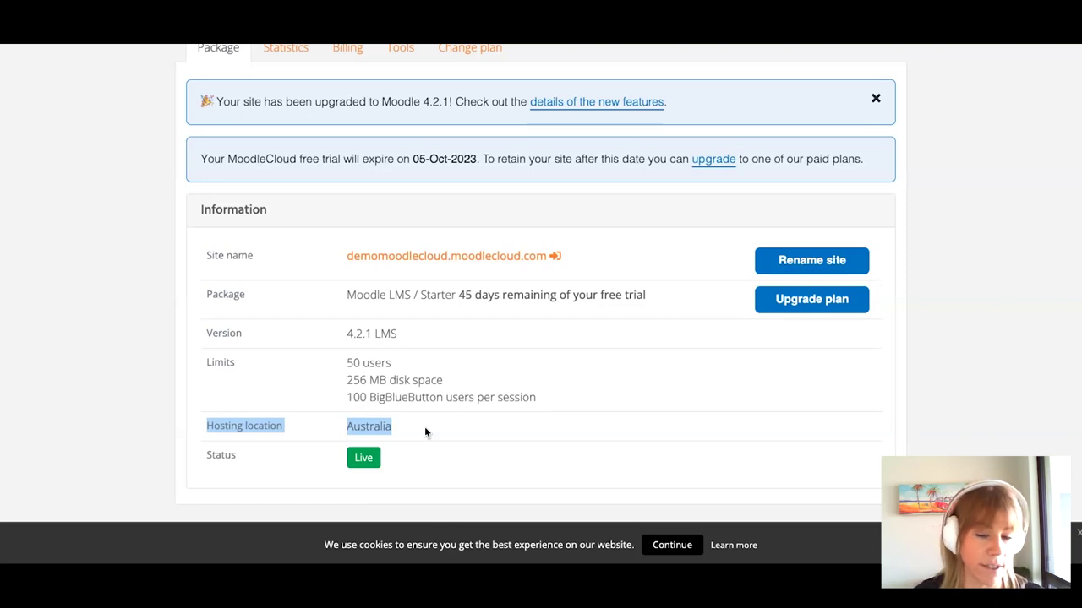
left_click(304, 430)
left_click_drag(206, 448, 424, 462)
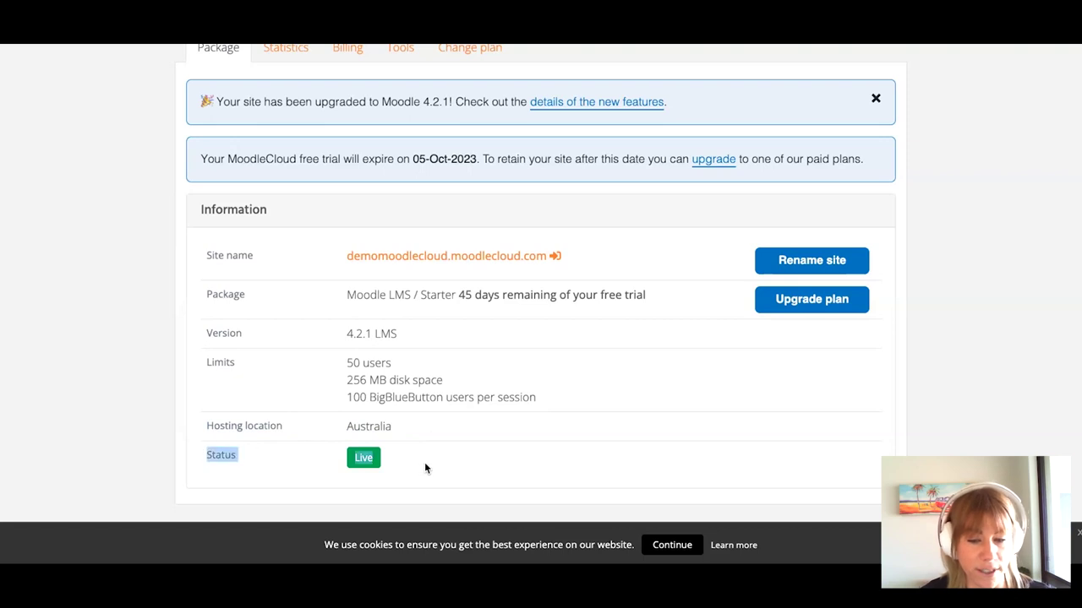
left_click(497, 440)
scroll(487, 506, "up", 1)
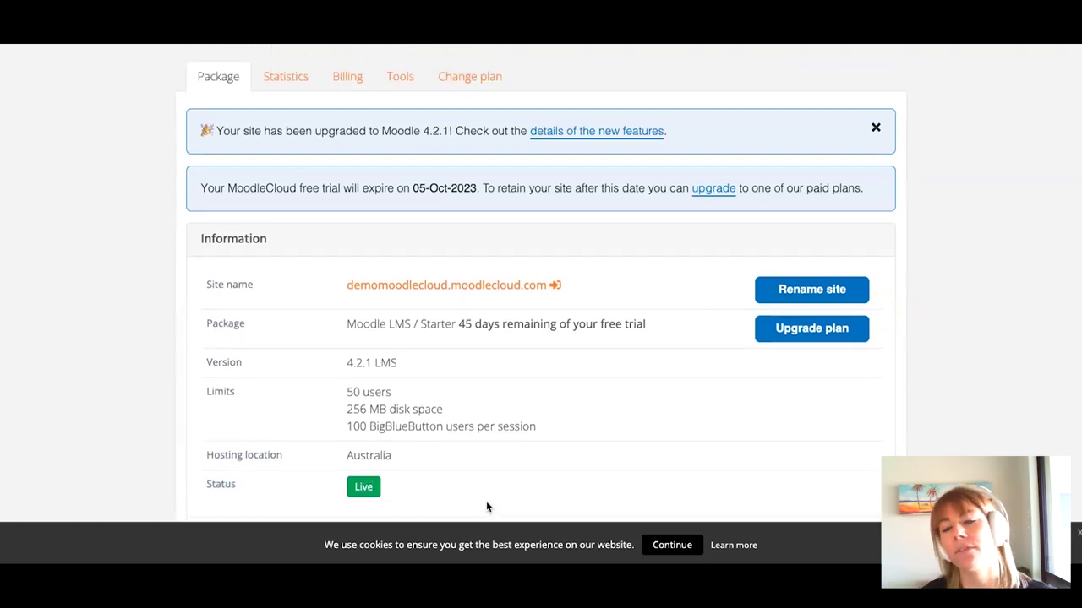
- View the Statistics tab: 1 of 50 users, 323.24 KB of 256.00 MB files, 50.02 MB database
left_click(286, 119)
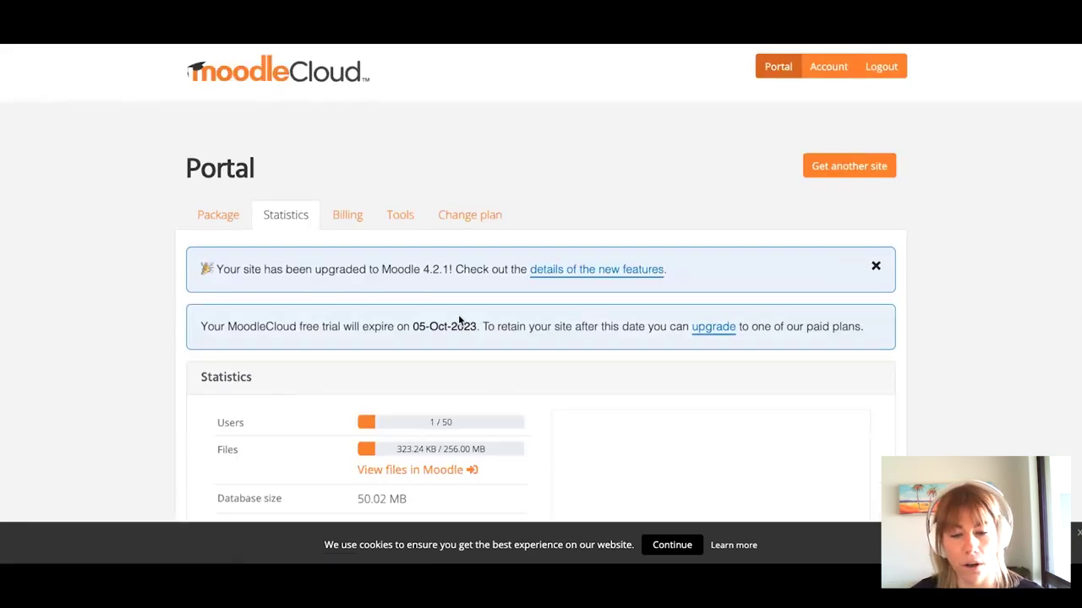
scroll(459, 320, "down", 1)
scroll(459, 319, "down", 3)
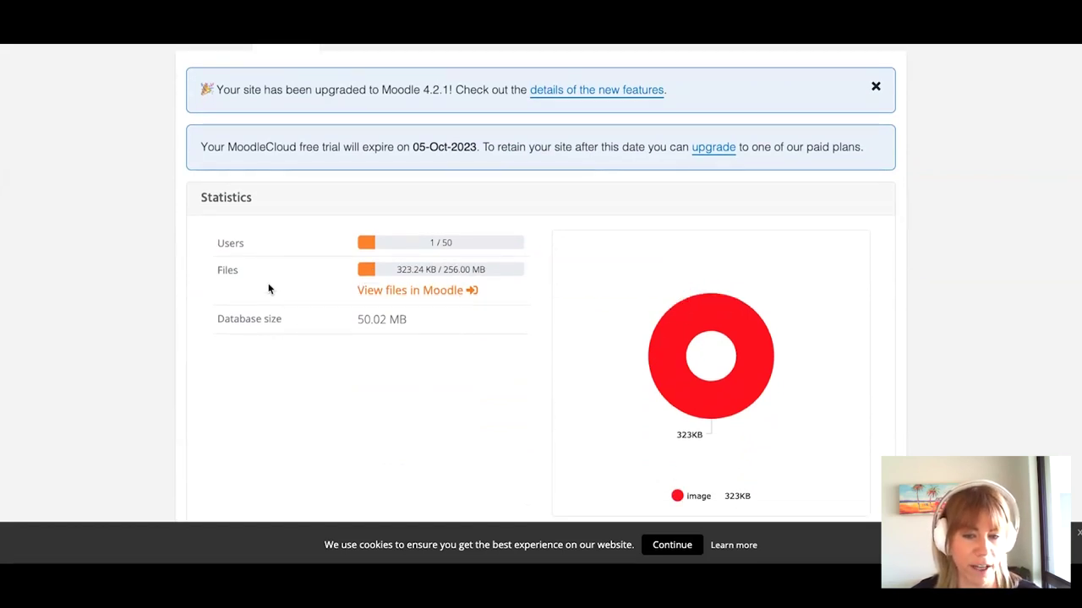
scroll(268, 287, "down", 1)
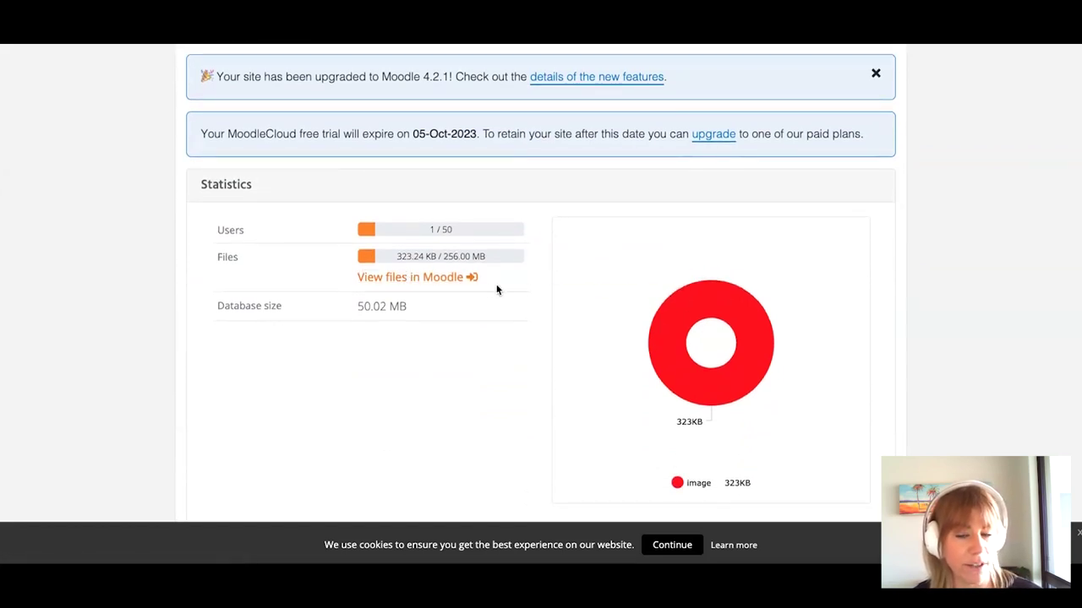
scroll(413, 301, "up", 1)
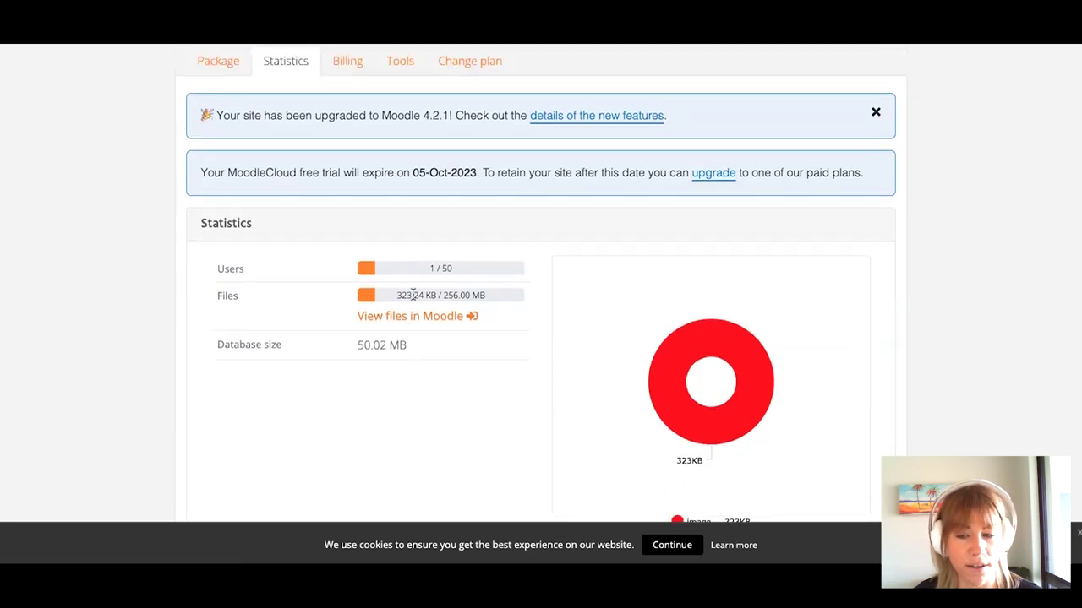
scroll(596, 340, "down", 2)
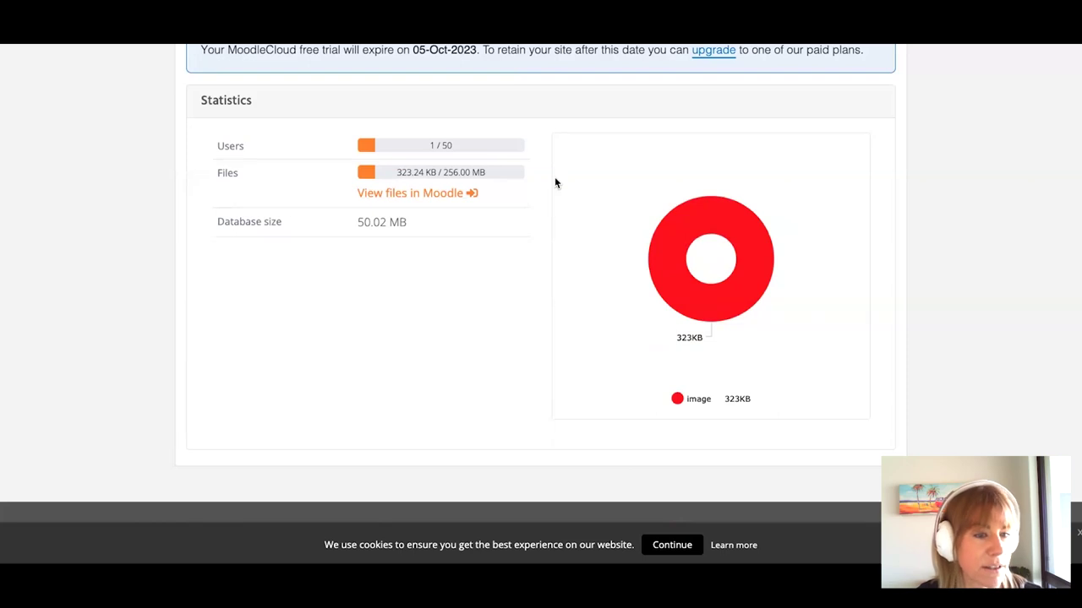
scroll(554, 177, "up", 2)
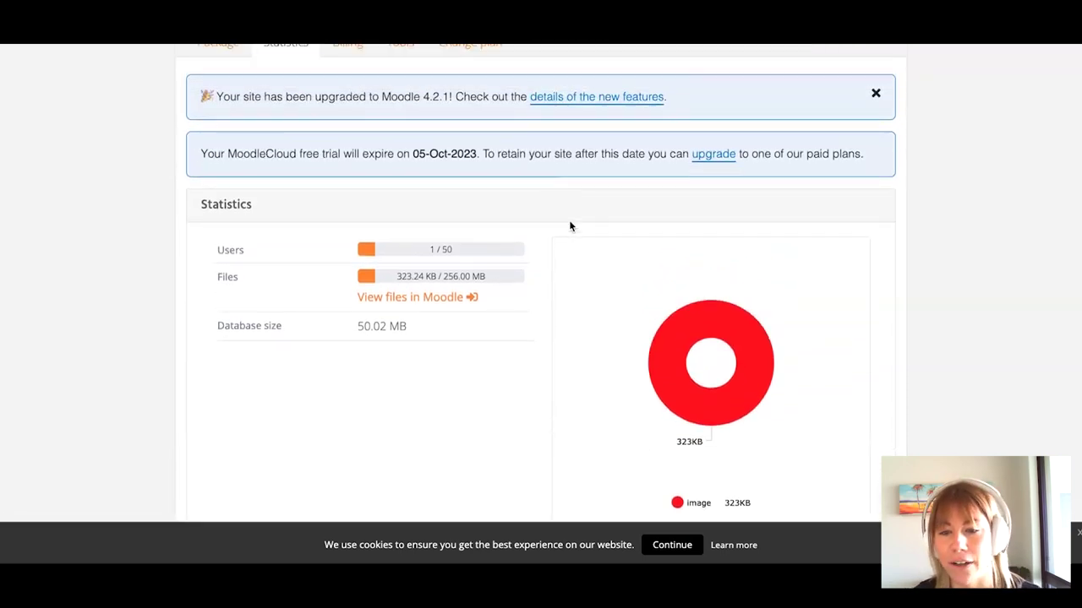
scroll(570, 225, "up", 2)
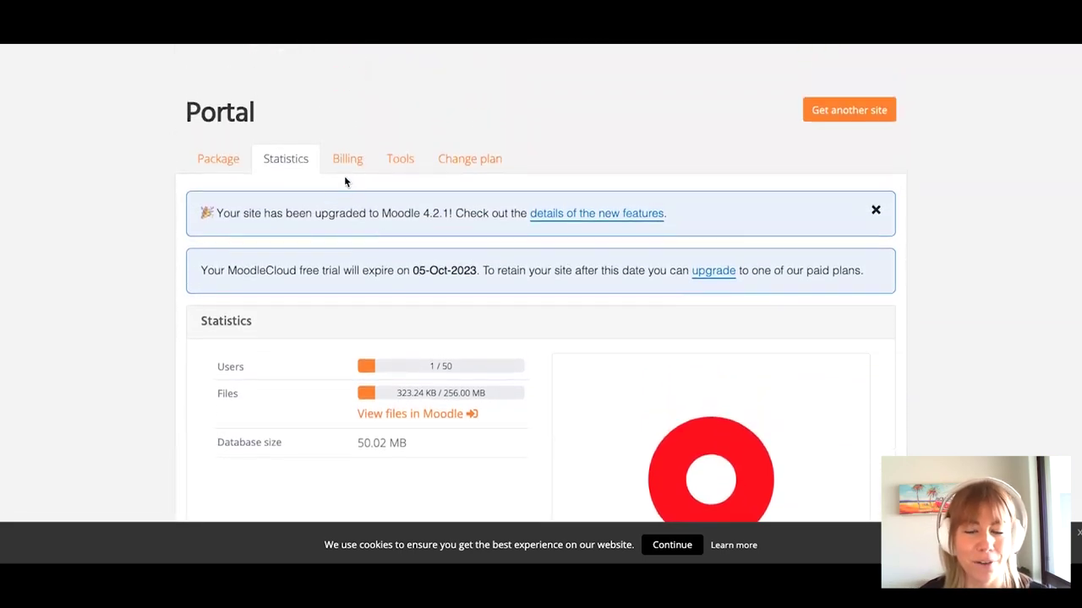
- Open the Billing tab and expand the Visa/Mastercard credit card form
left_click(344, 162)
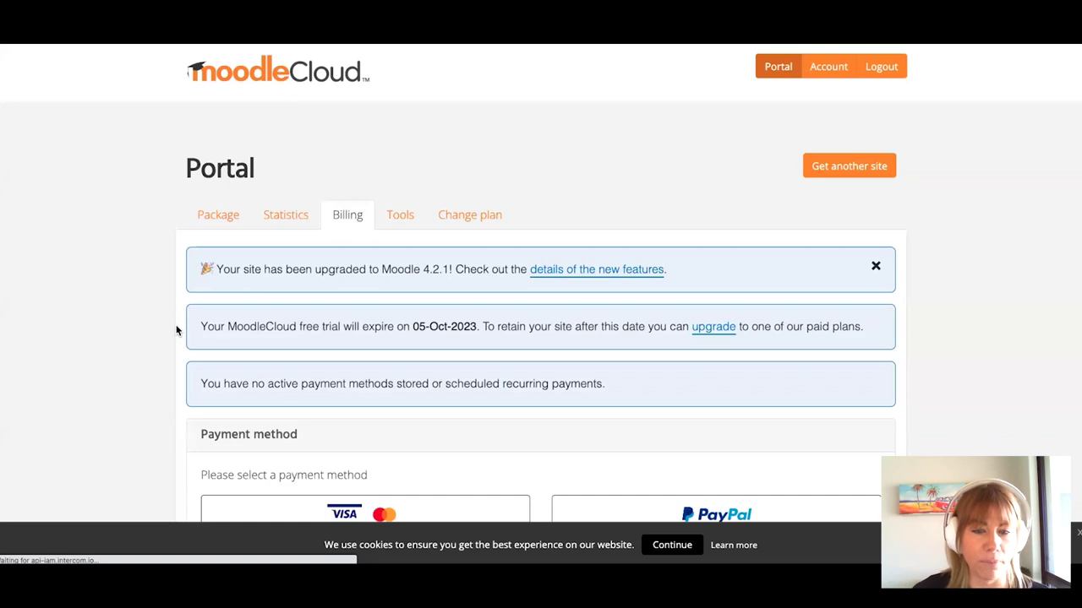
scroll(264, 272, "down", 2)
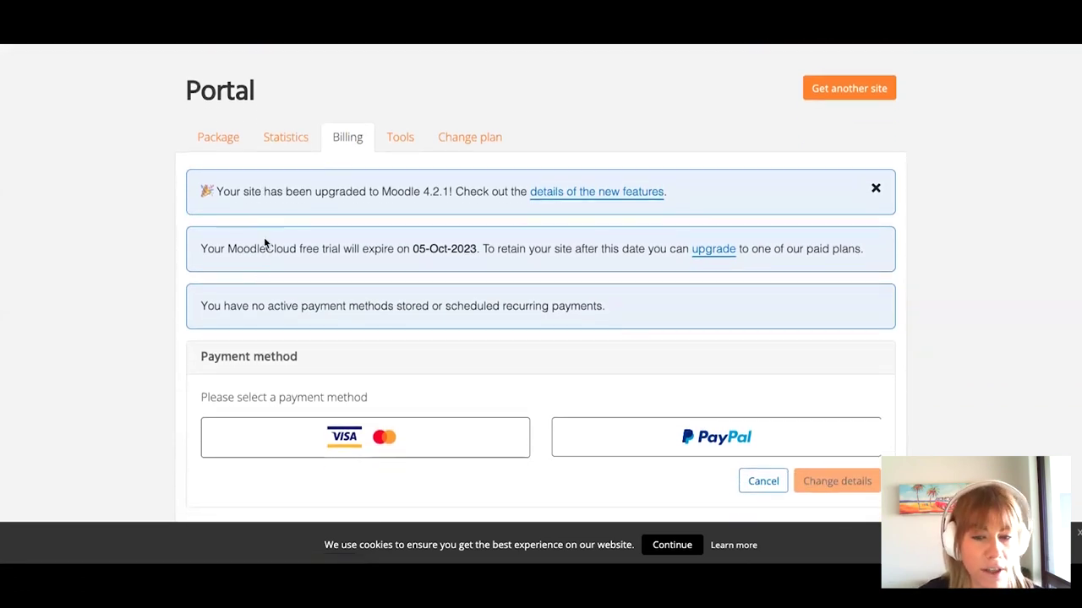
scroll(262, 233, "down", 1)
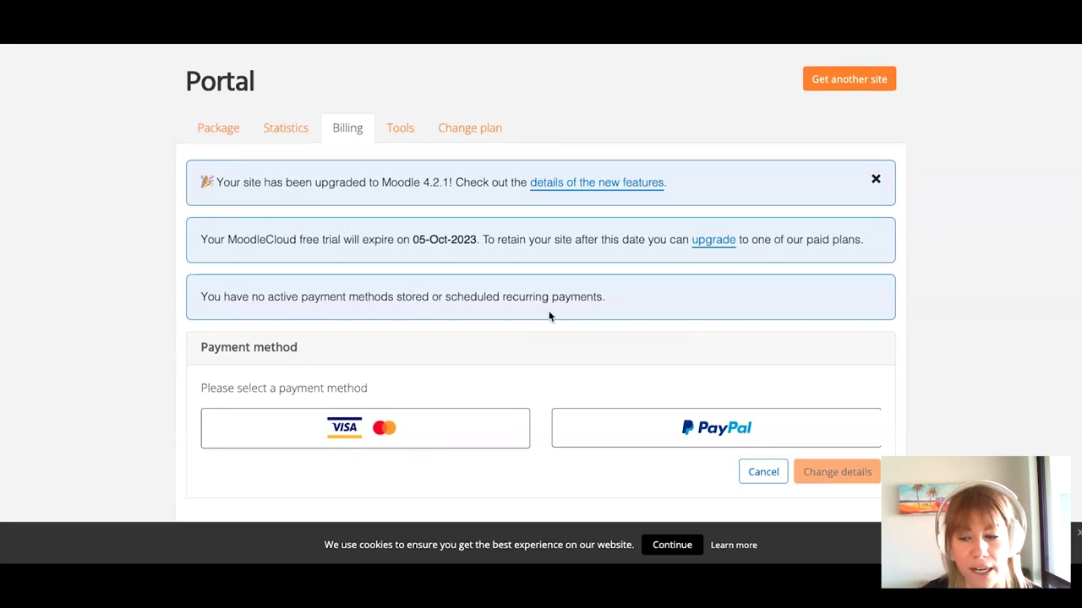
scroll(642, 347, "down", 1)
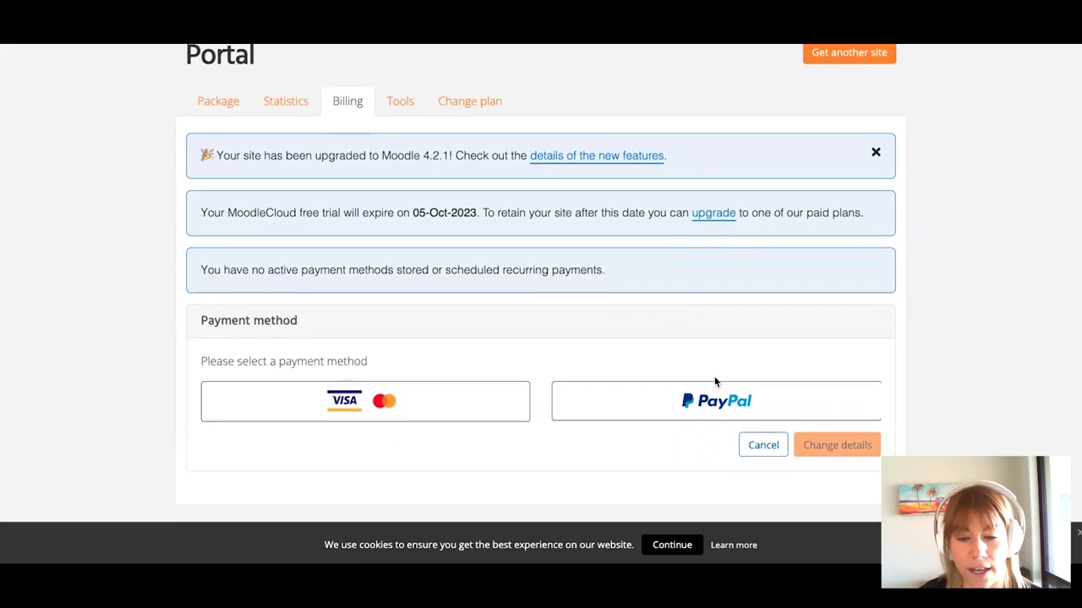
left_click(360, 402)
scroll(366, 389, "down", 5)
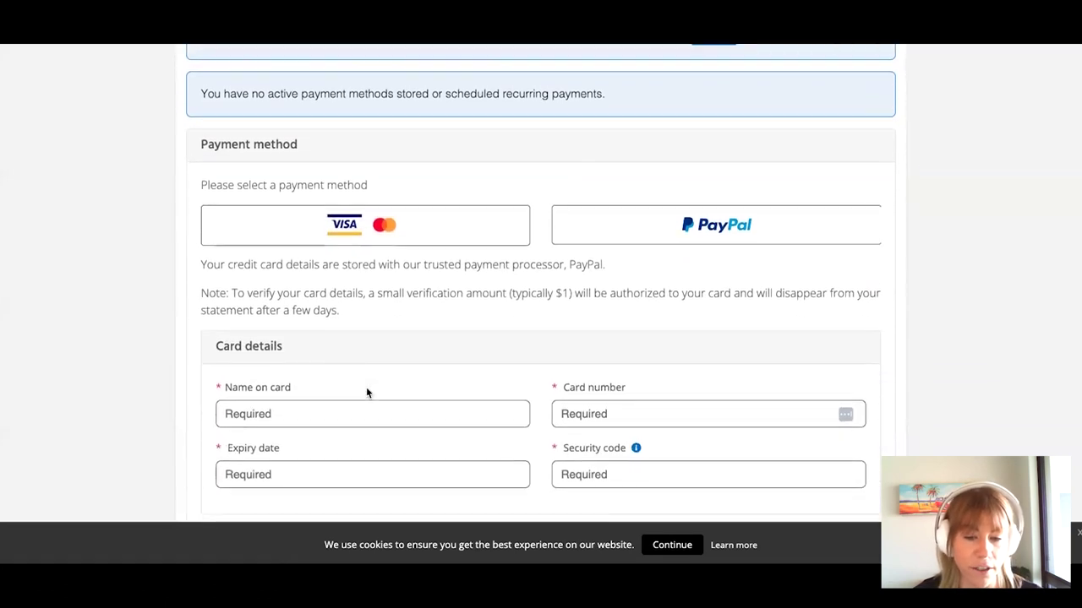
- Open the PayPal login popup and close it without paying
left_click(719, 140)
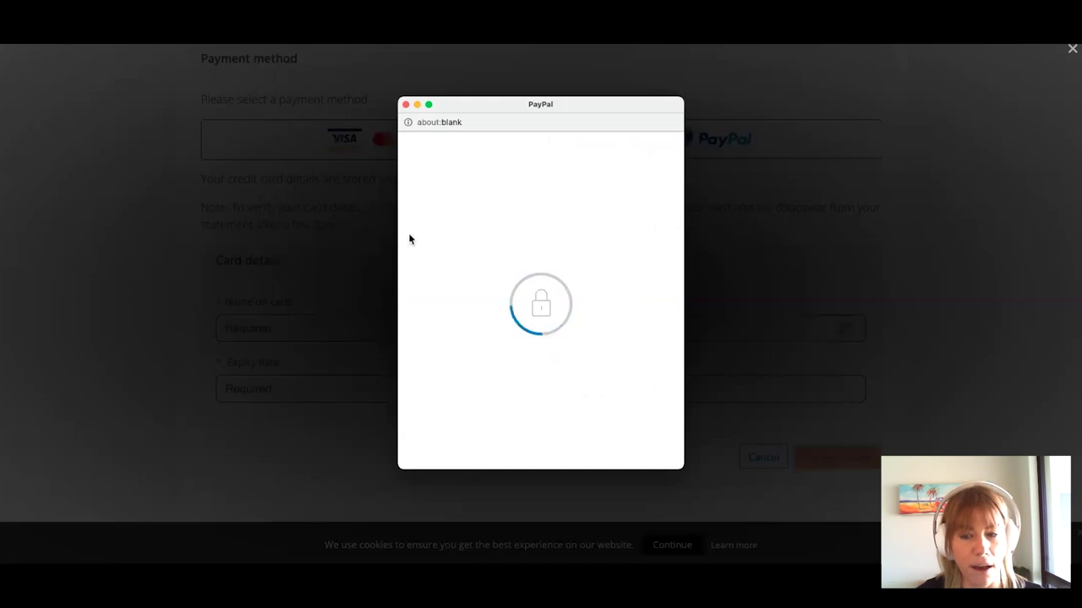
left_click(405, 105)
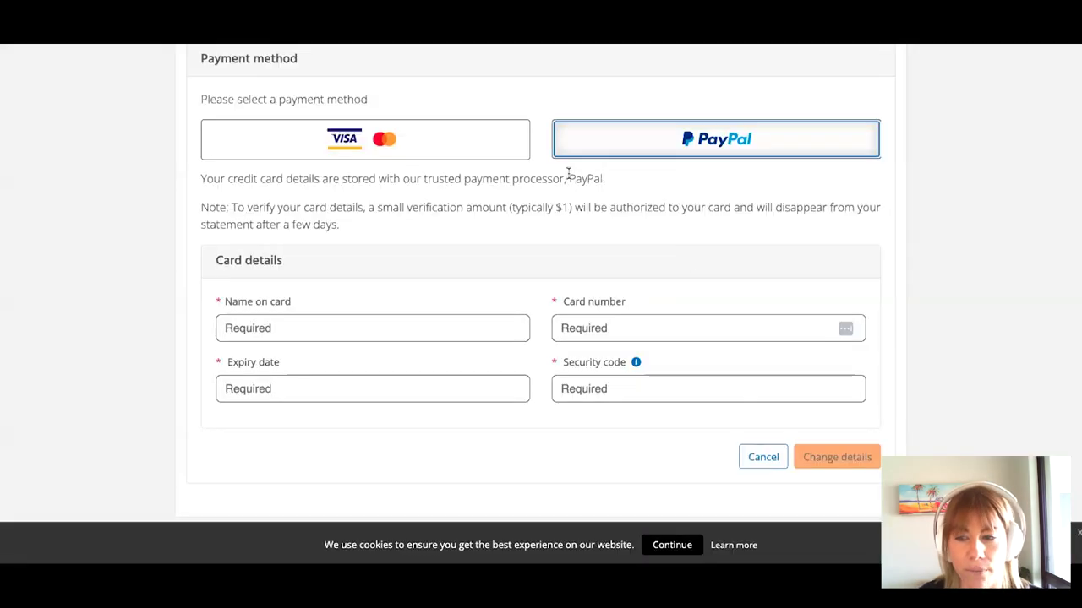
scroll(688, 265, "up", 5)
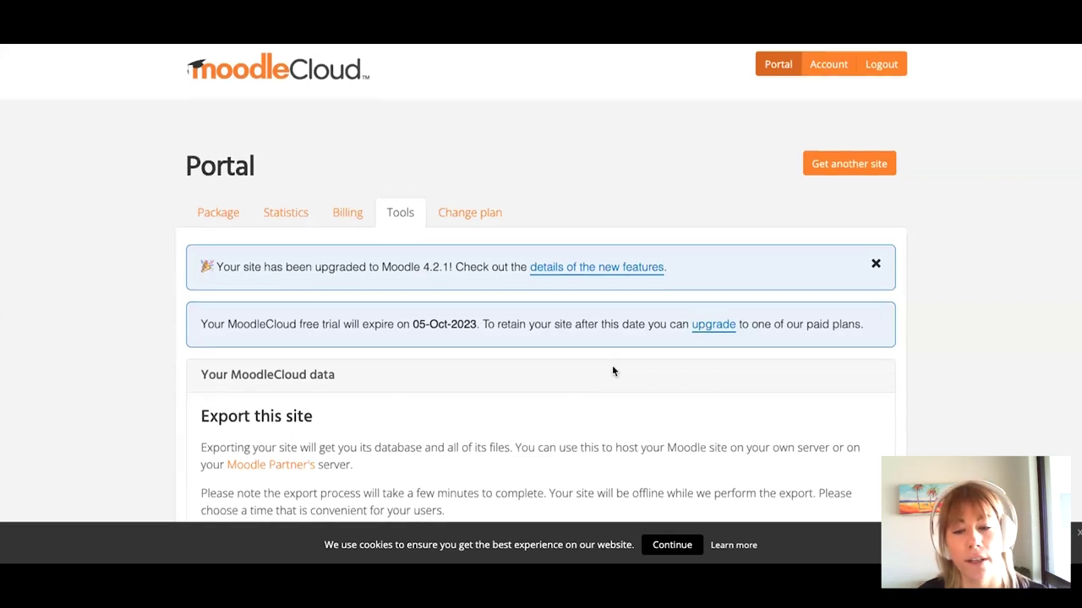
scroll(612, 371, "down", 3)
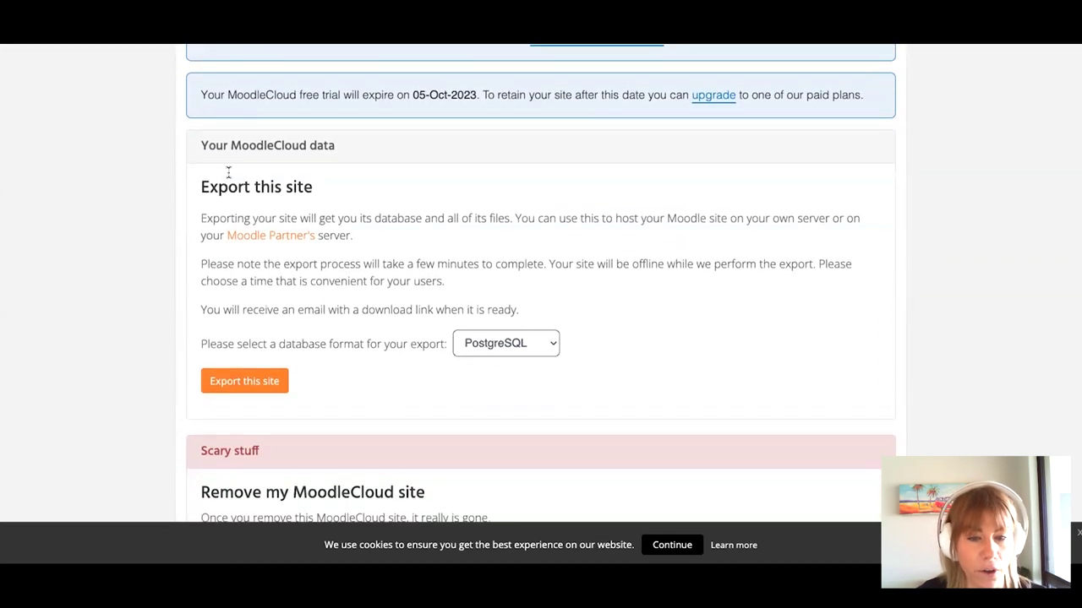
left_click(542, 349)
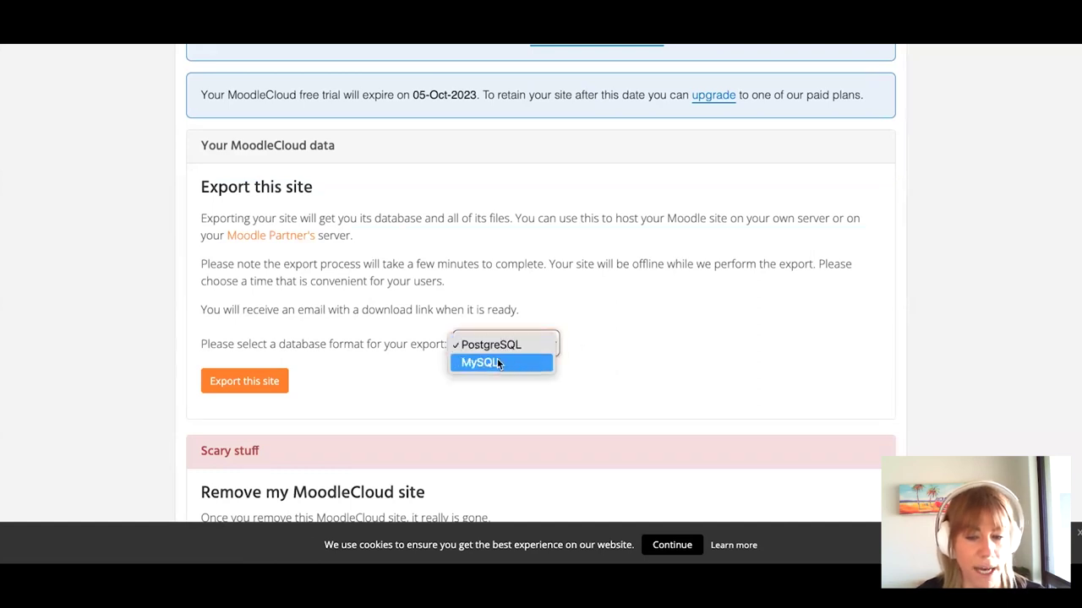
left_click(493, 246)
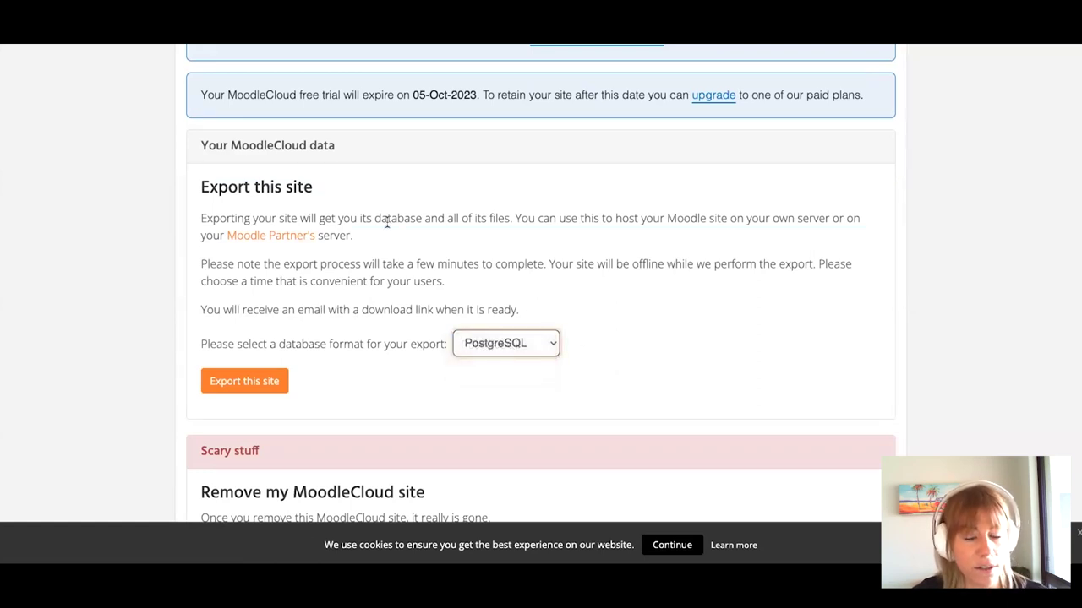
scroll(387, 222, "down", 1)
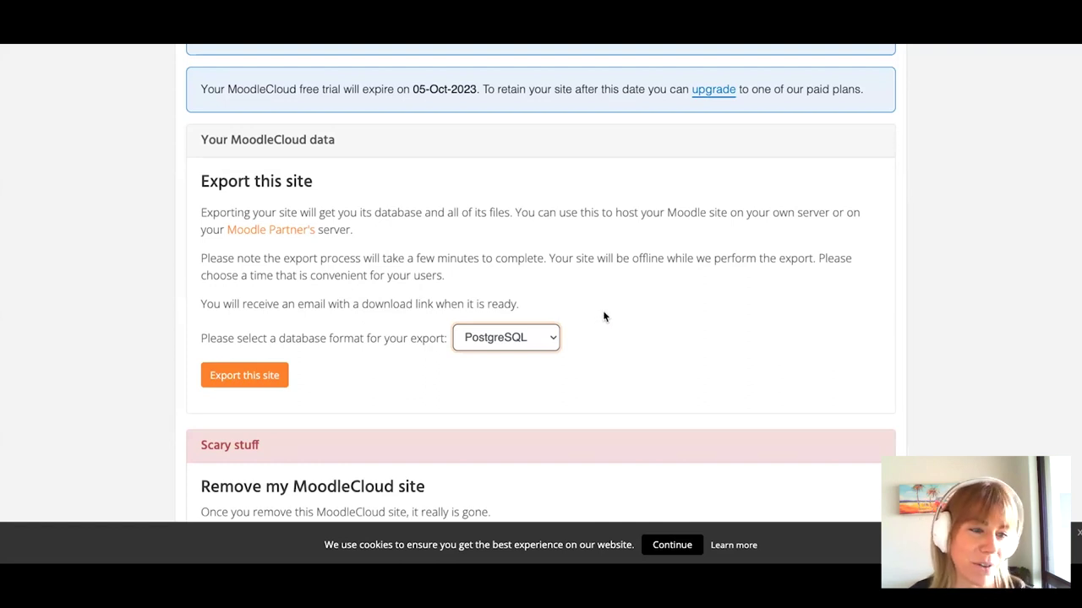
scroll(604, 317, "down", 2)
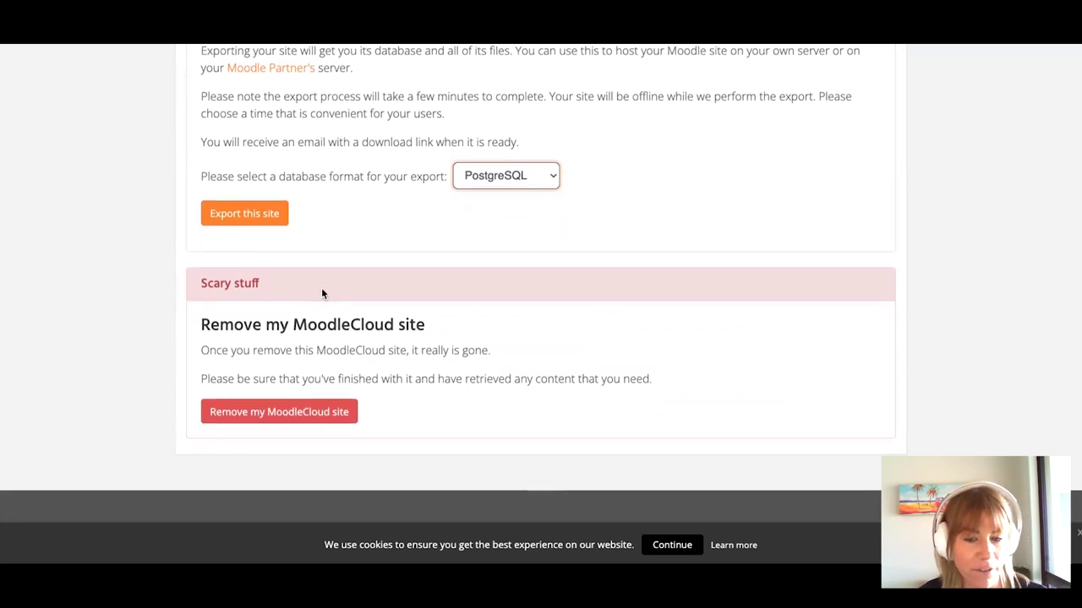
scroll(321, 291, "down", 1)
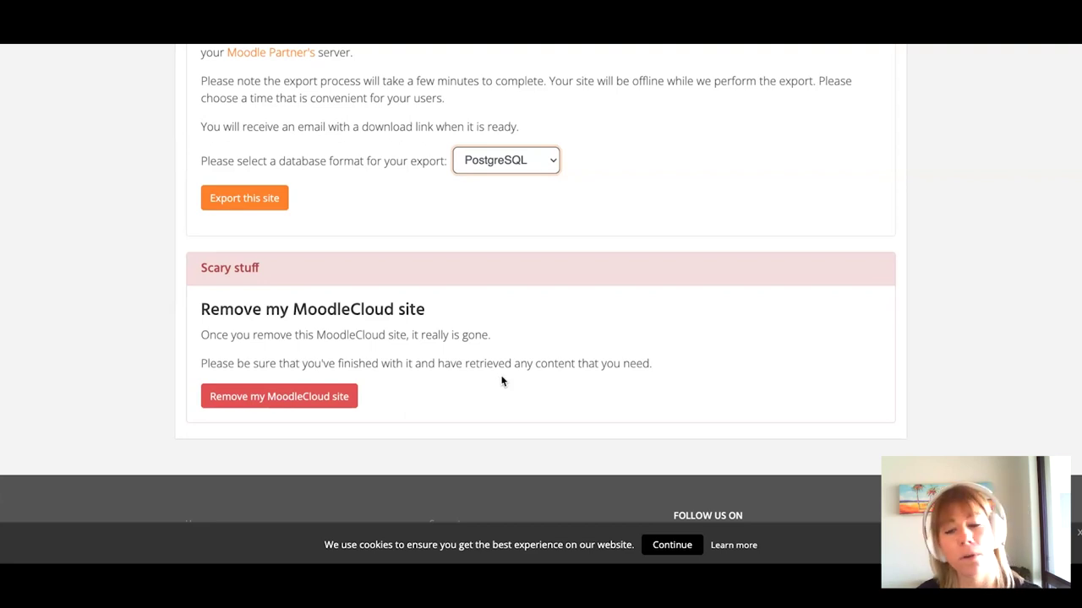
scroll(501, 381, "up", 1)
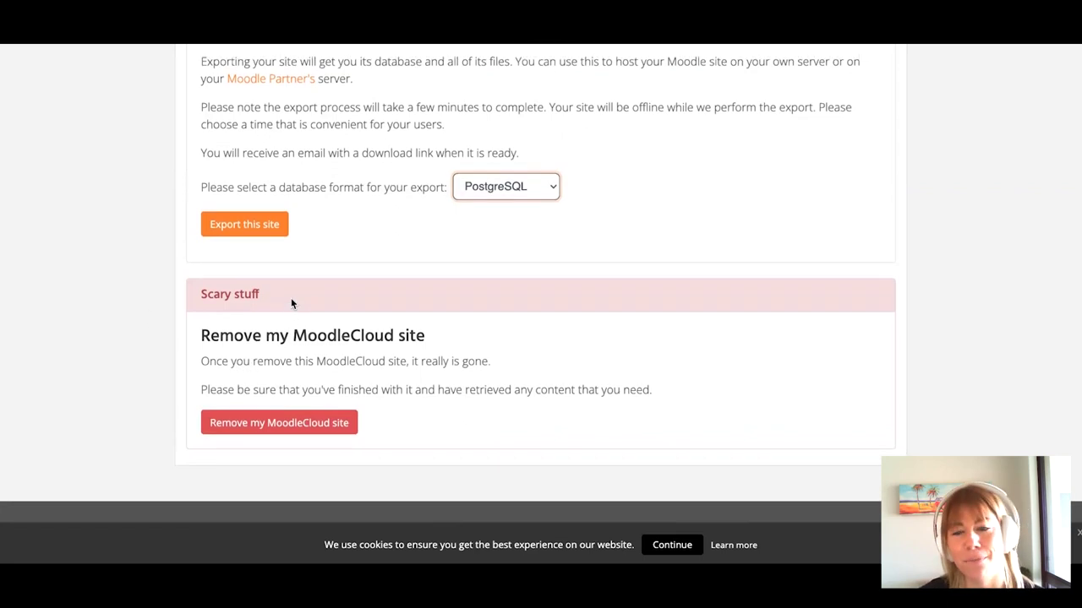
scroll(291, 302, "up", 5)
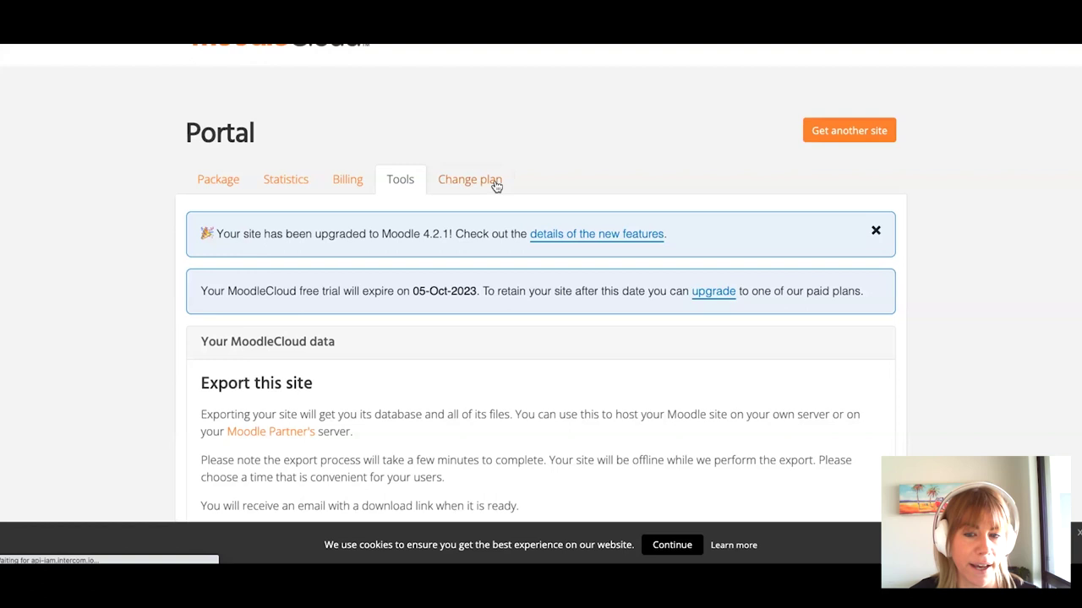
- Compare annual AUD plans from Starter $180 to Standard $2560 with detailed plan information expanded
scroll(615, 264, "down", 2)
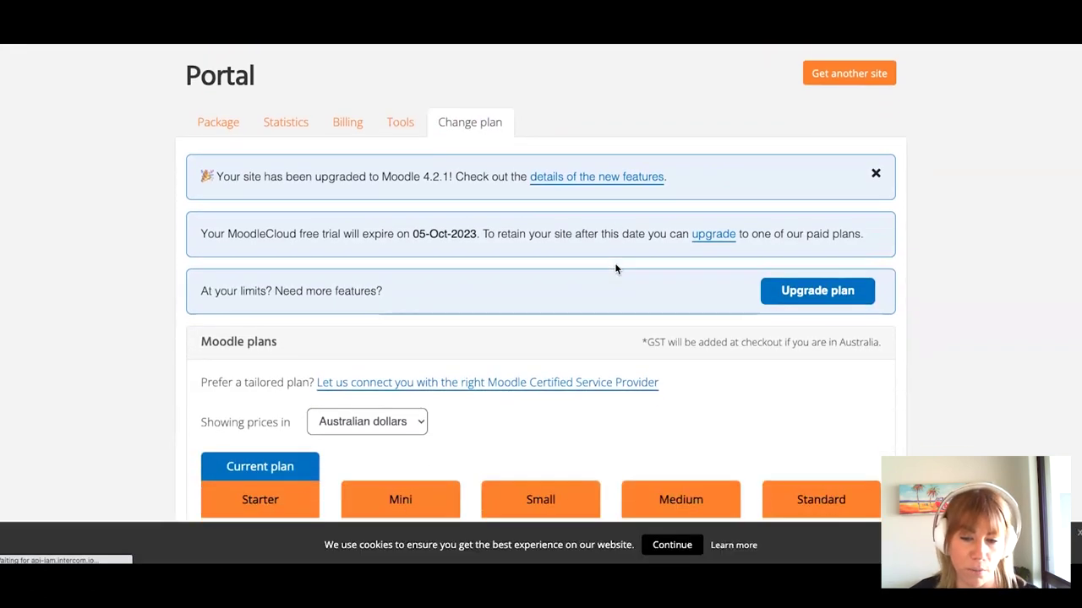
scroll(615, 265, "down", 2)
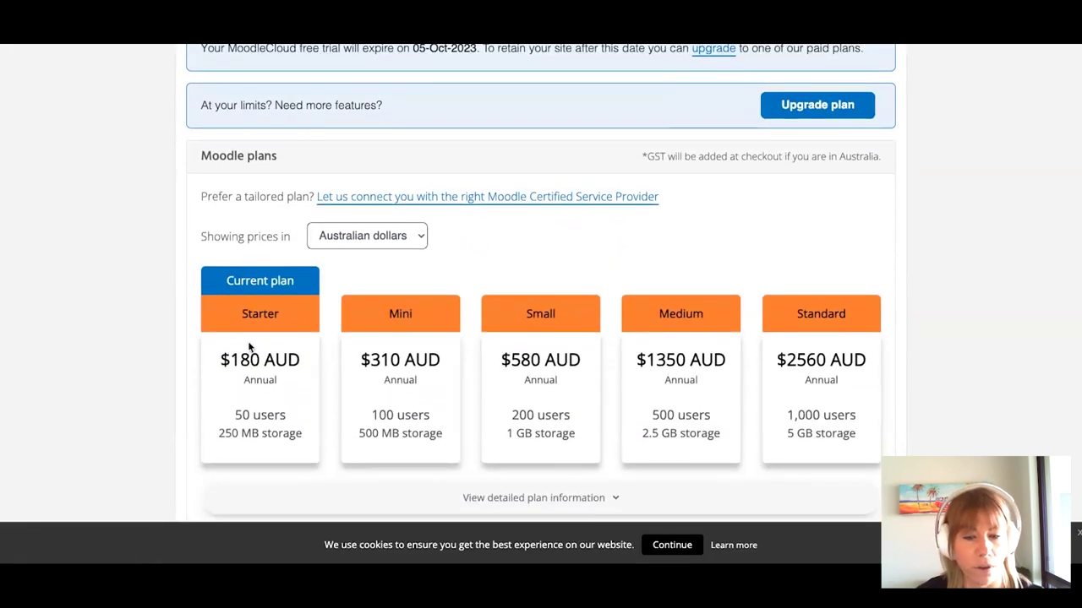
scroll(248, 345, "down", 1)
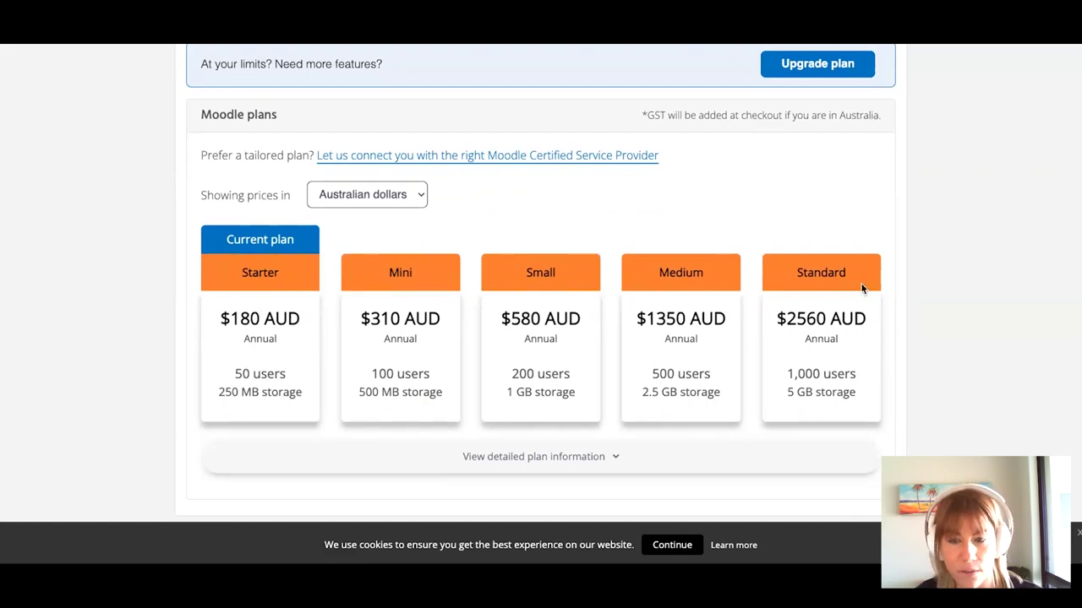
scroll(712, 251, "up", 1)
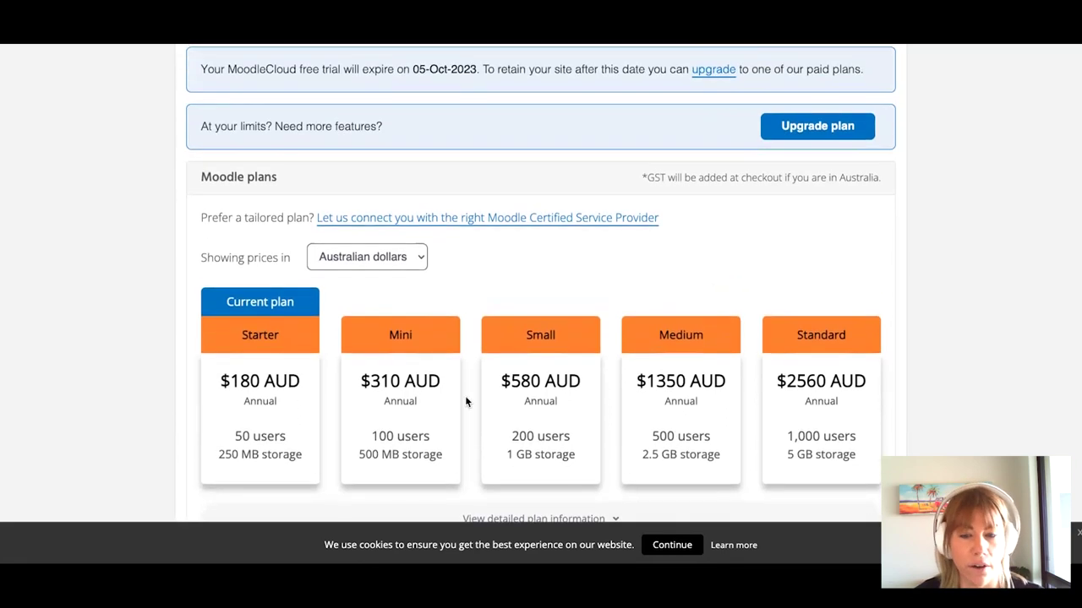
scroll(549, 276, "down", 2)
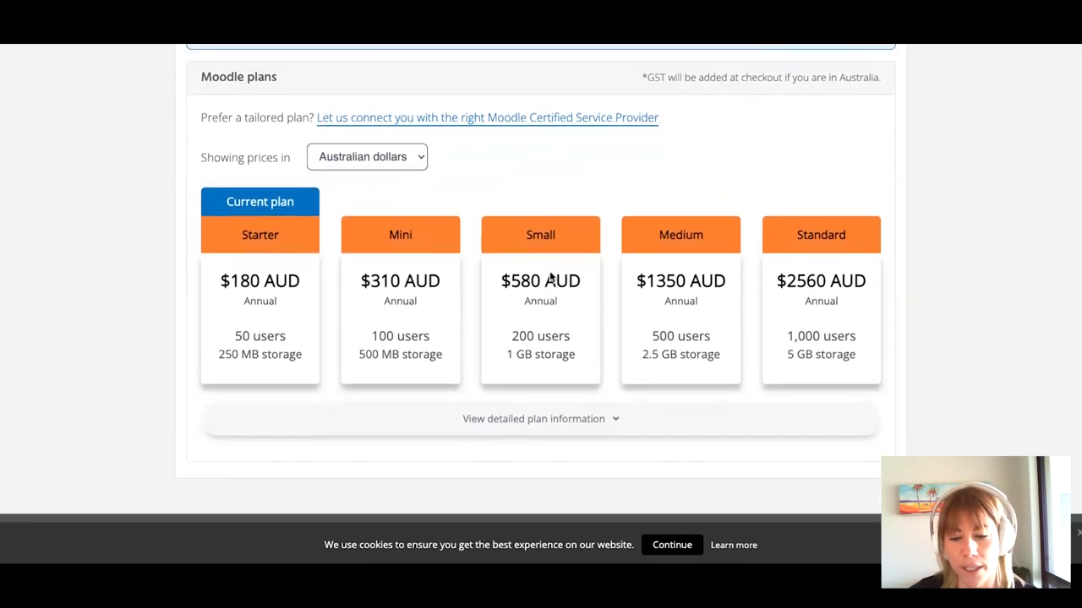
left_click(595, 391)
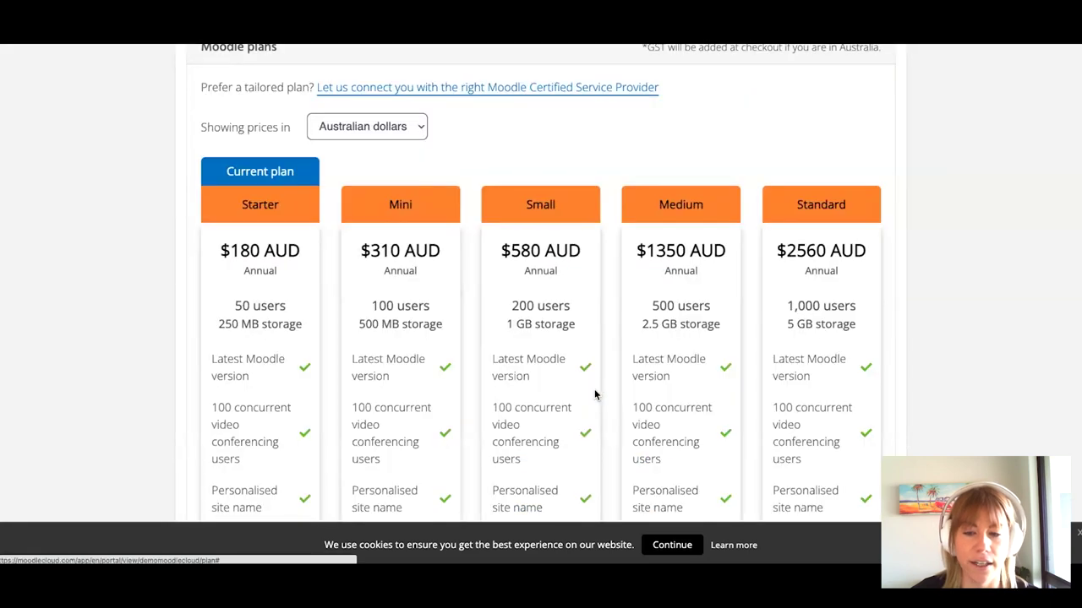
scroll(595, 394, "down", 6)
scroll(594, 394, "down", 3)
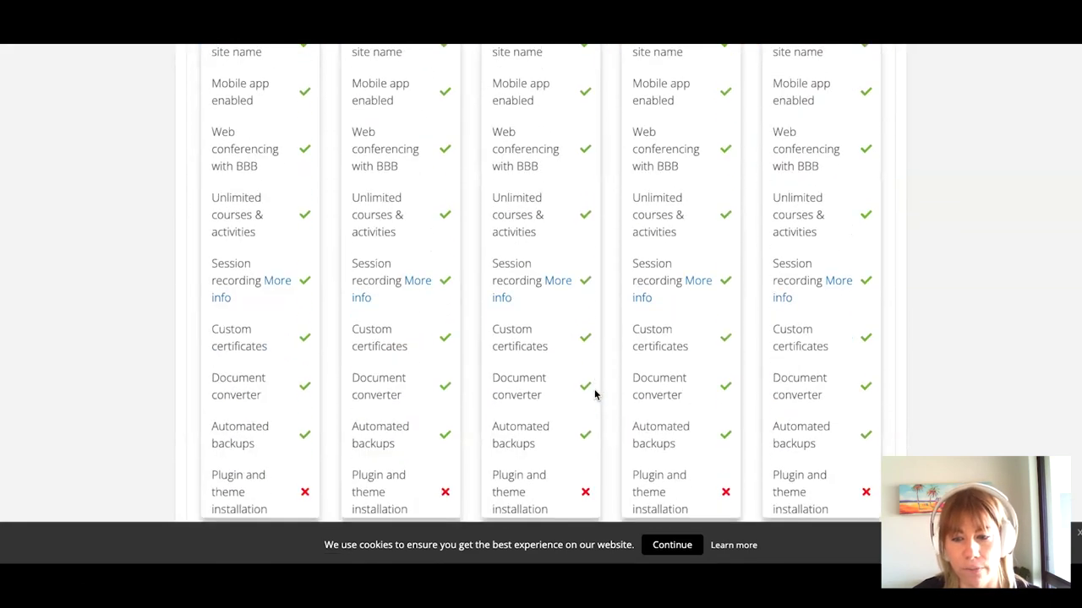
scroll(595, 393, "up", 5)
scroll(594, 394, "up", 7)
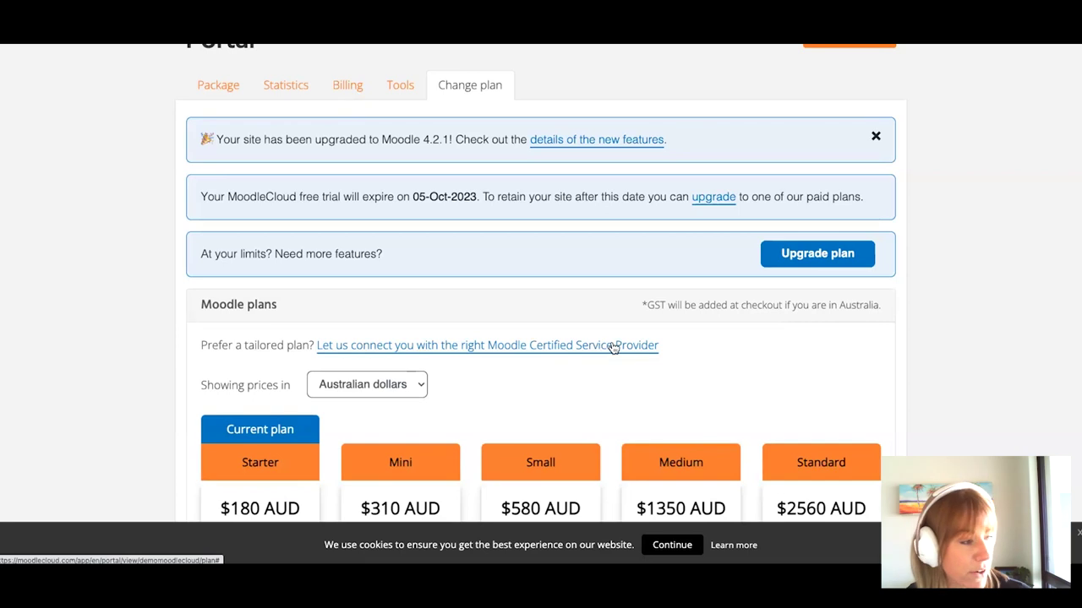
- Bring up the Moodle Certified Service Provider enquiry form and look through its fields
left_click(535, 348)
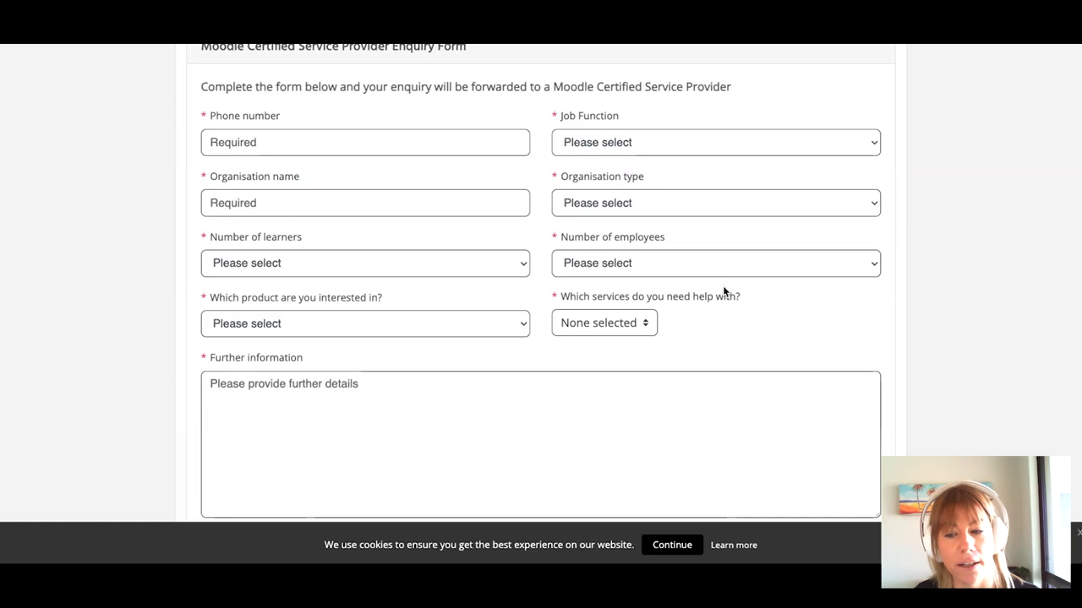
scroll(723, 289, "down", 3)
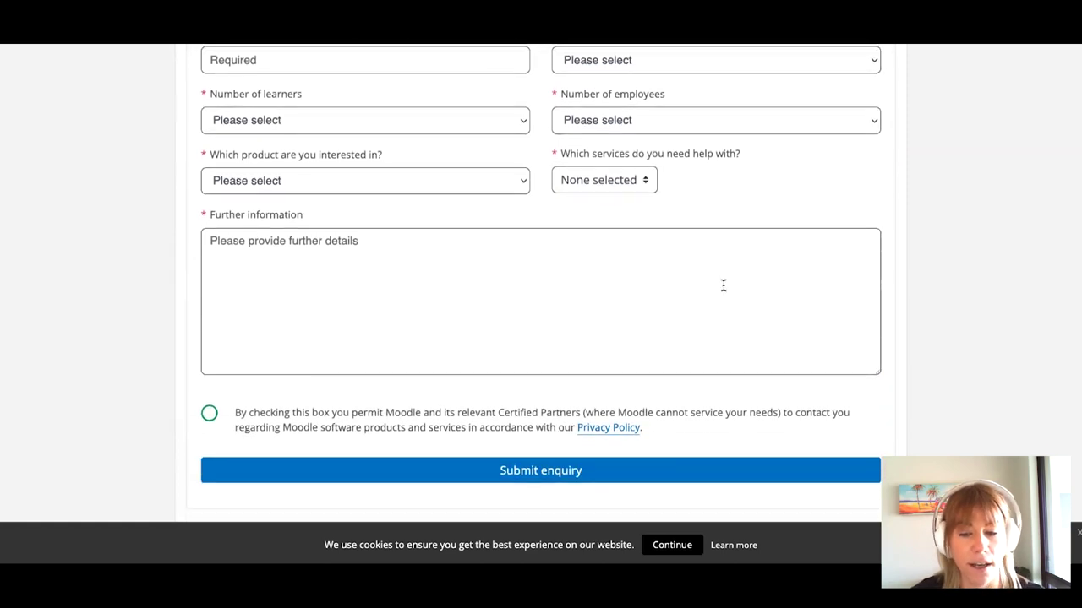
scroll(447, 357, "up", 5)
scroll(447, 361, "up", 10)
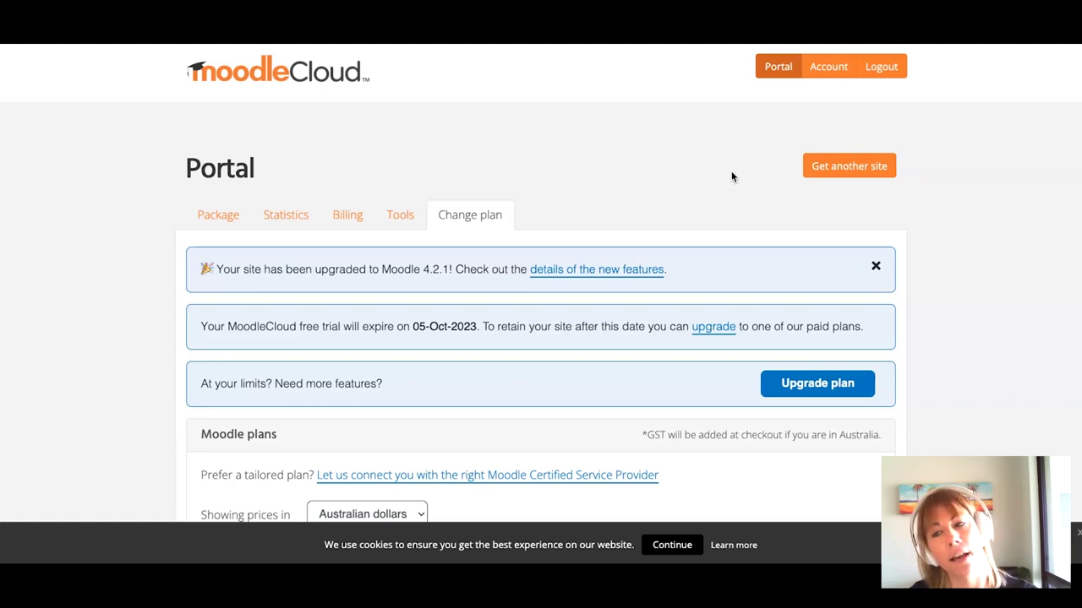
- Go to the Account details page showing Country Australia and Timezone Australia / Perth
scroll(710, 159, "down", 1)
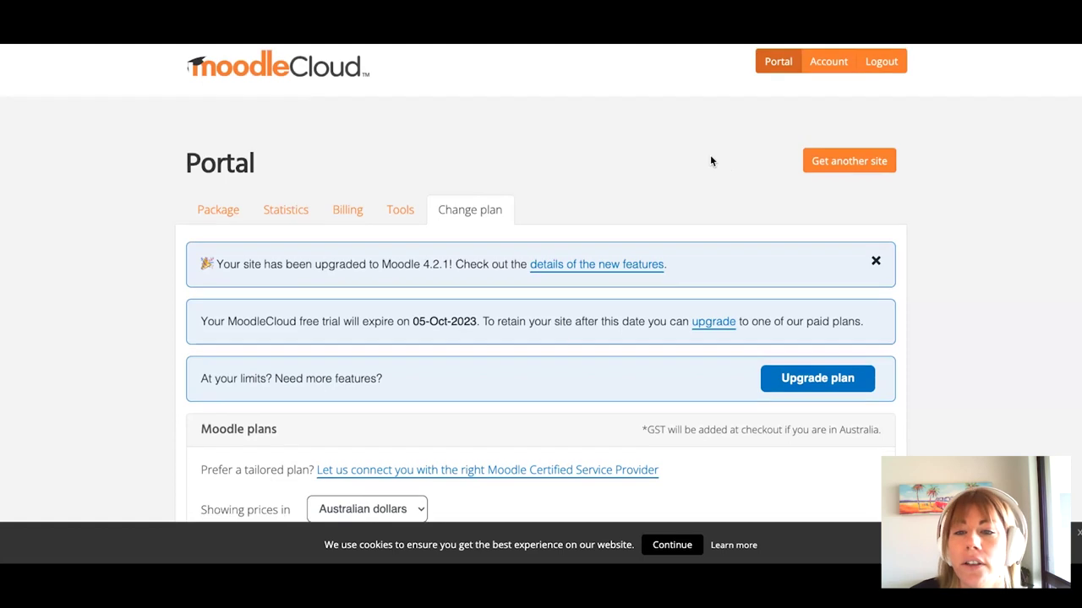
scroll(723, 126, "up", 1)
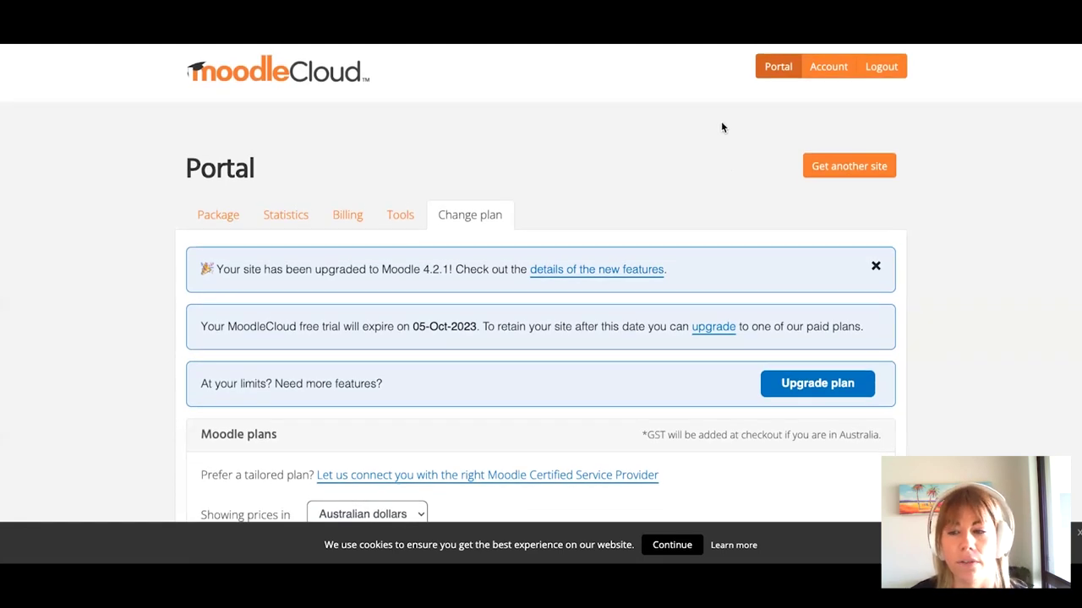
left_click(832, 68)
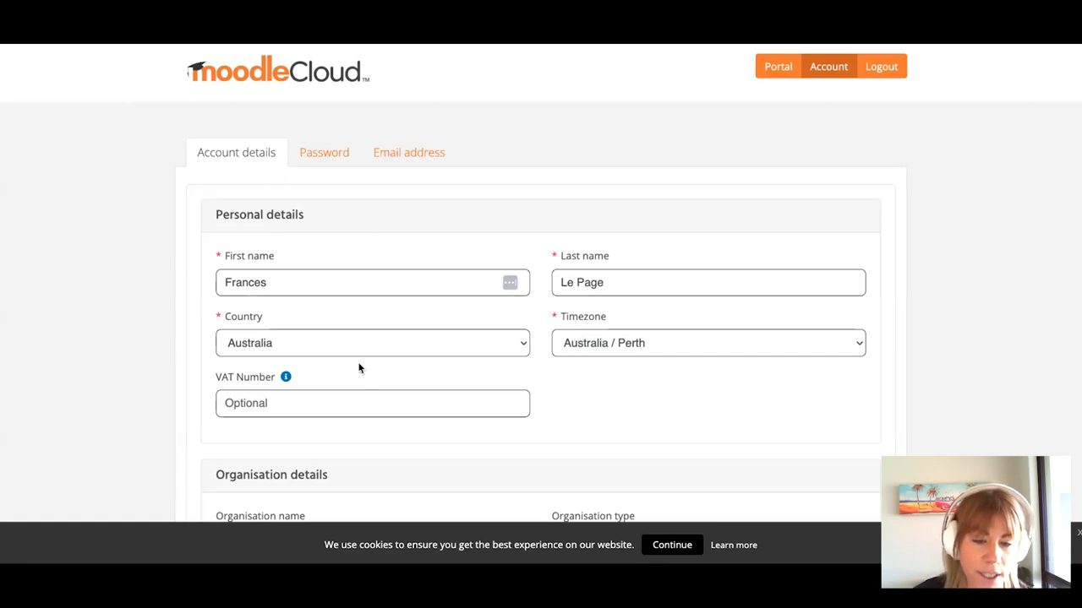
scroll(359, 368, "down", 1)
scroll(359, 368, "down", 1)
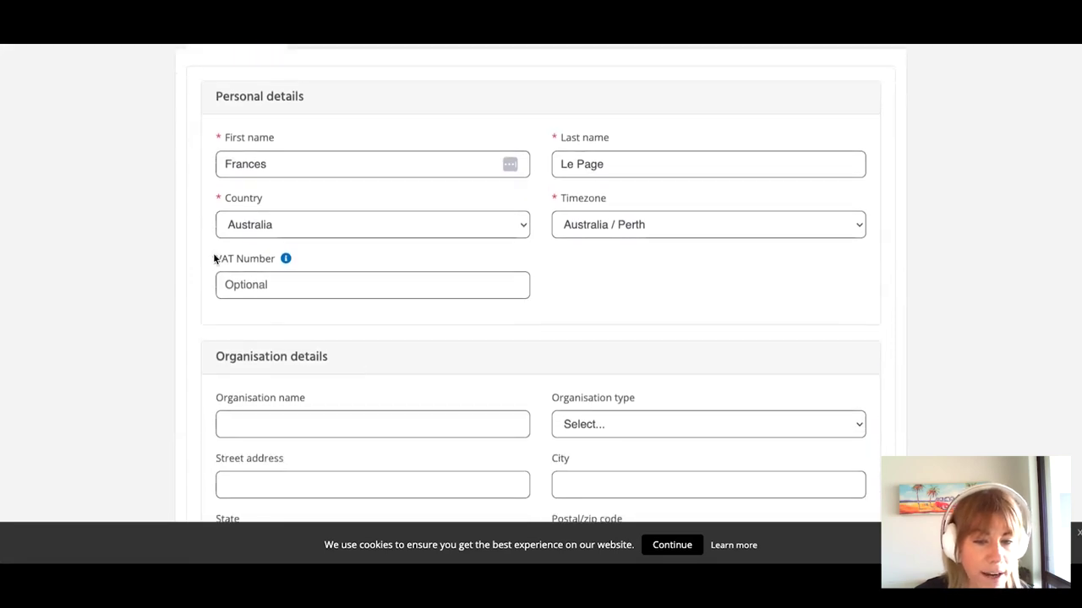
left_click_drag(214, 258, 317, 256)
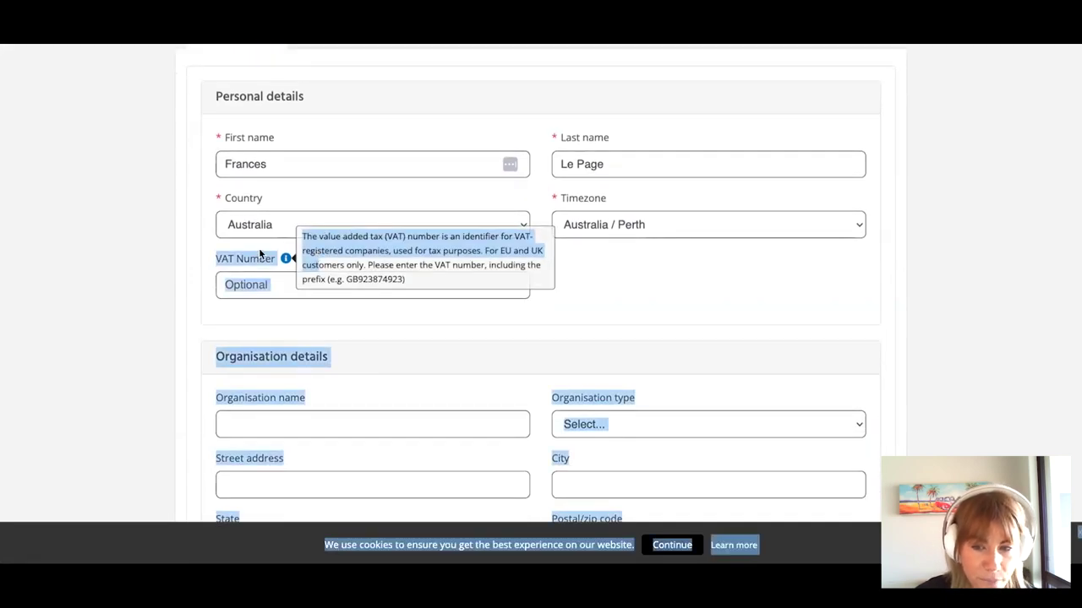
left_click(200, 259)
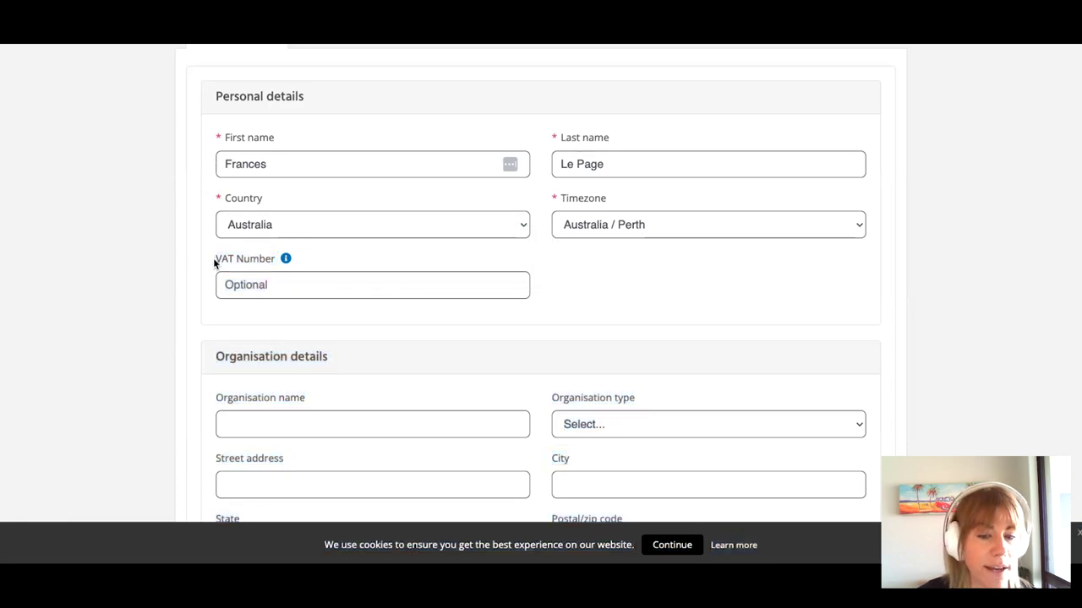
left_click(230, 284)
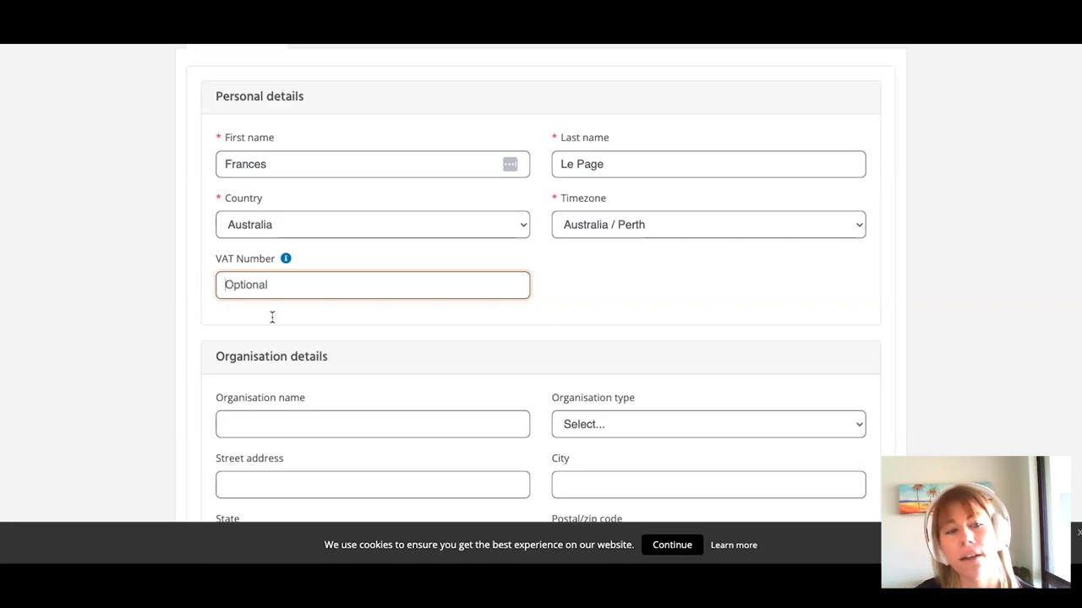
scroll(282, 313, "down", 3)
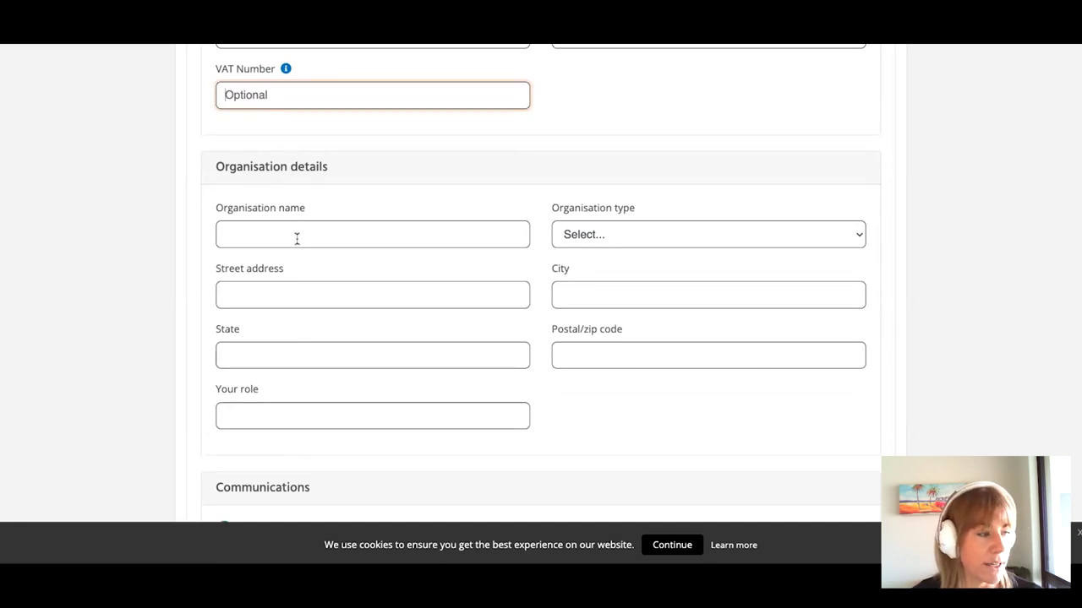
scroll(296, 239, "down", 1)
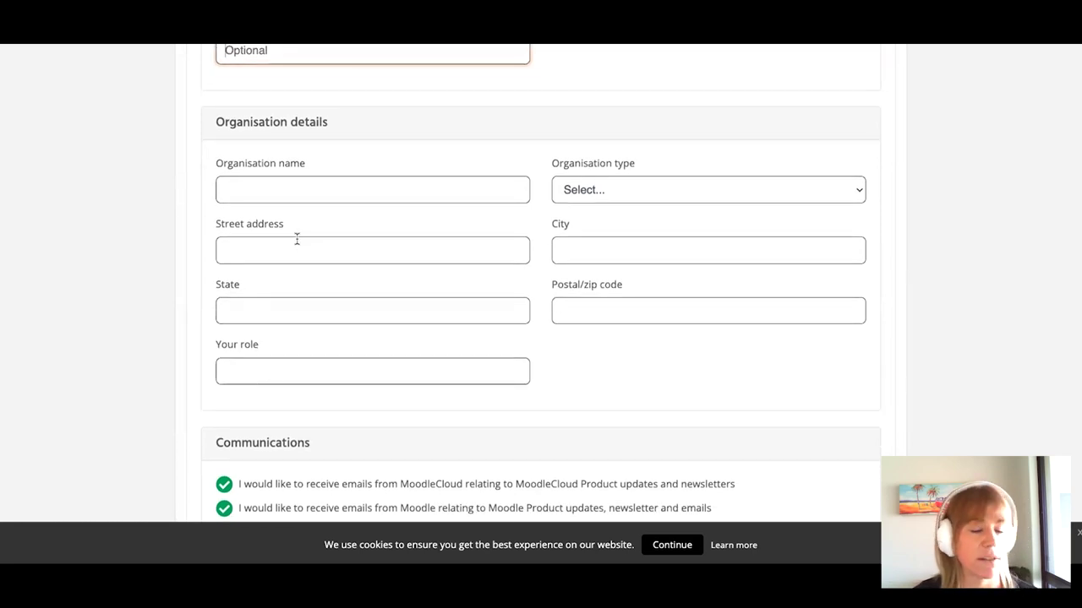
scroll(296, 239, "down", 4)
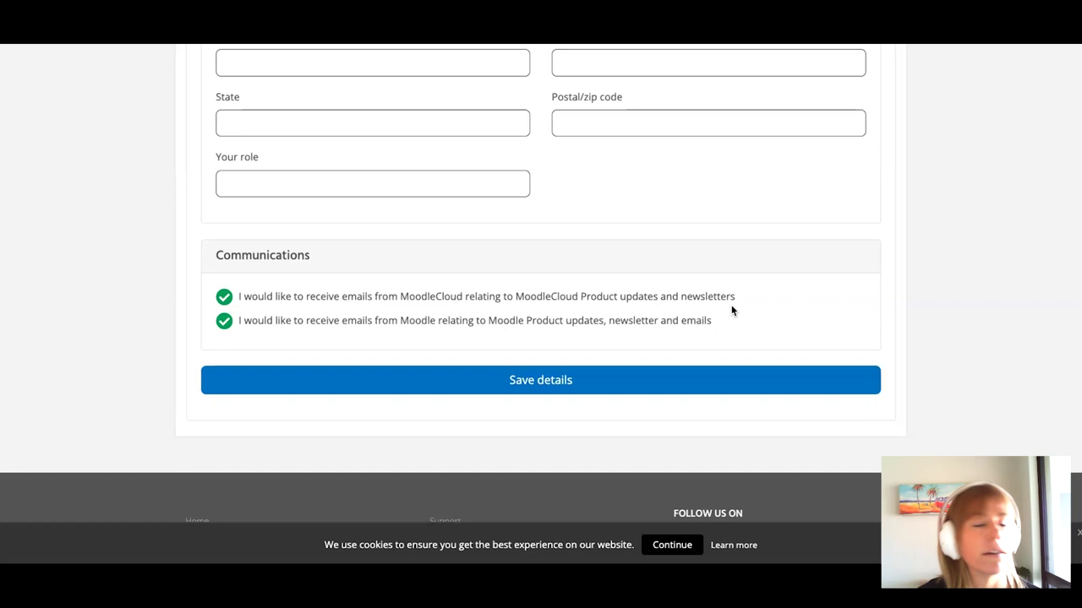
scroll(731, 311, "up", 7)
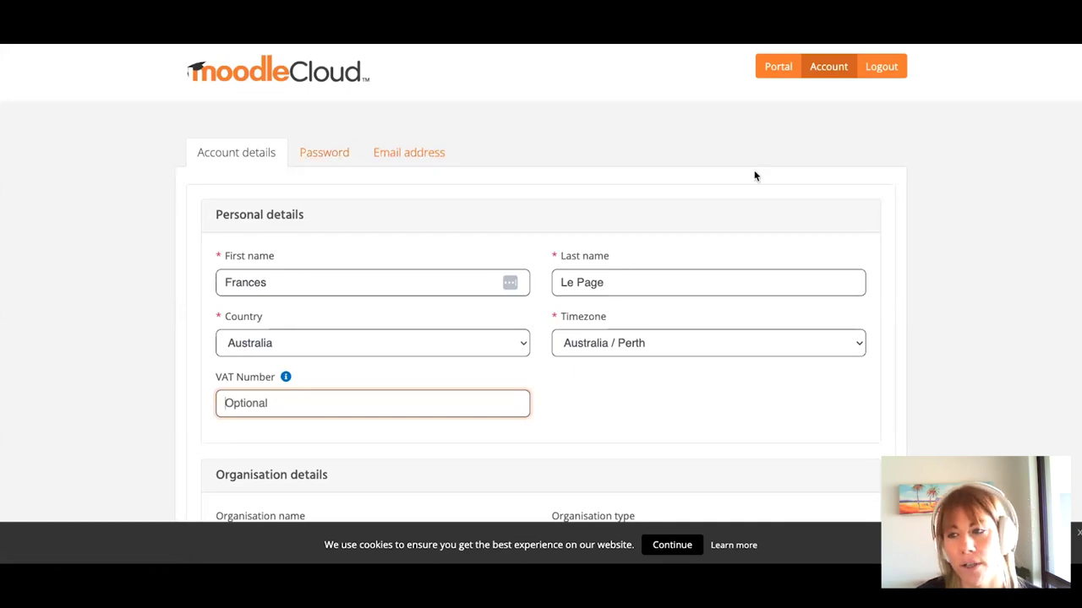
scroll(438, 304, "down", 2)
scroll(437, 304, "down", 8)
- Save the account details and return to the Portal's Package tab for the demo site
left_click(542, 270)
left_click(776, 69)
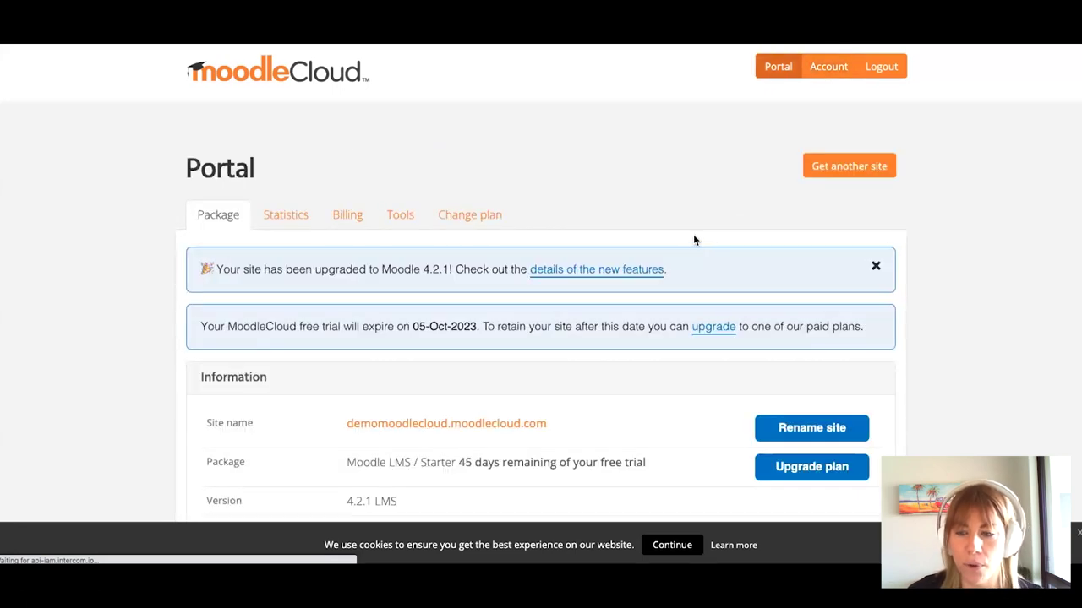
scroll(694, 240, "down", 3)
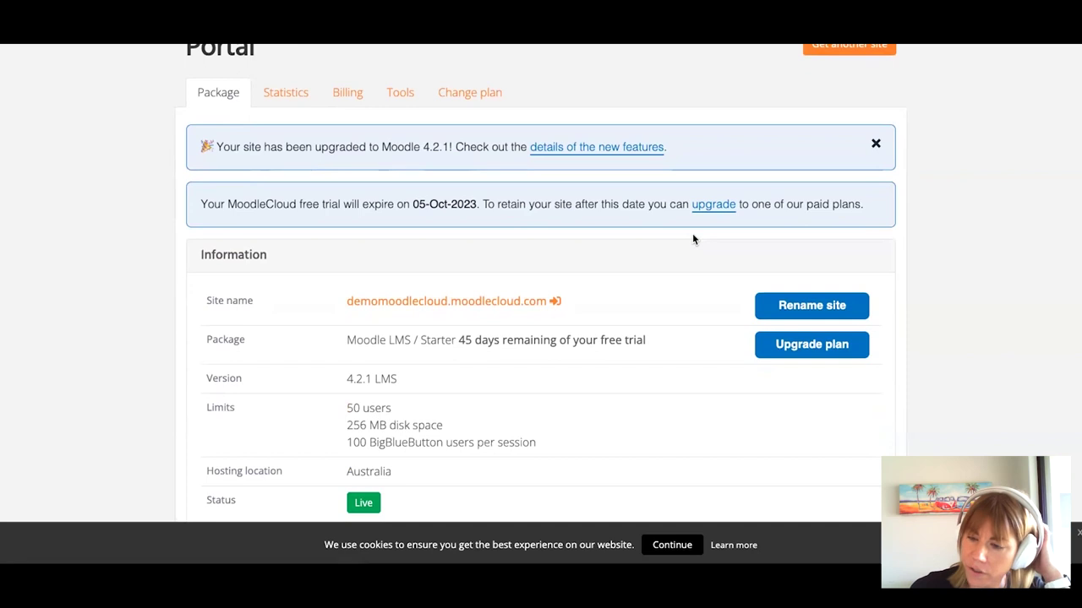
scroll(693, 239, "down", 6)
scroll(693, 239, "up", 8)
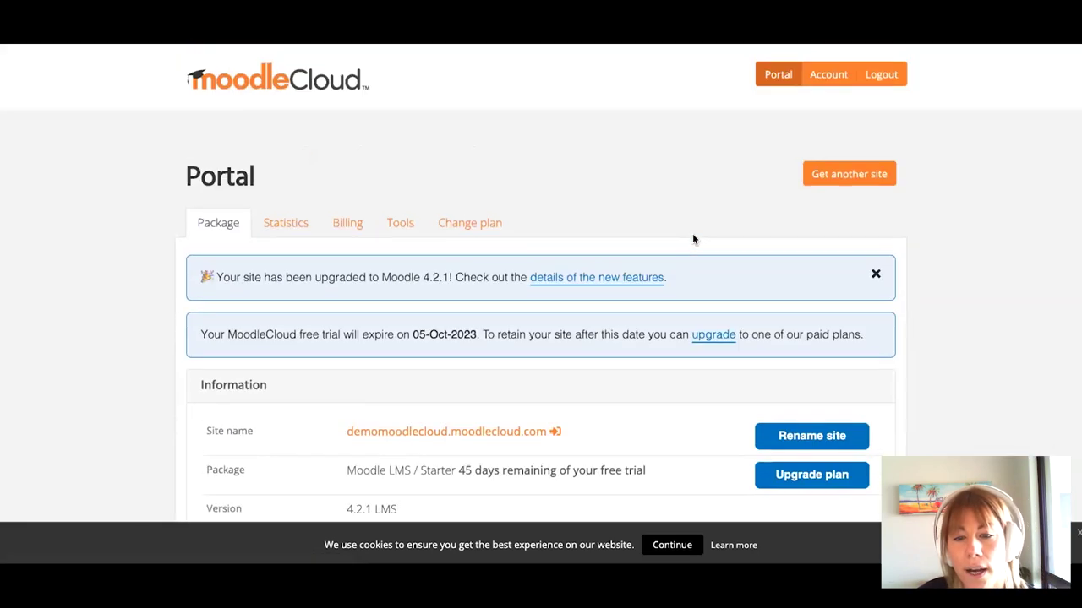
scroll(692, 233, "down", 1)
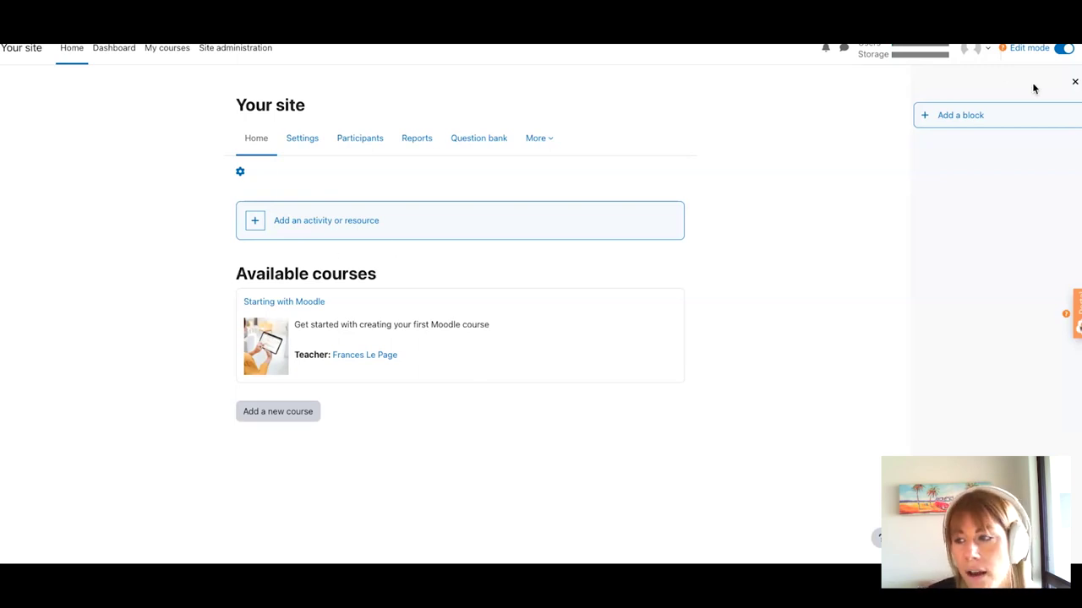
left_click(1074, 82)
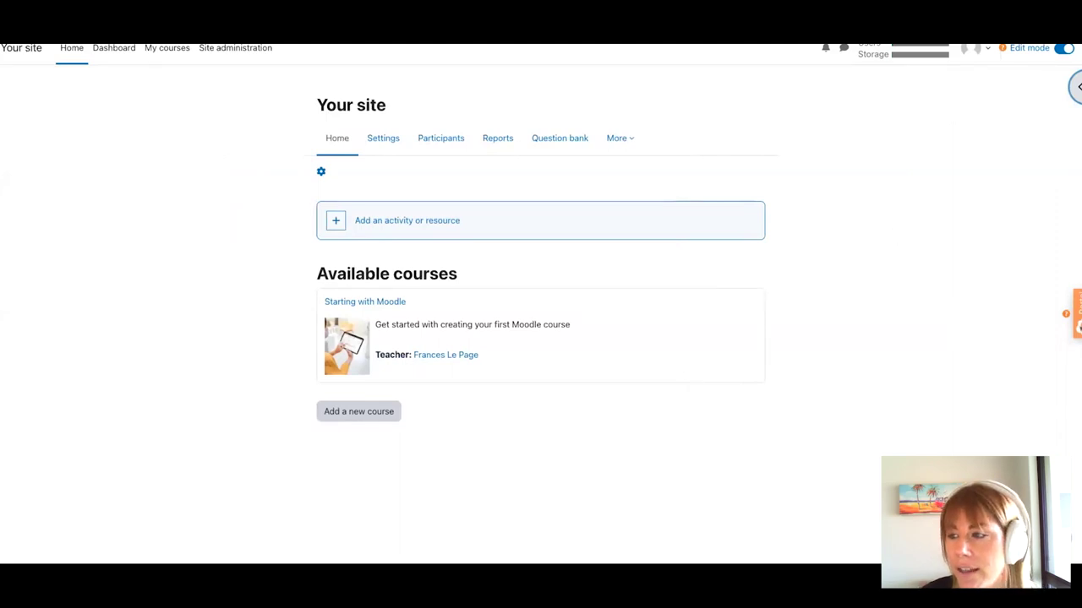
left_click(1064, 48)
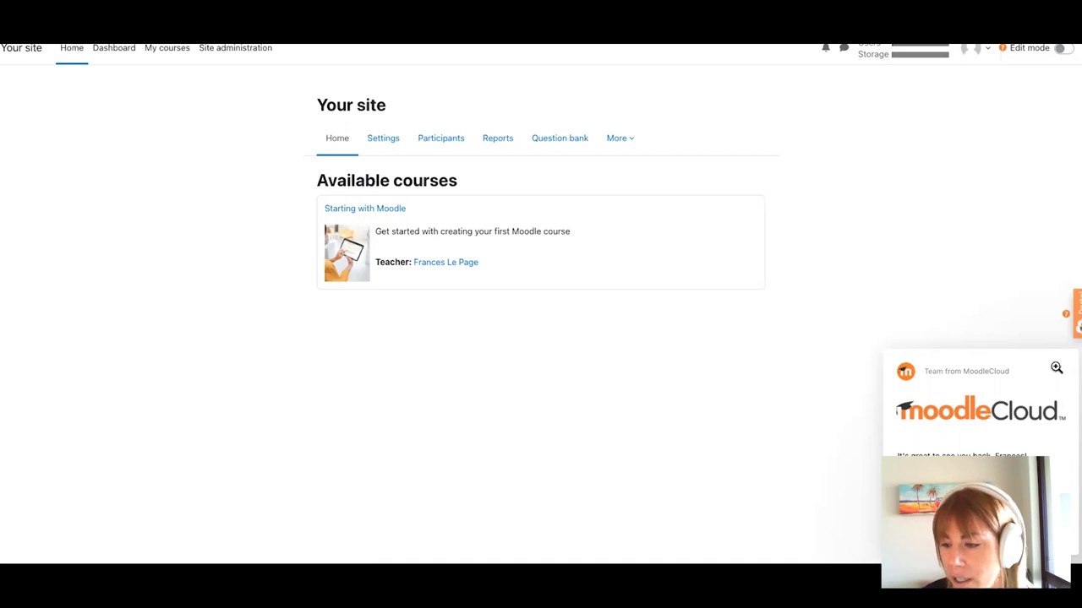
left_click(1056, 368)
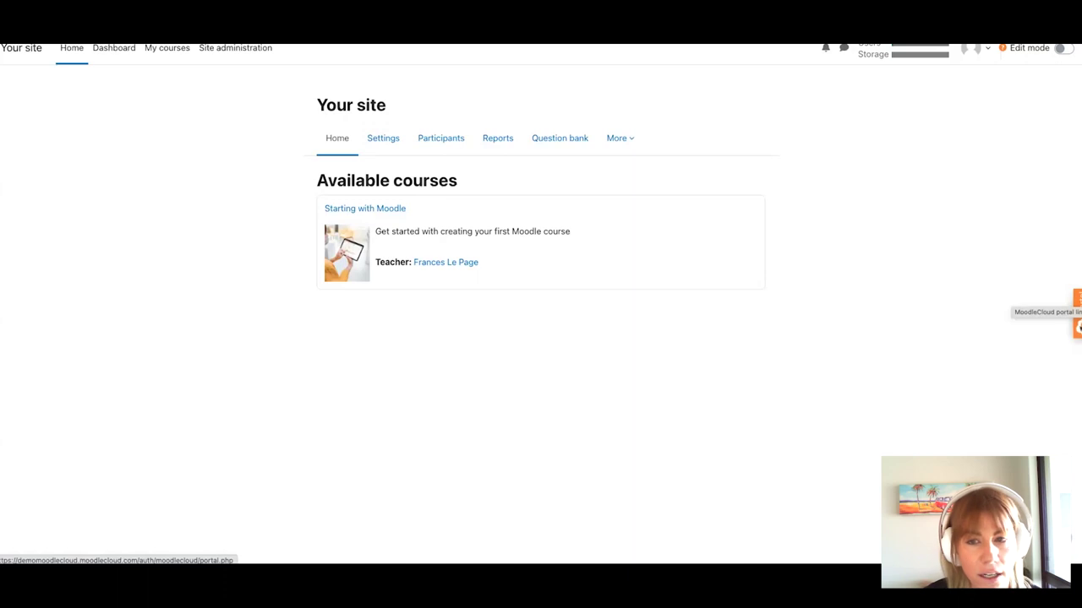
mouse_move(1064, 315)
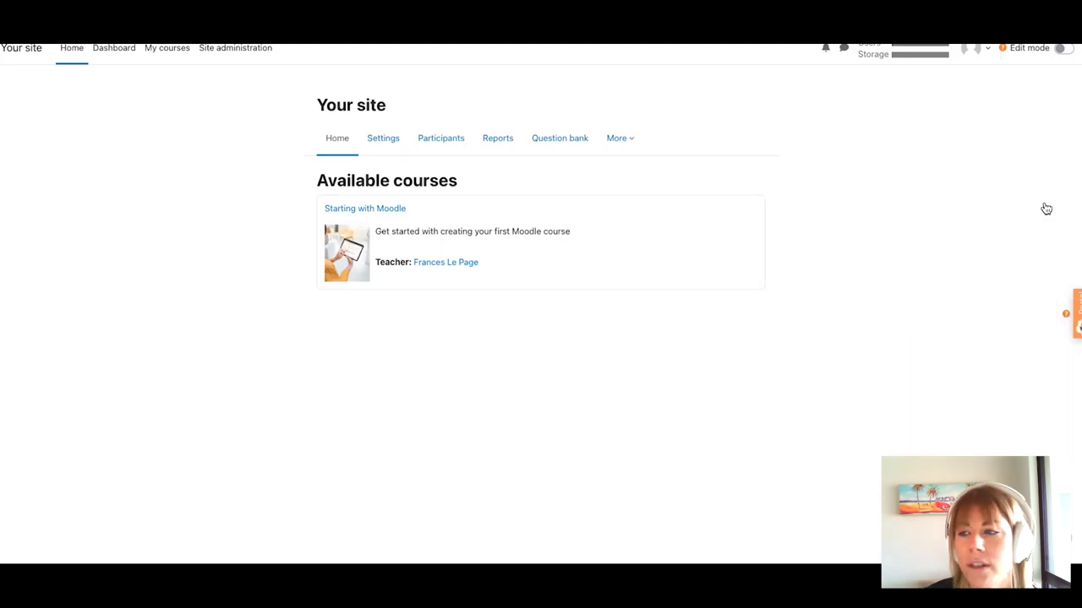
mouse_move(999, 54)
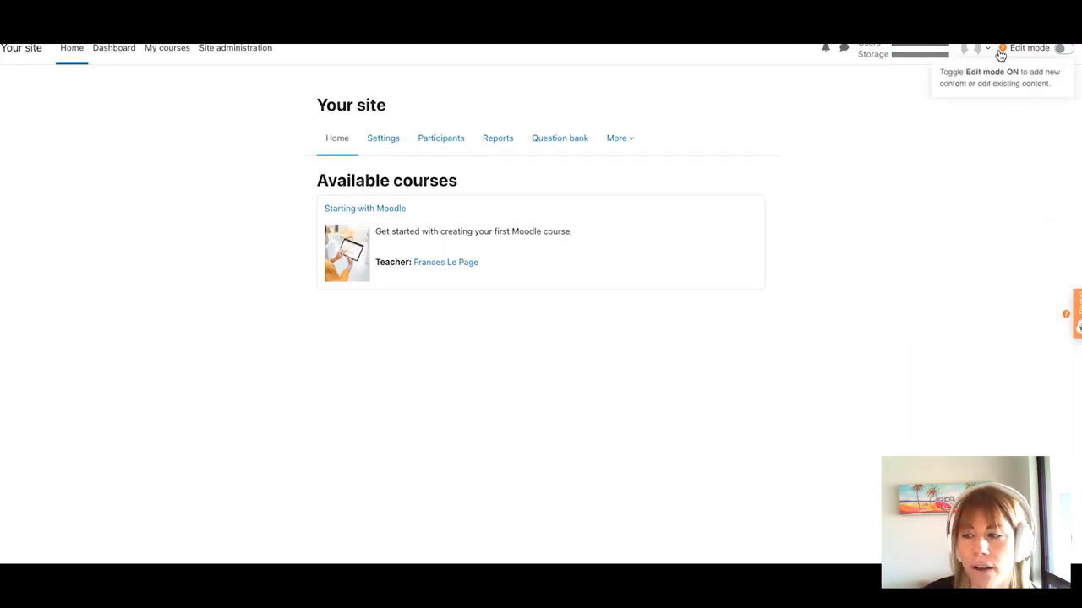
left_click(1059, 51)
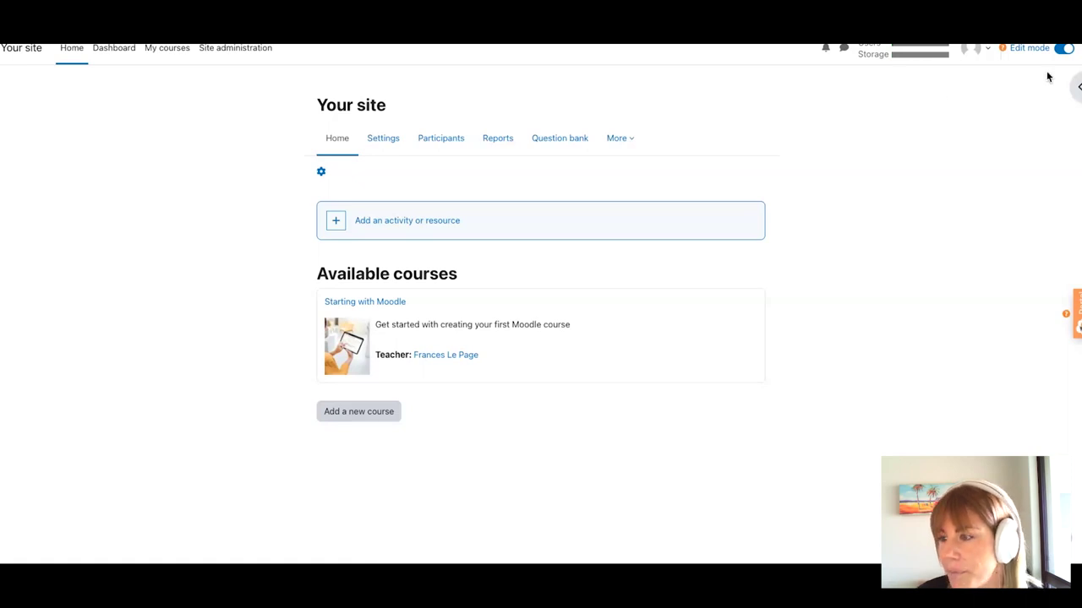
left_click(1071, 88)
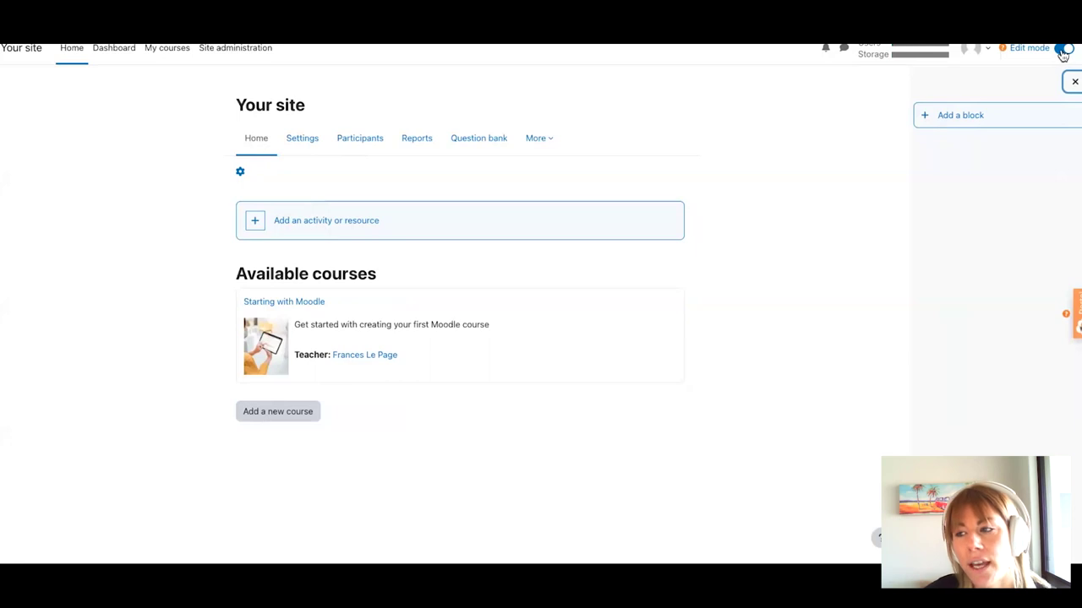
- Add a Calendar block, showing August 2023, to the front page block drawer
left_click(950, 115)
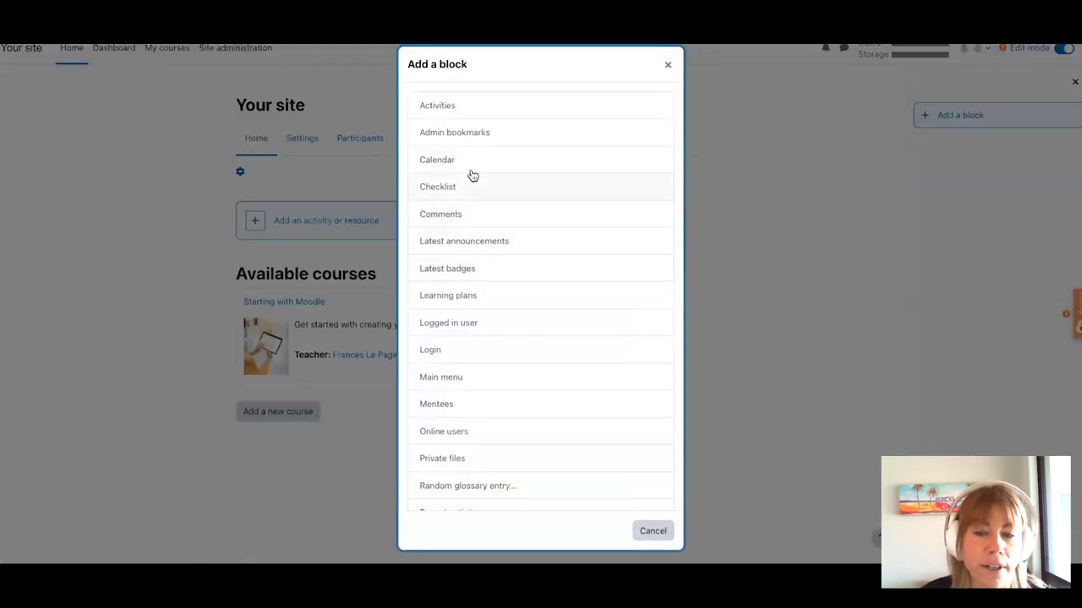
left_click(438, 161)
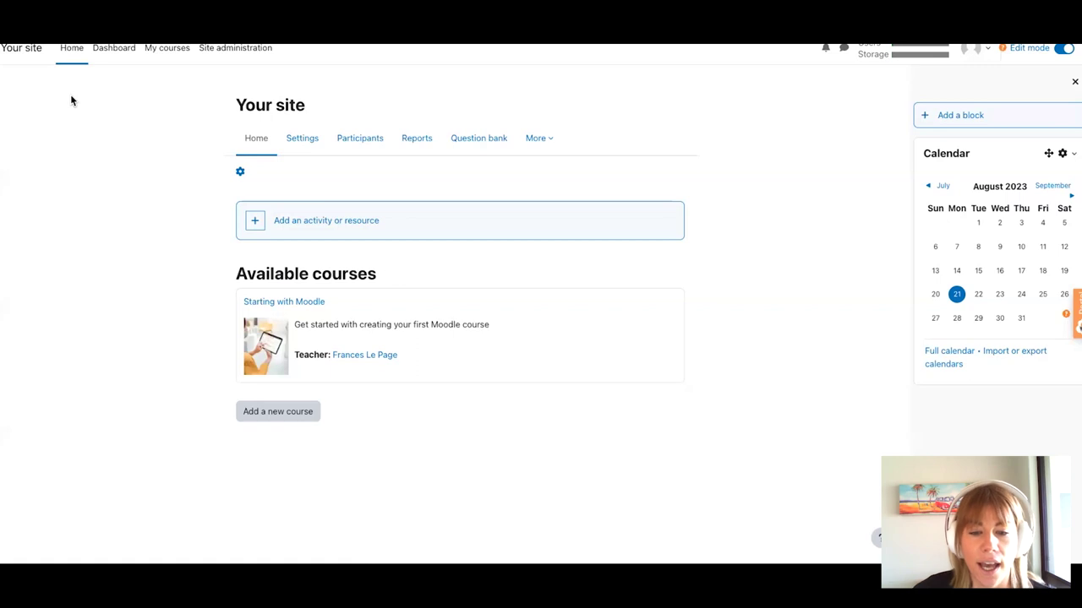
- Enter the Starting with Moodle course and read its hidden-course notice
left_click(292, 304)
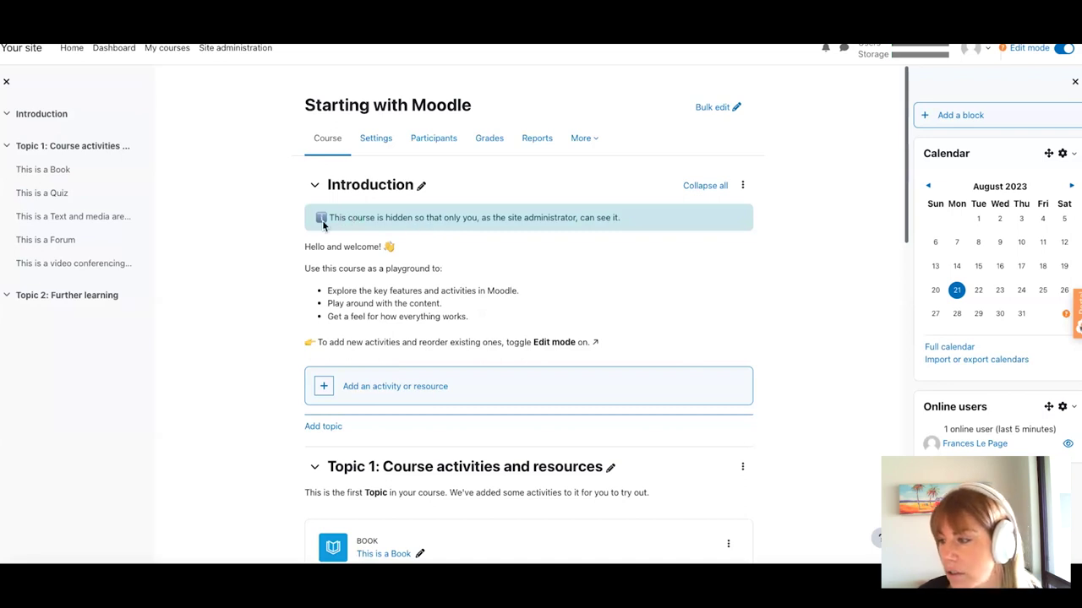
left_click_drag(329, 220, 625, 217)
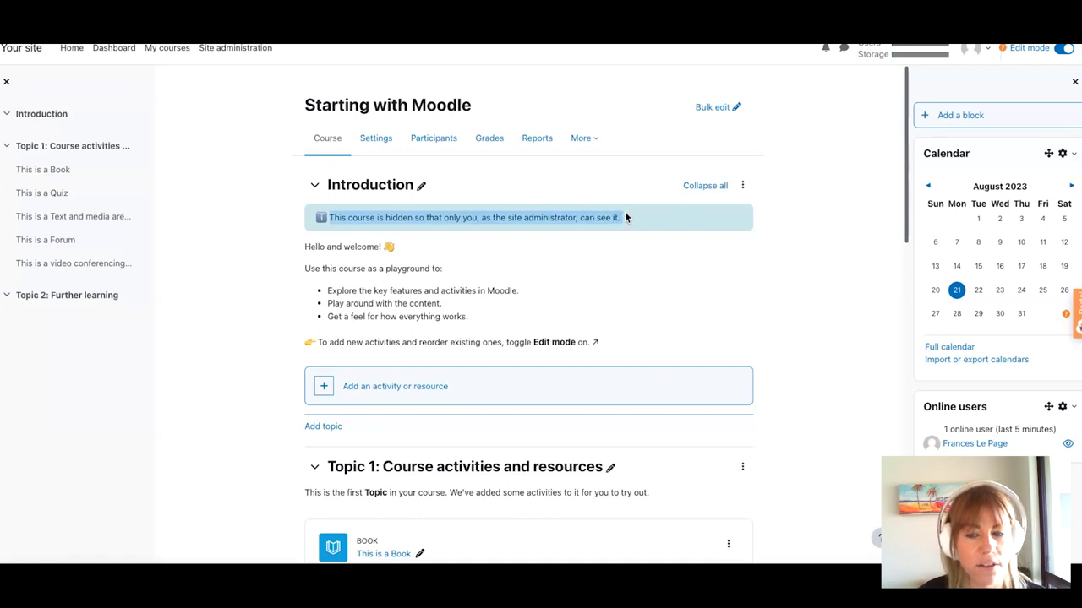
left_click(622, 281)
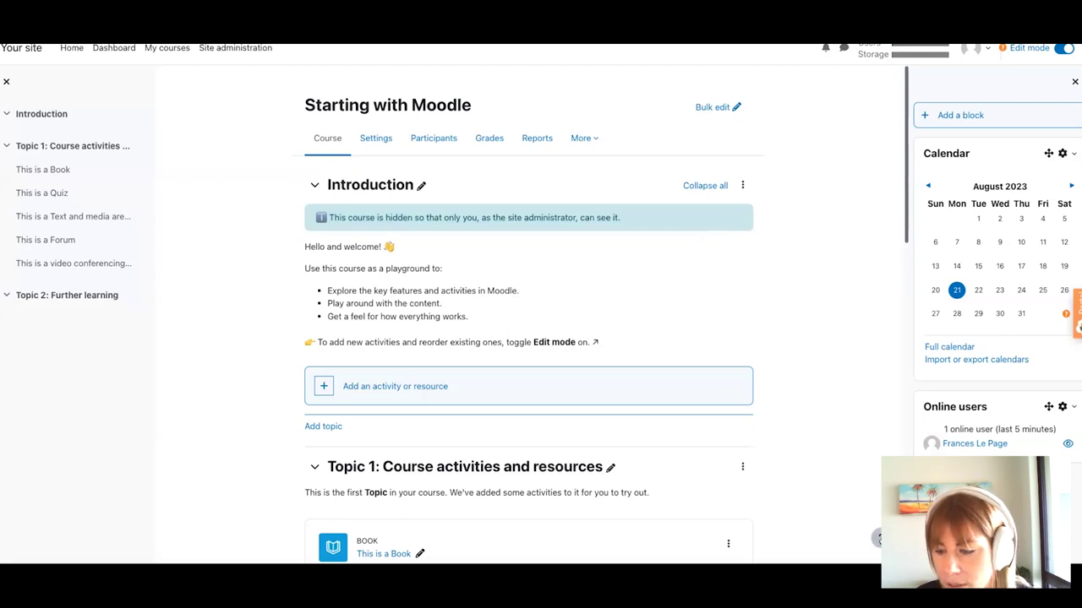
- Read the Moodle version and build number in the help panel, then show the account menu
left_click(877, 539)
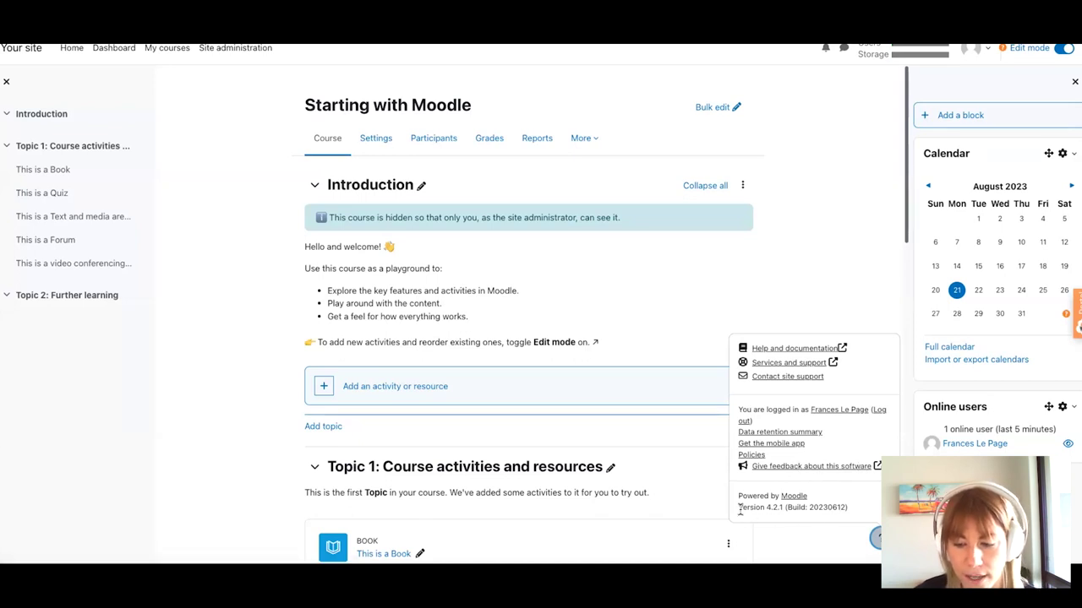
left_click_drag(739, 507, 846, 512)
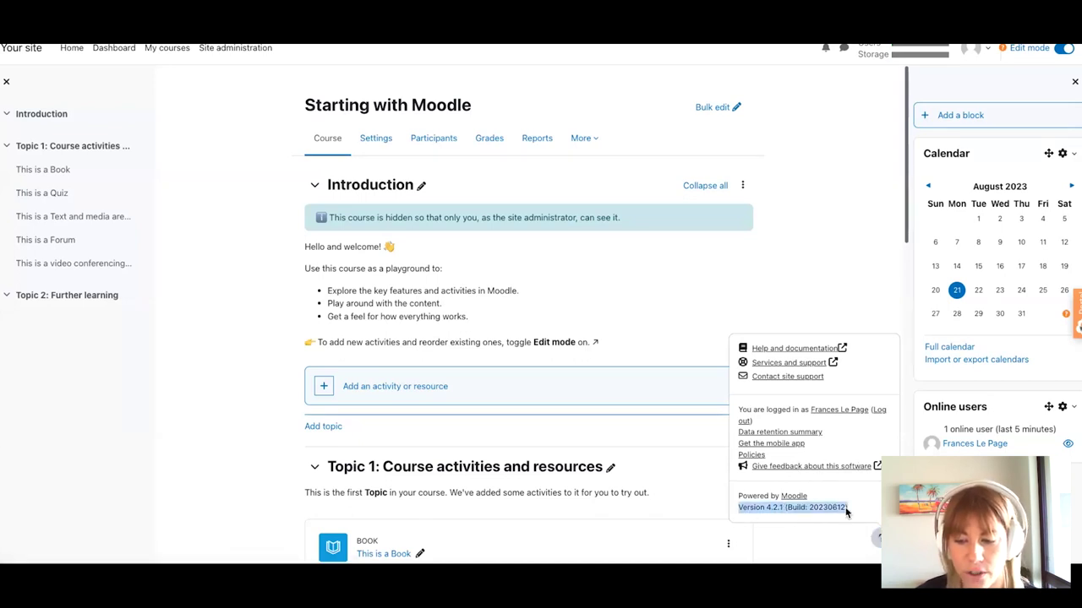
left_click(846, 511)
left_click(877, 538)
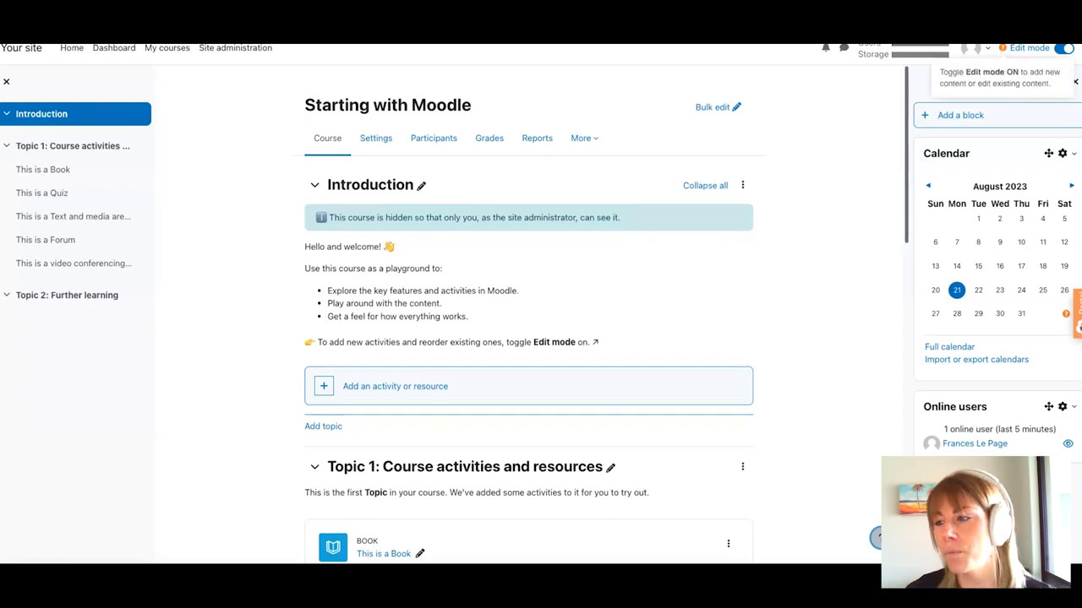
left_click(980, 50)
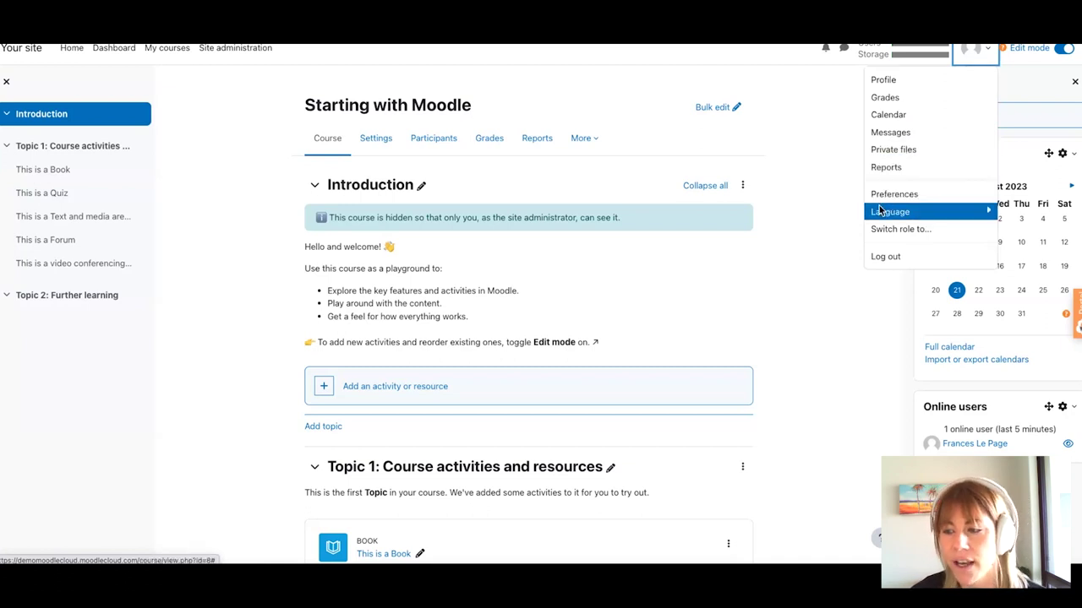
- Look through the interface Language choices in the user menu, then go to the Dashboard
left_click(924, 213)
scroll(932, 186, "down", 10)
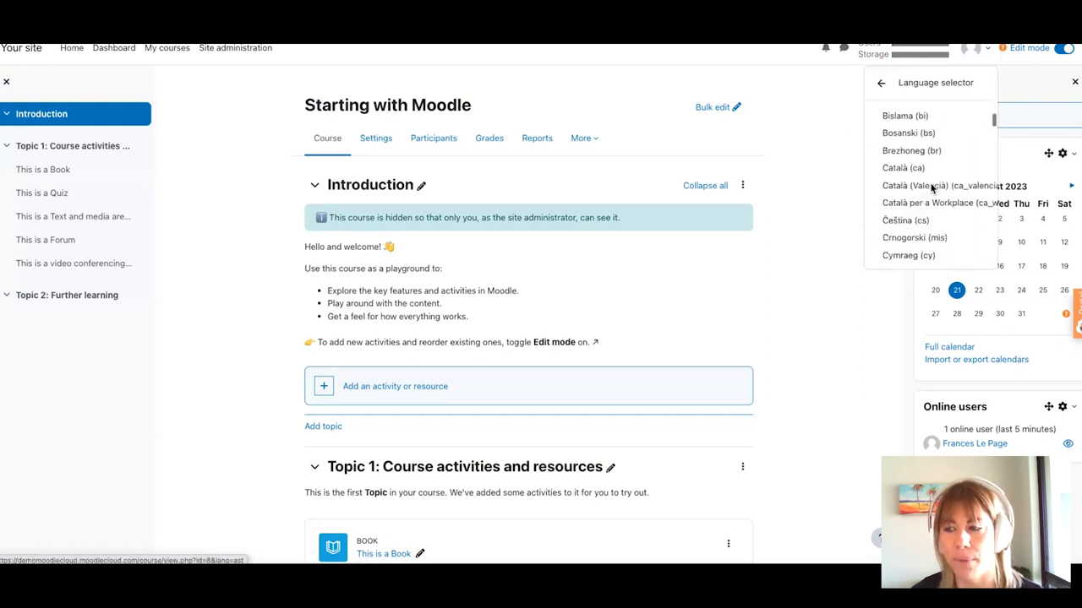
left_click(881, 85)
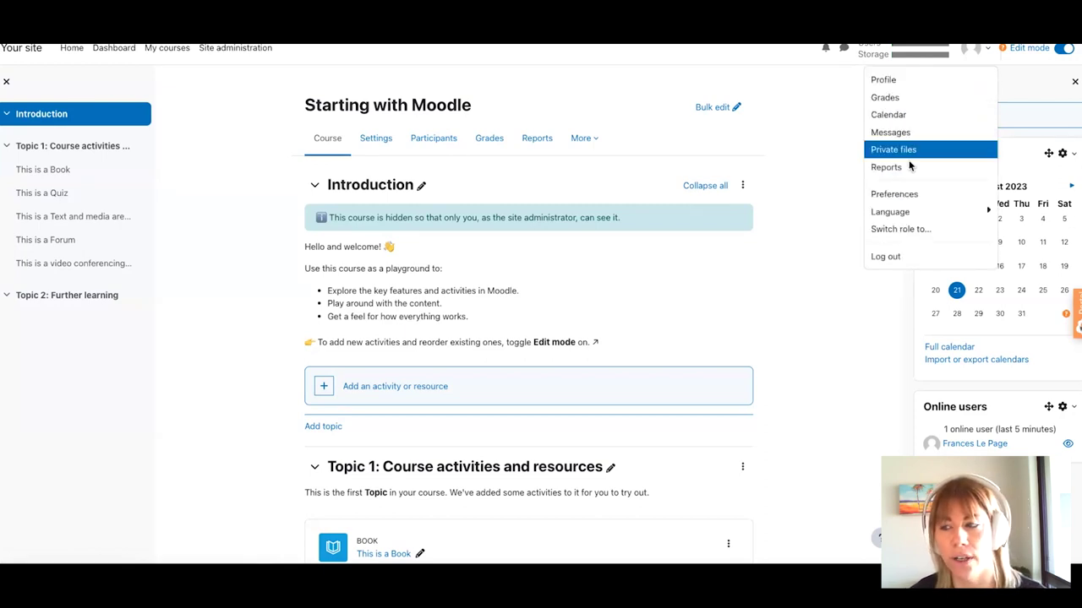
left_click(911, 211)
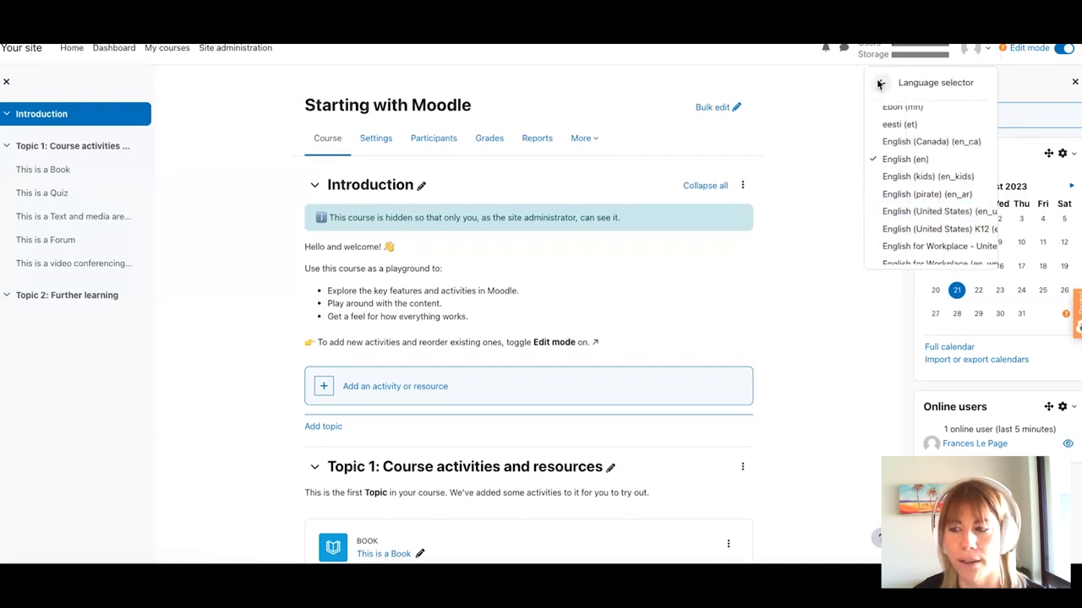
left_click(879, 82)
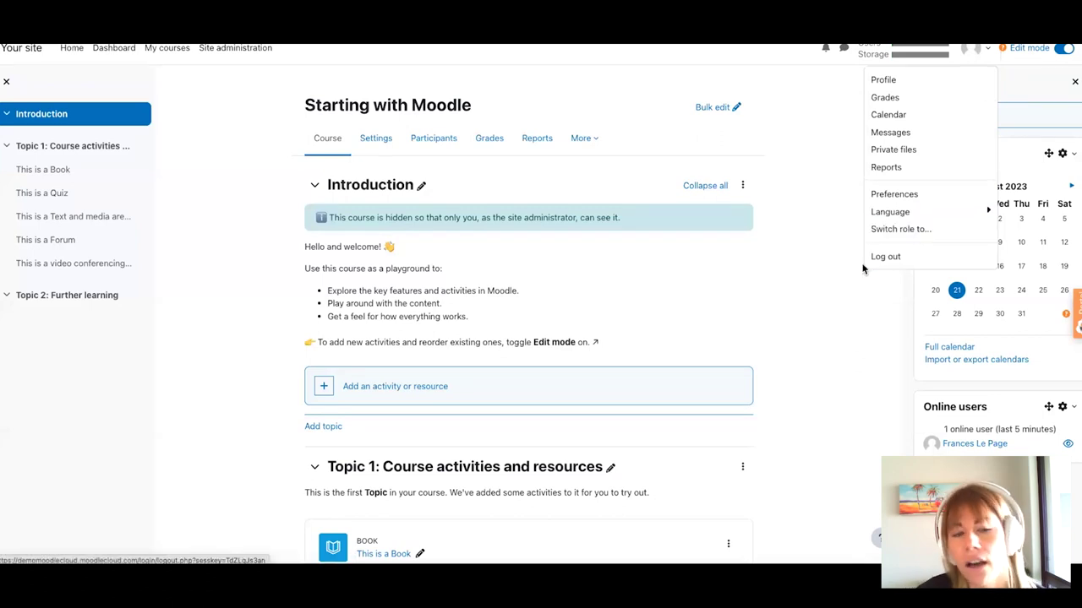
left_click(794, 285)
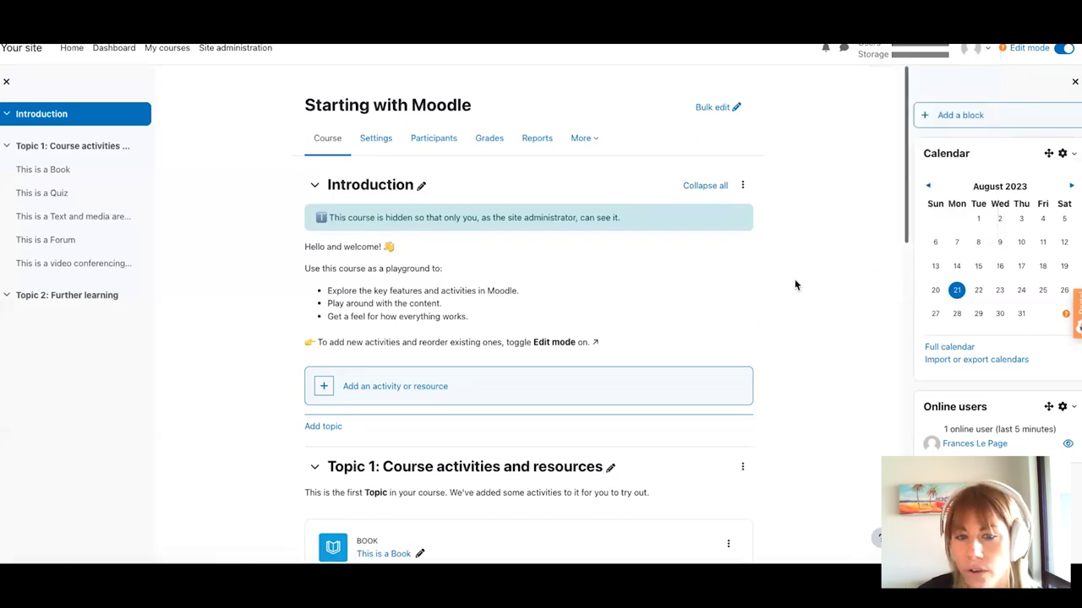
left_click(114, 52)
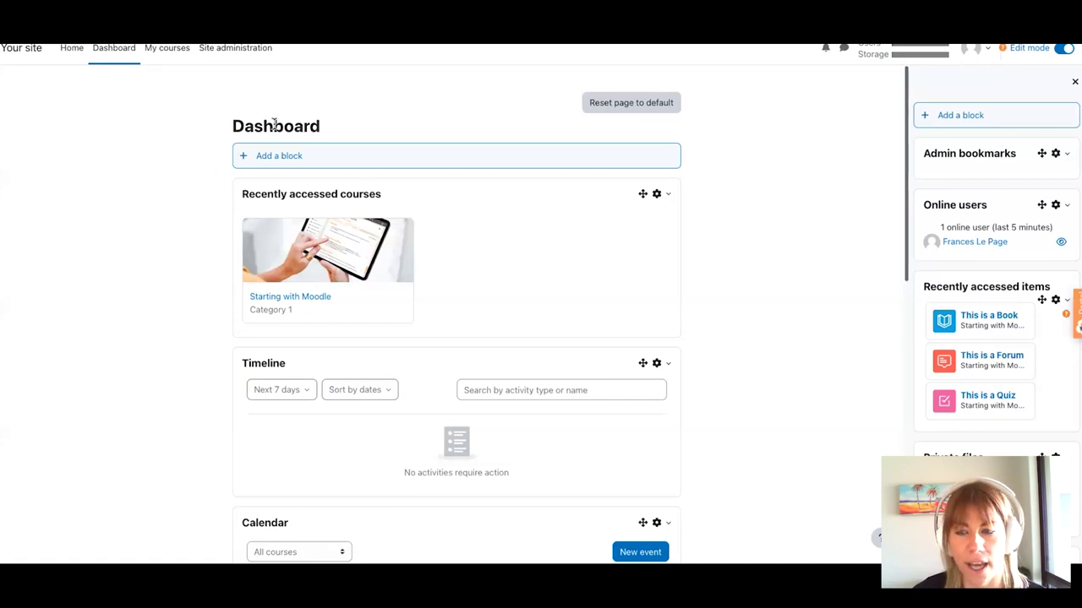
scroll(731, 308, "down", 8)
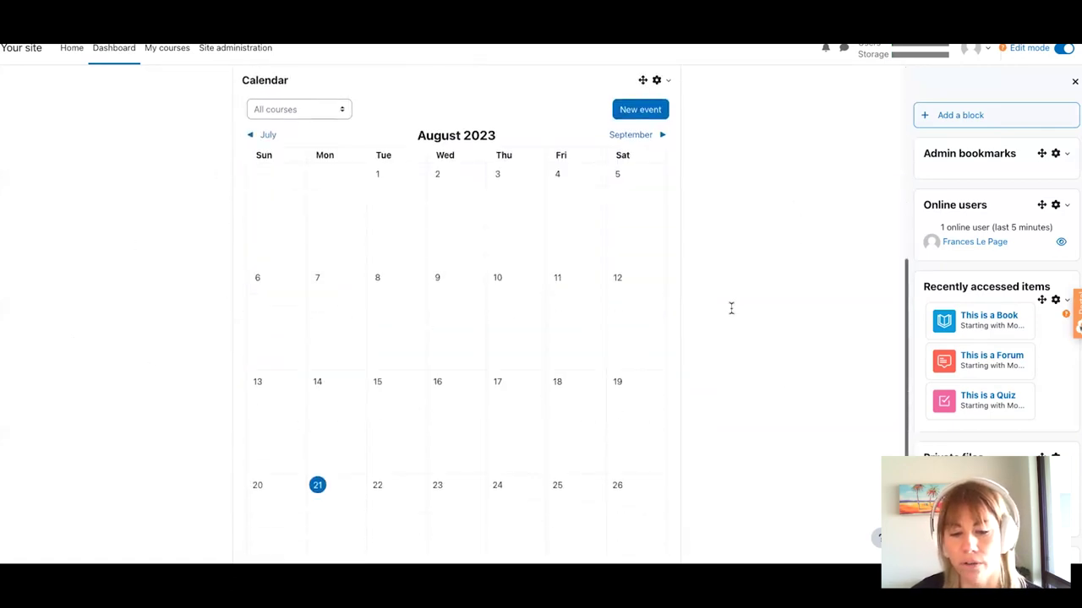
scroll(741, 307, "up", 10)
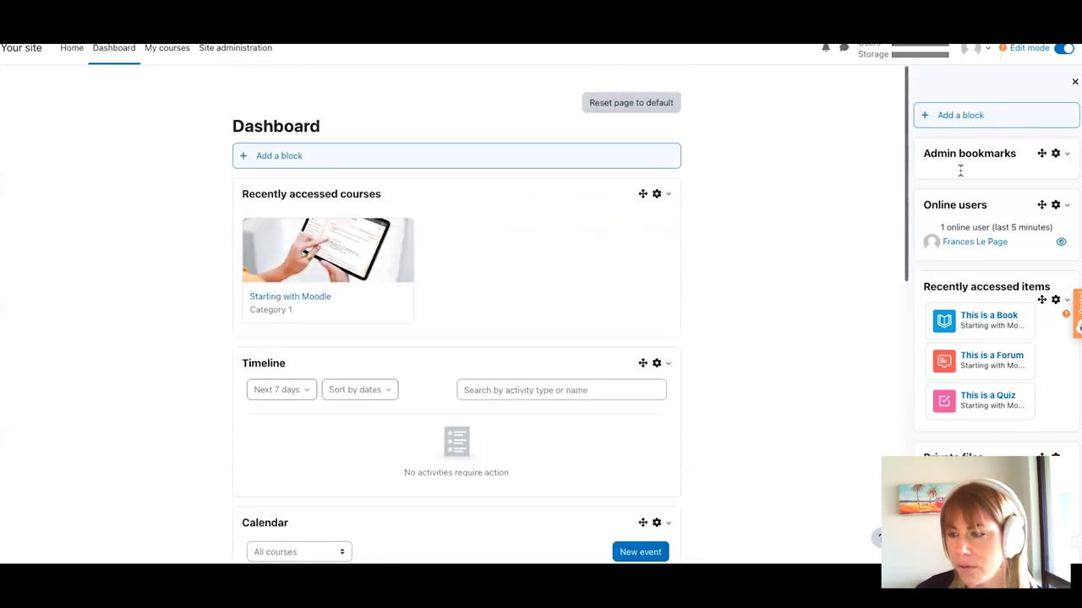
scroll(962, 287, "down", 3)
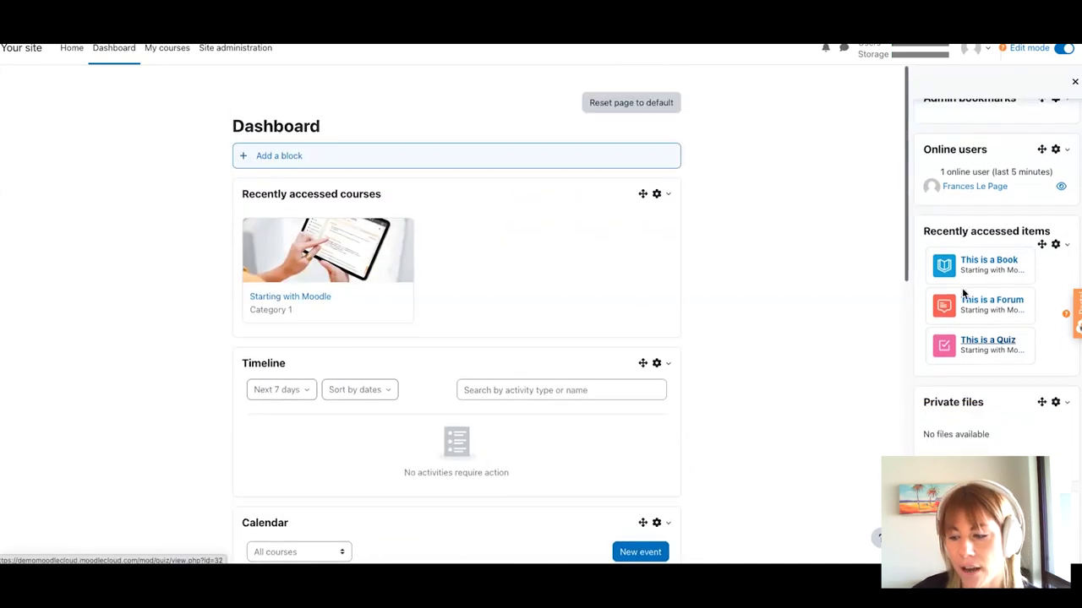
scroll(951, 413, "up", 3)
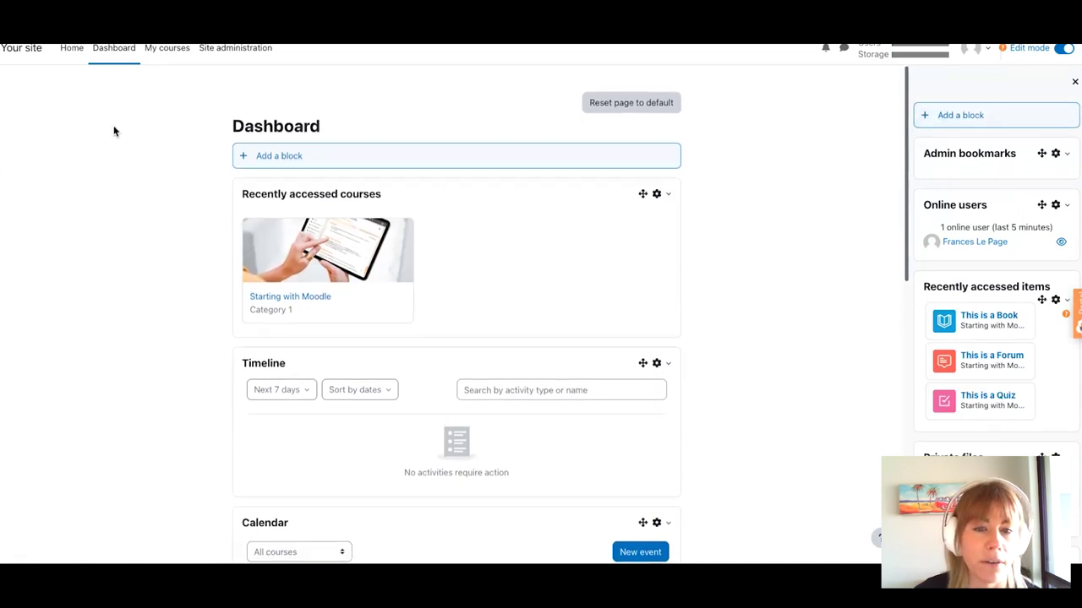
- Visit My courses, check the Course overview settings menu, then open Site administration
left_click(175, 50)
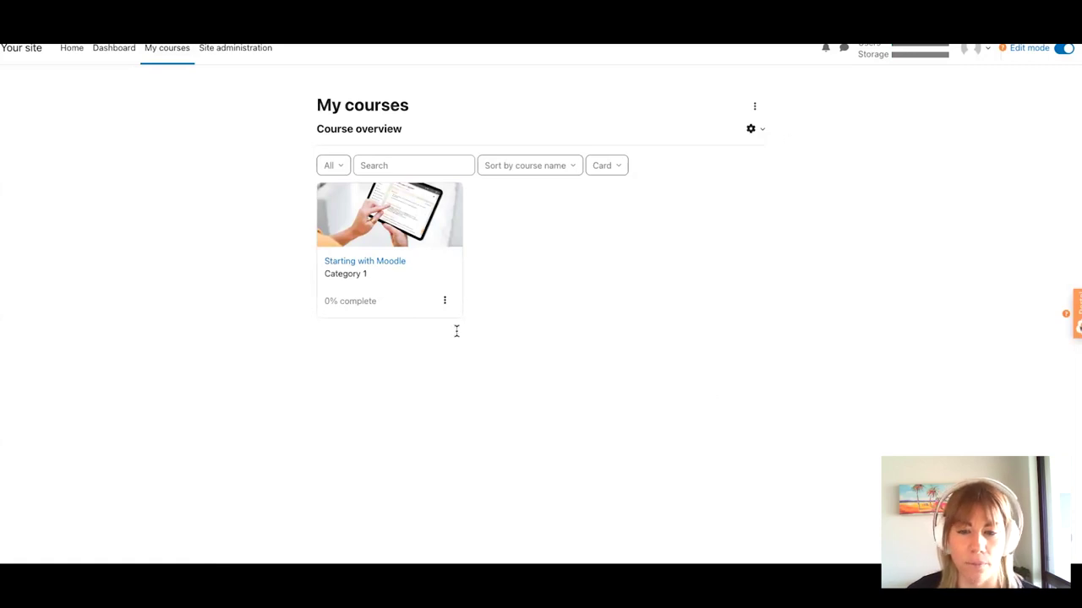
left_click(754, 129)
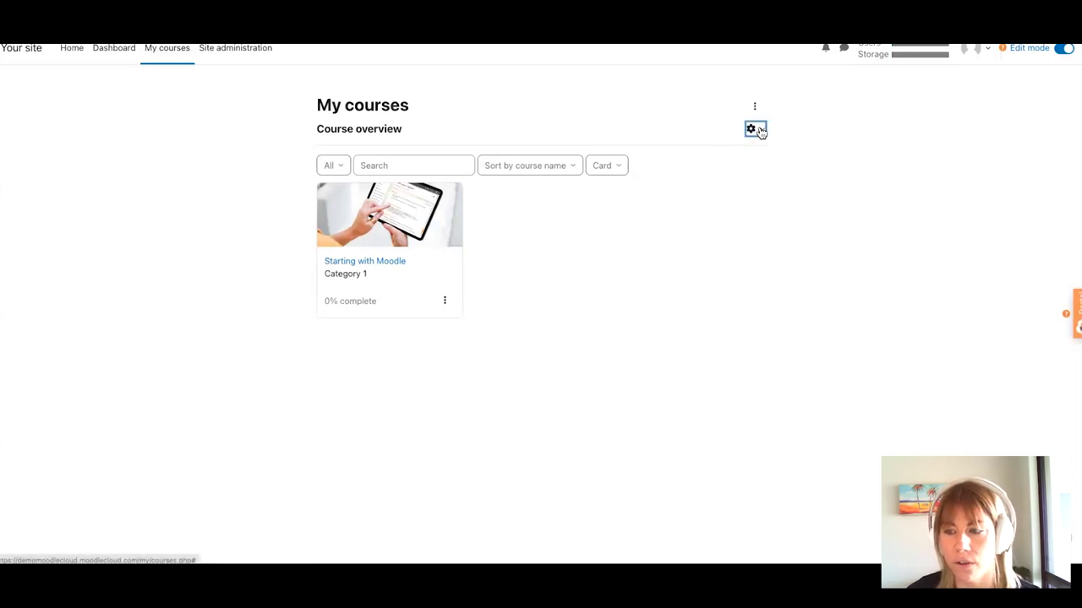
left_click(545, 272)
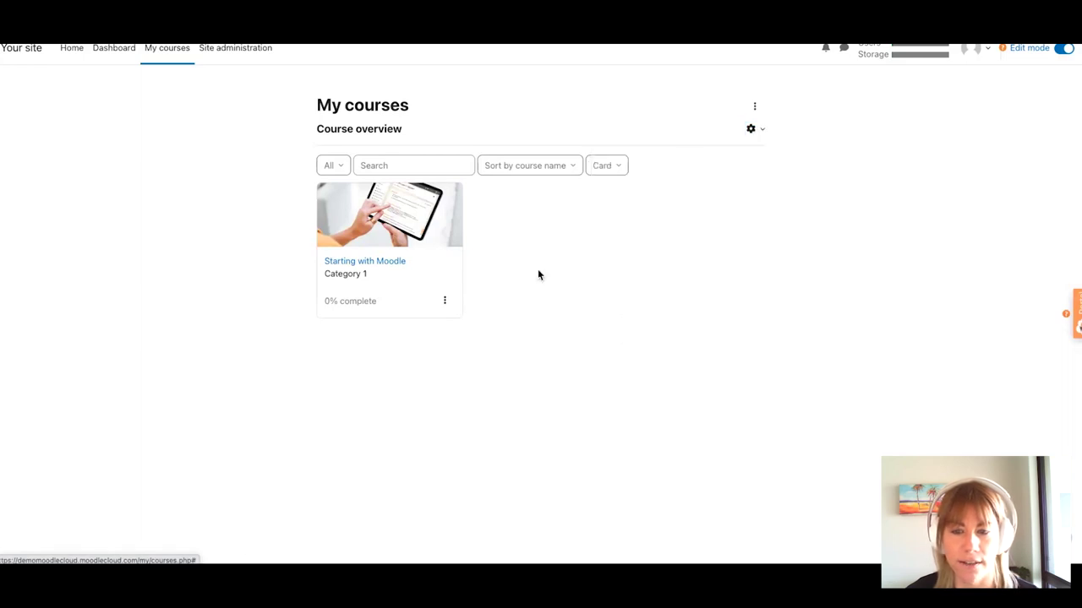
left_click(226, 53)
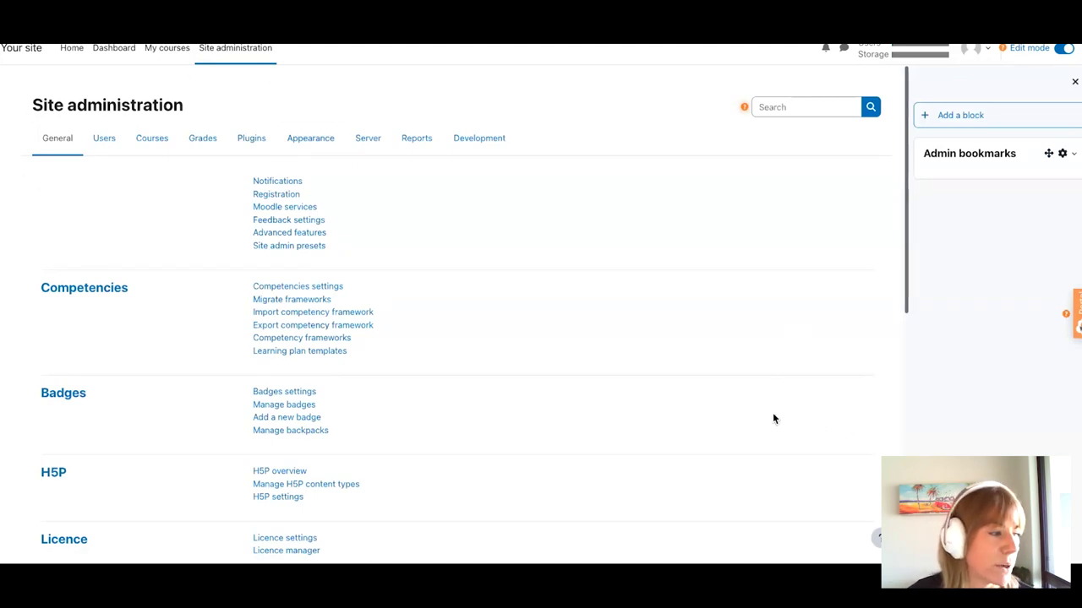
- Open the H5P overview from Site administration and check the help and site information popover
scroll(680, 277, "down", 2)
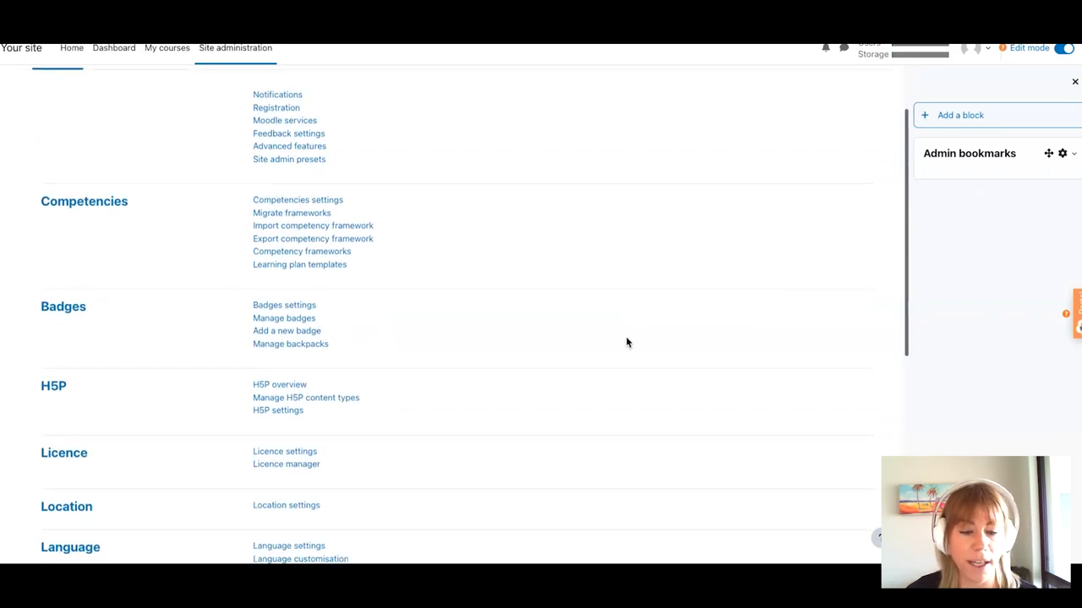
scroll(626, 342, "down", 4)
scroll(626, 343, "down", 1)
scroll(625, 340, "up", 6)
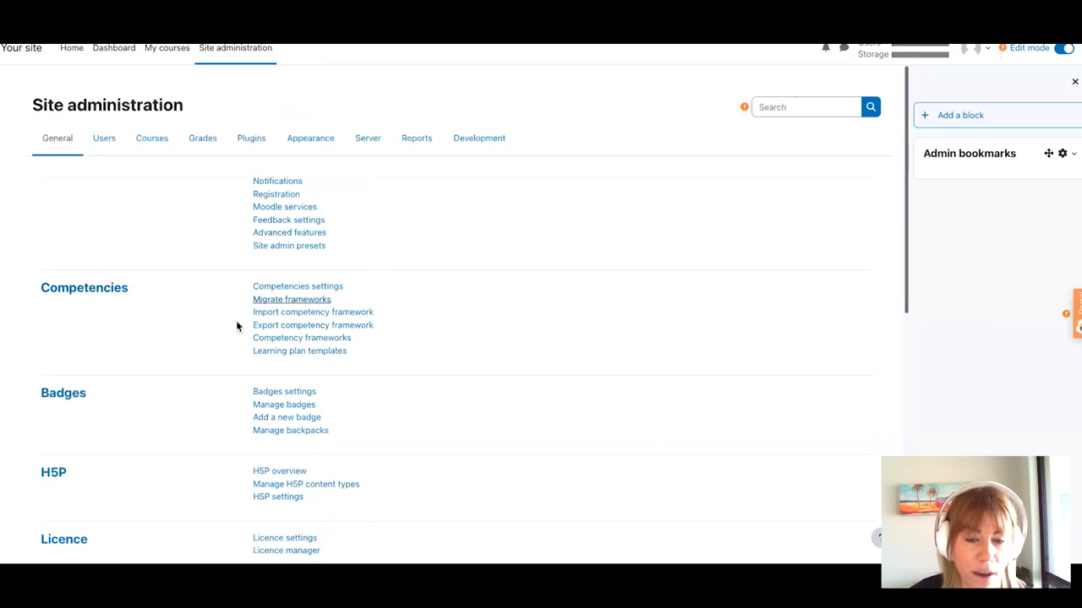
scroll(214, 365, "down", 2)
left_click(289, 335)
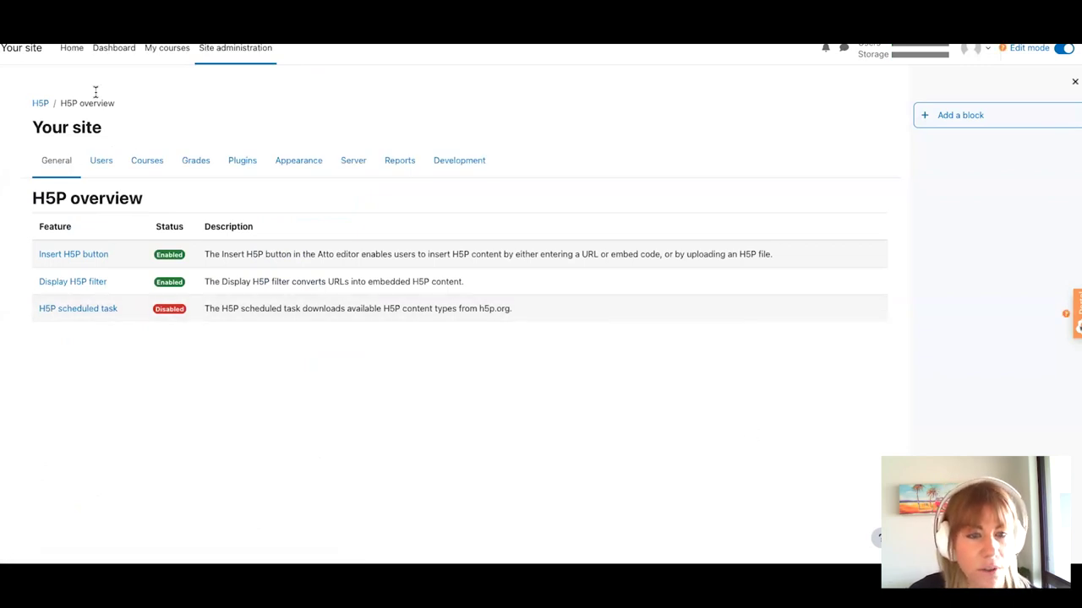
left_click(877, 539)
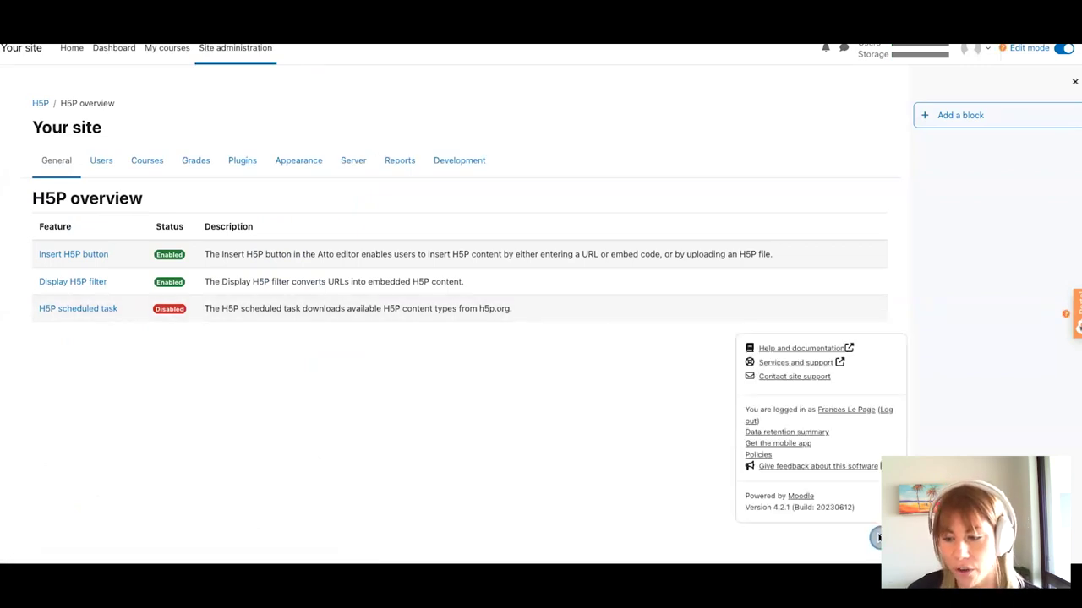
left_click(551, 396)
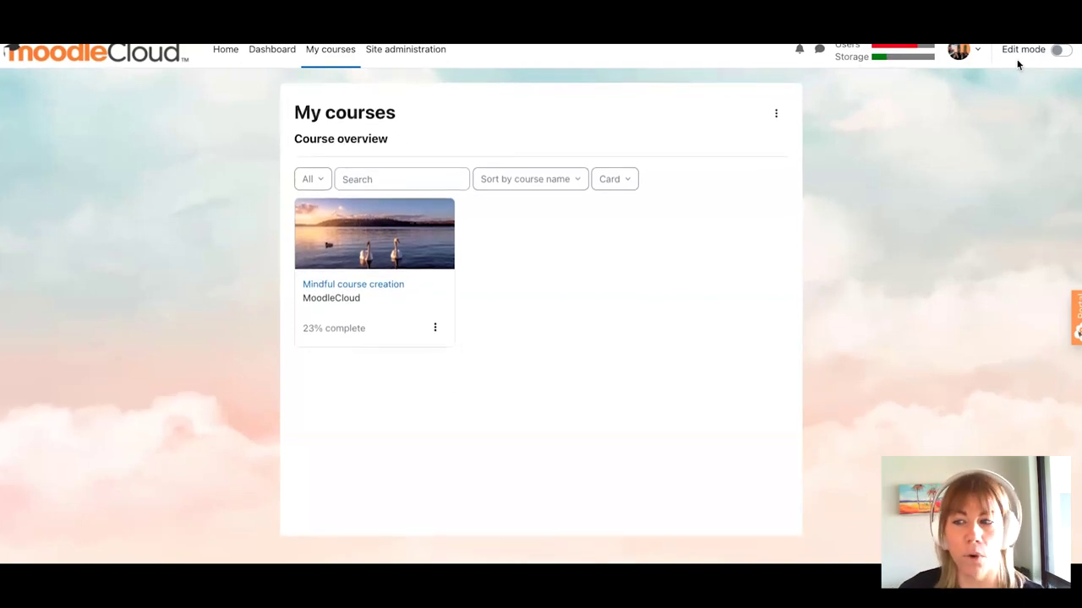
- Check user and storage quotas, then list all stored files by size (60.34 MB of 256 MB)
left_click(884, 57)
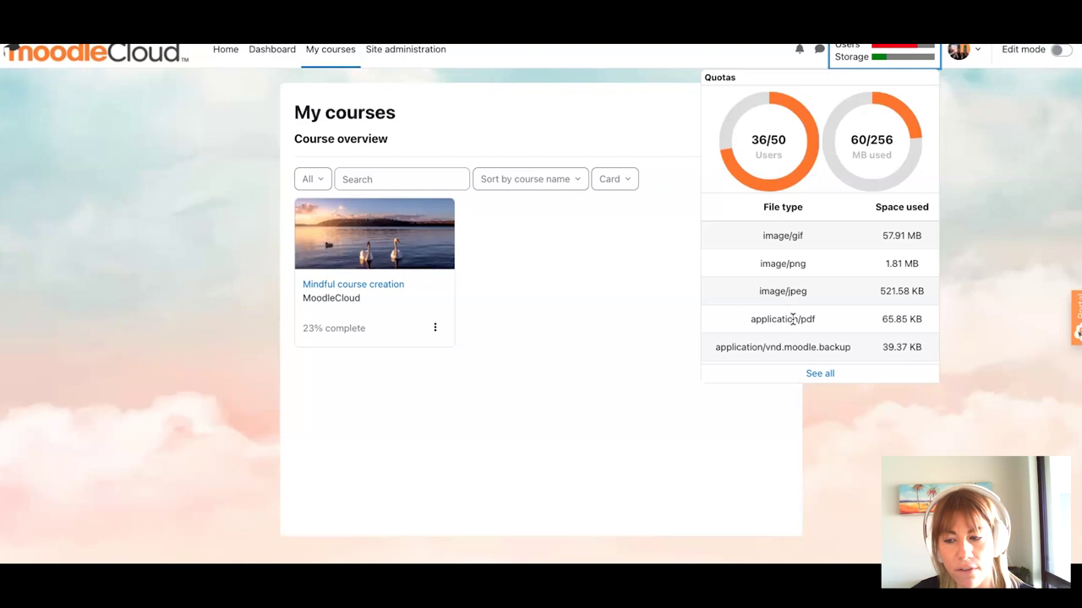
left_click(813, 376)
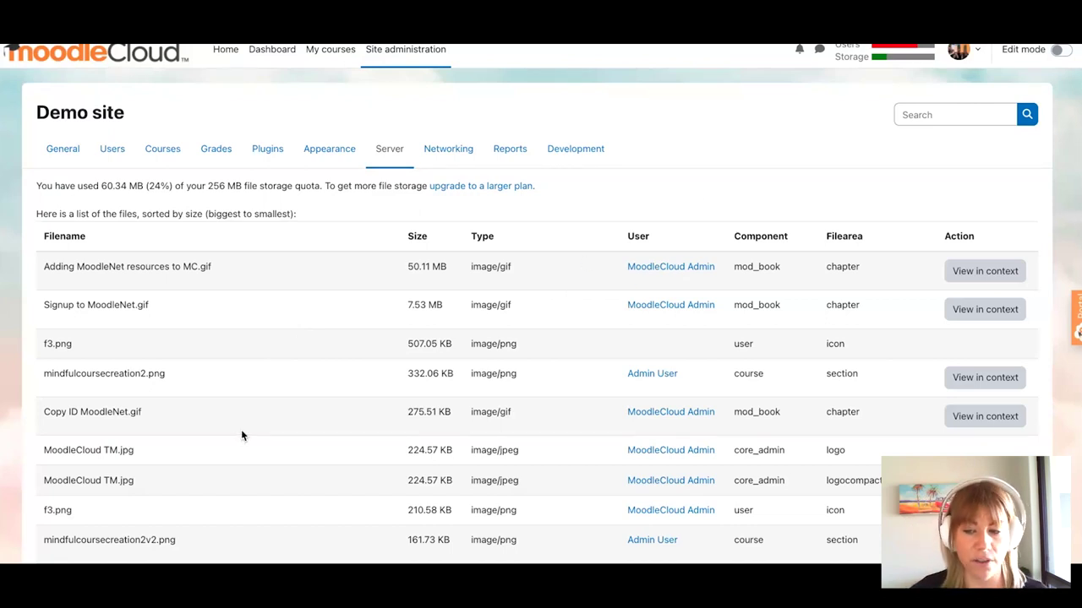
scroll(242, 435, "down", 3)
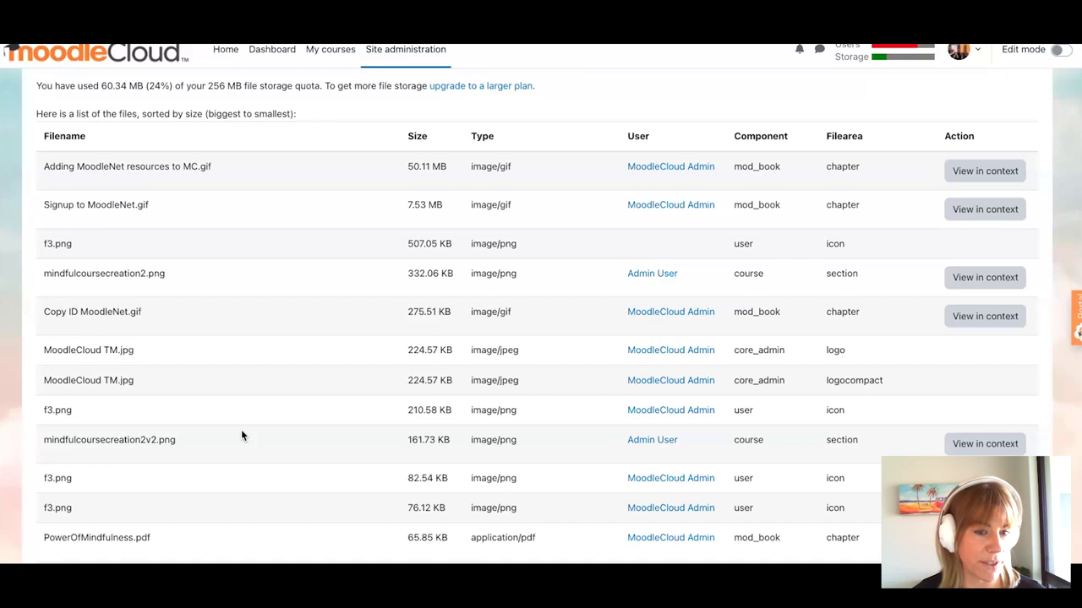
scroll(241, 435, "up", 3)
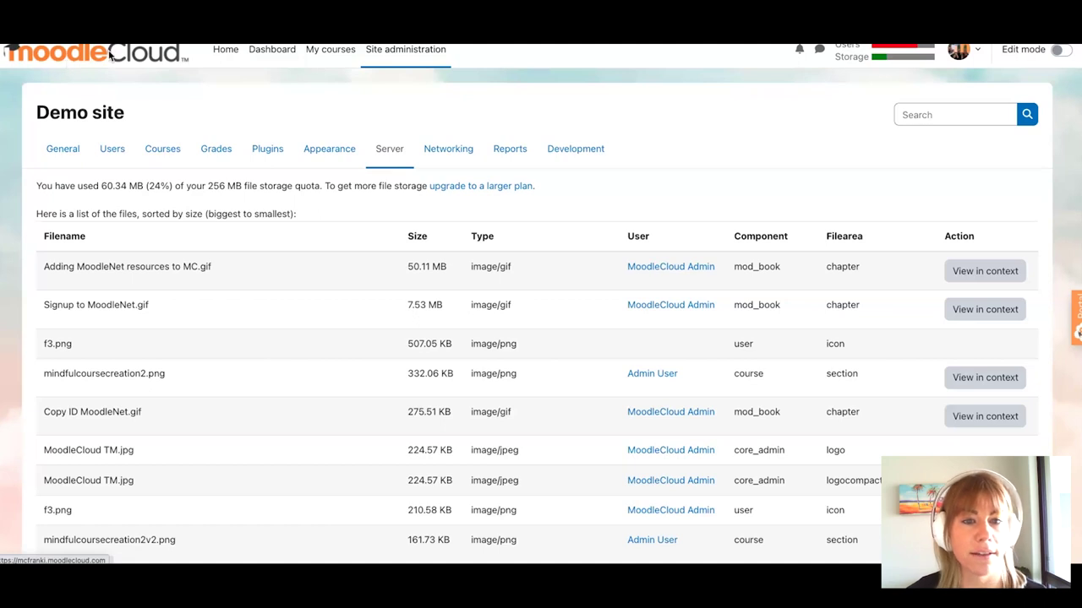
- Go to the Appearance tab of Site administration and open the Logos settings
left_click(405, 53)
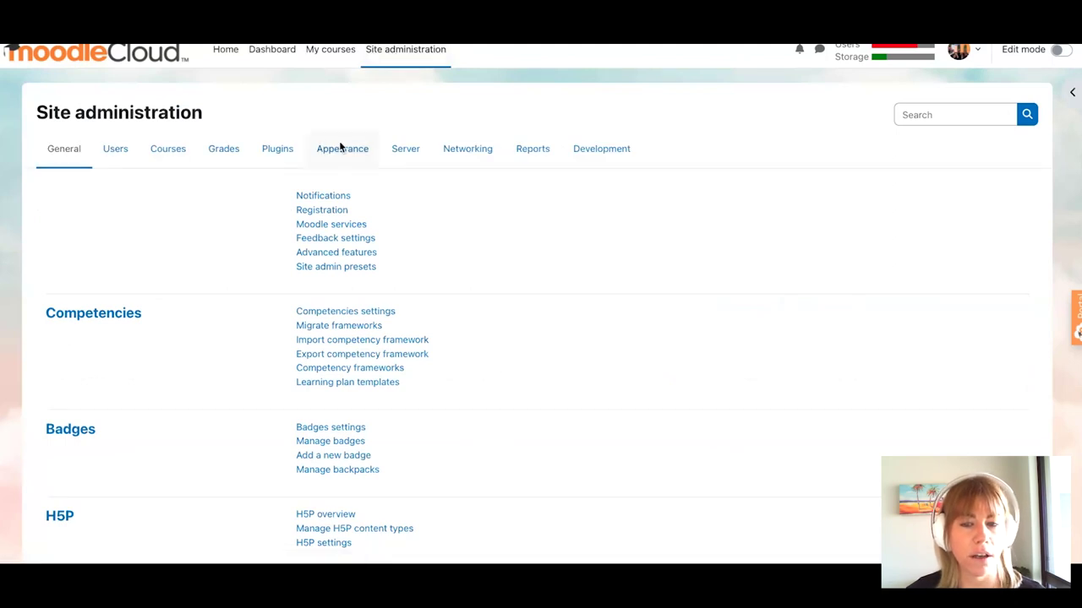
left_click(340, 150)
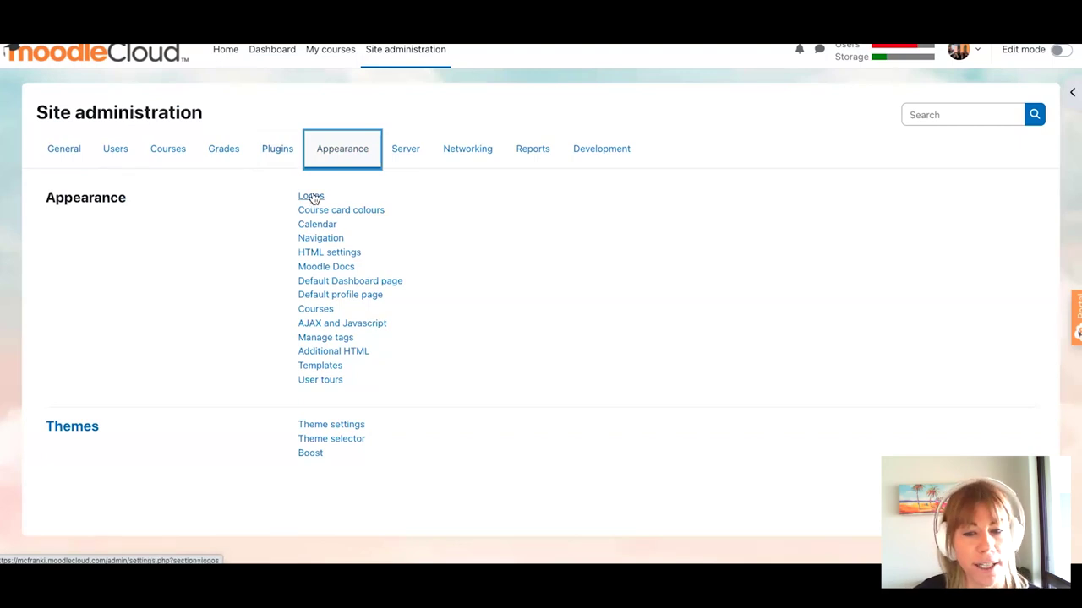
left_click(312, 197)
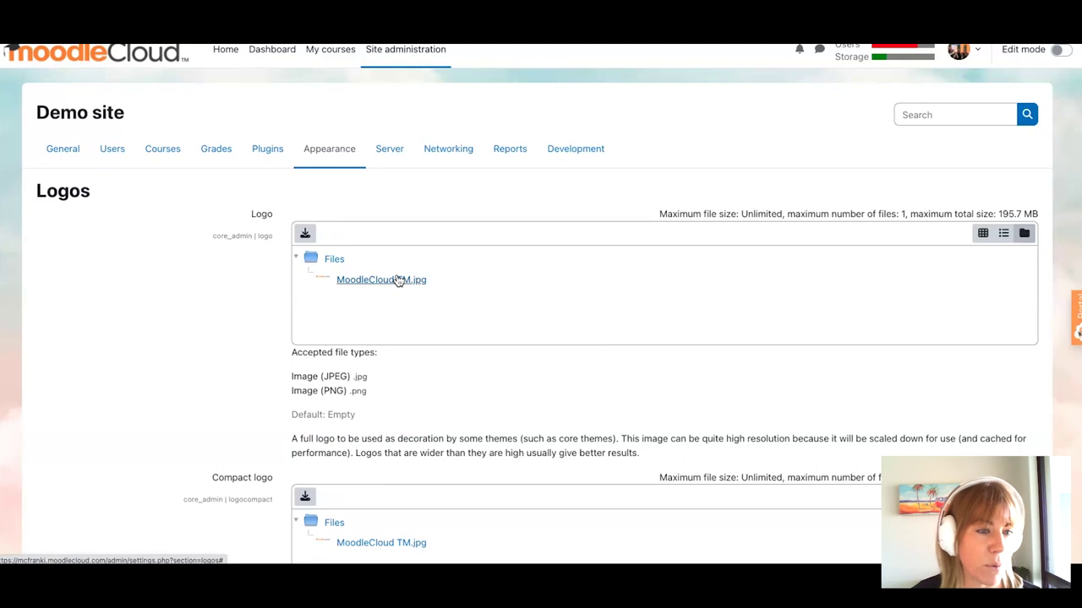
- Delete the current MoodleCloud TM.jpg main logo file
left_click(398, 280)
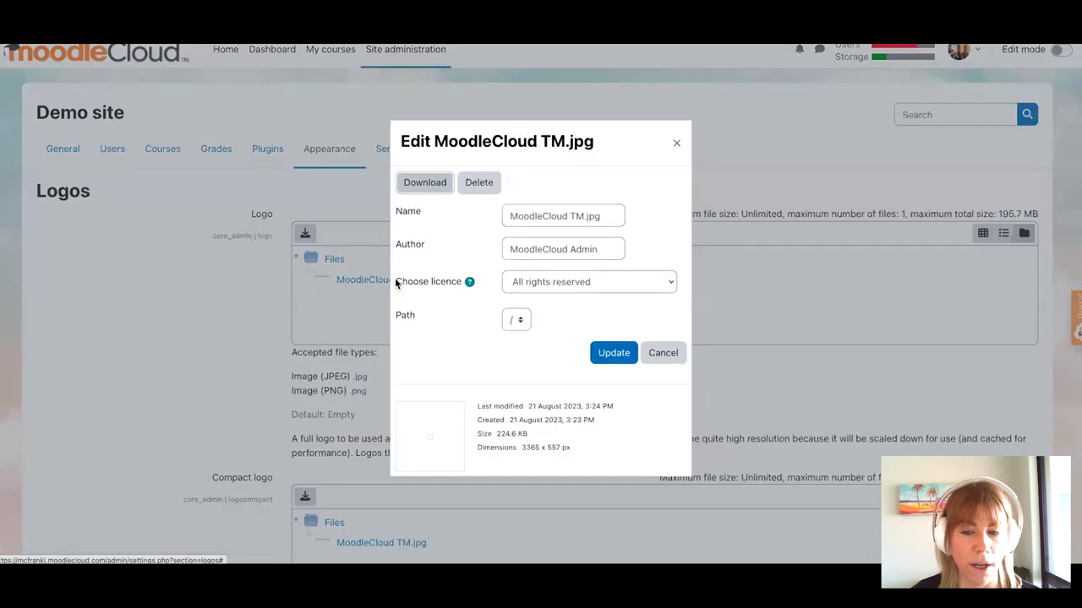
left_click(476, 183)
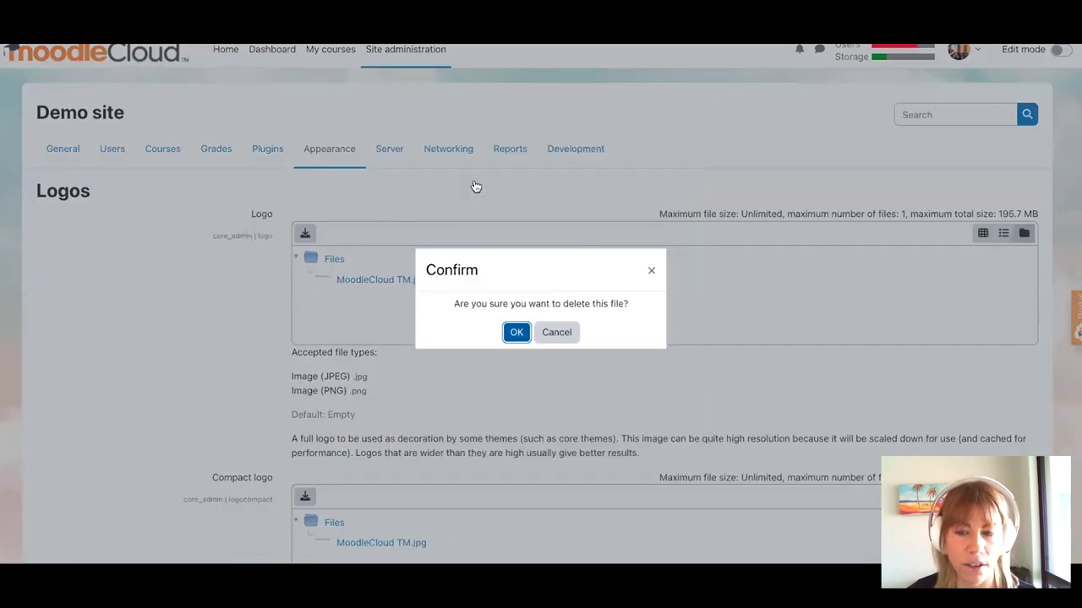
left_click(515, 330)
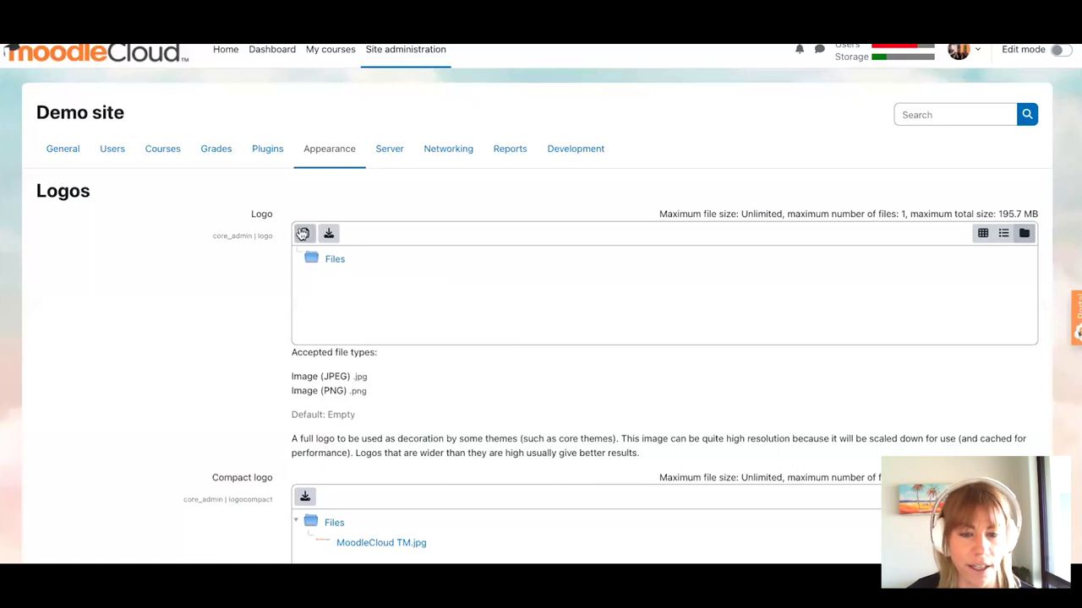
- Try uploading demo-logo.webp named Demo, which is rejected as an unaccepted filetype
left_click(302, 233)
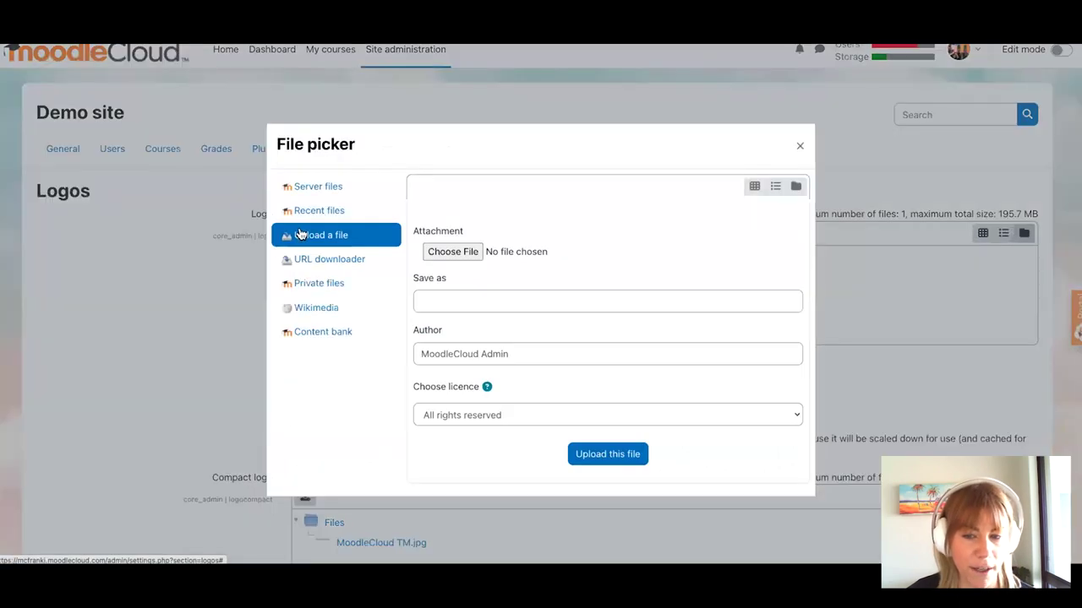
left_click(440, 251)
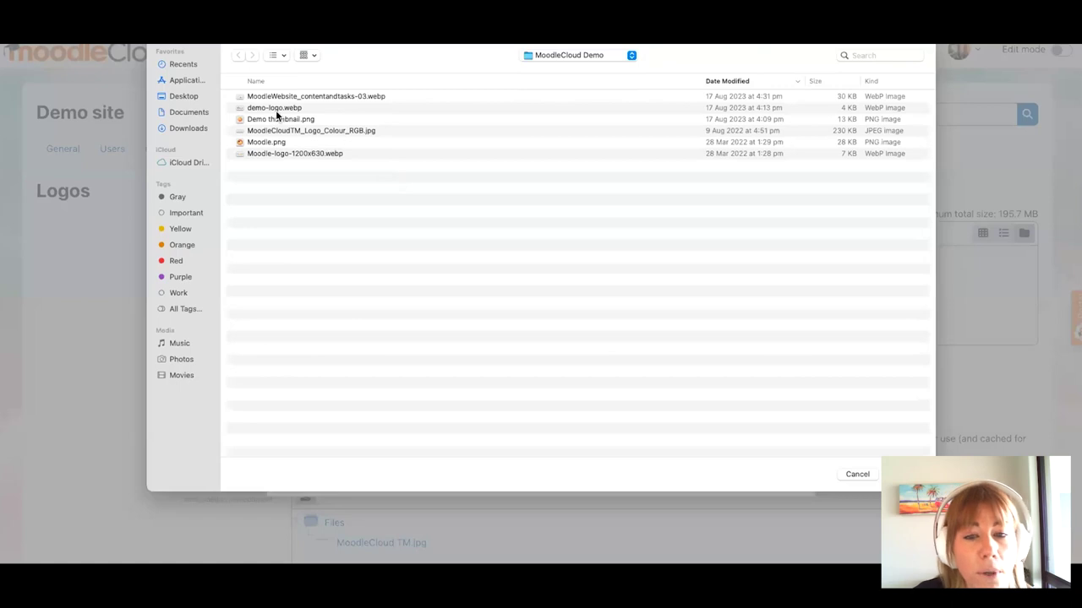
left_click(277, 110)
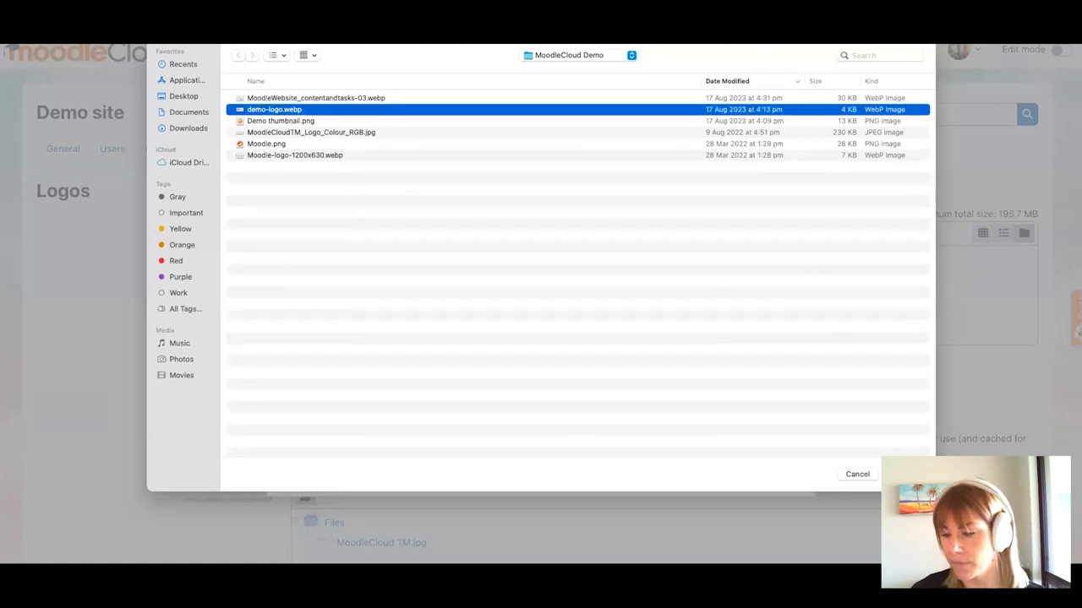
left_click(908, 474)
left_click(501, 301)
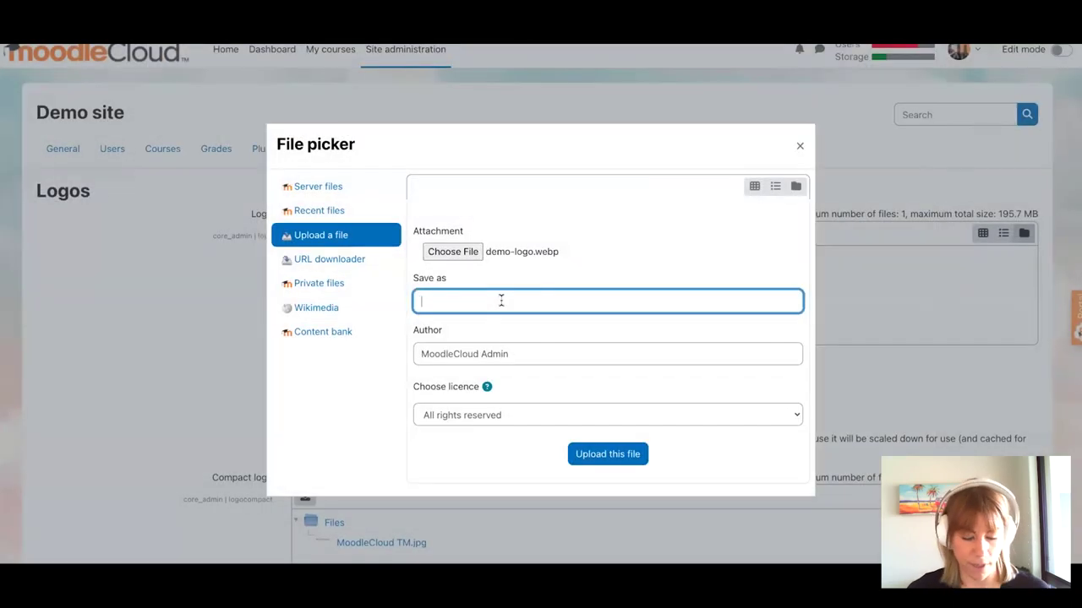
type("Demo")
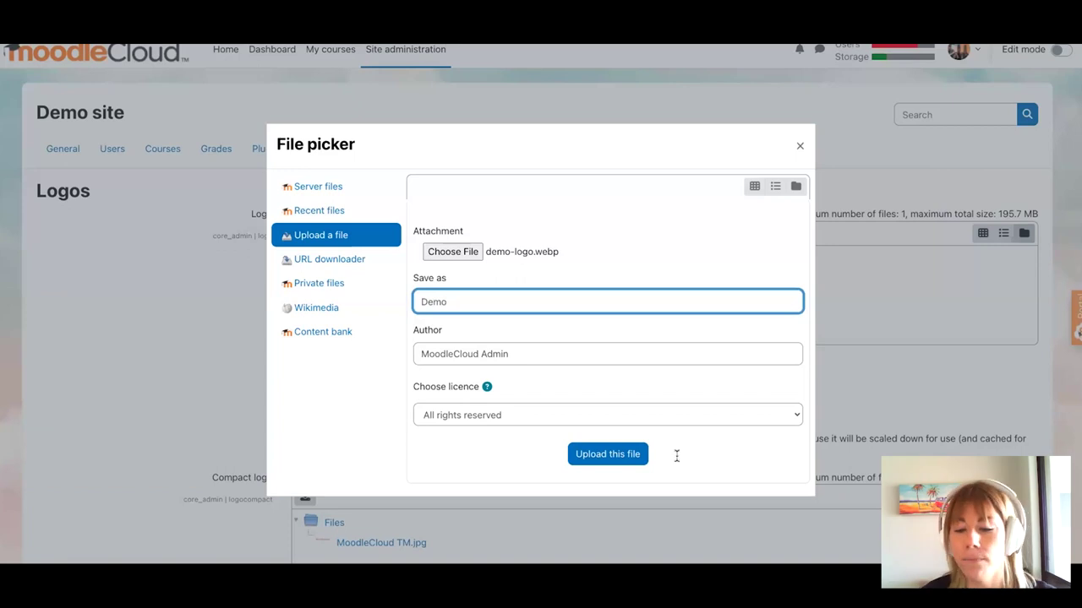
left_click(622, 454)
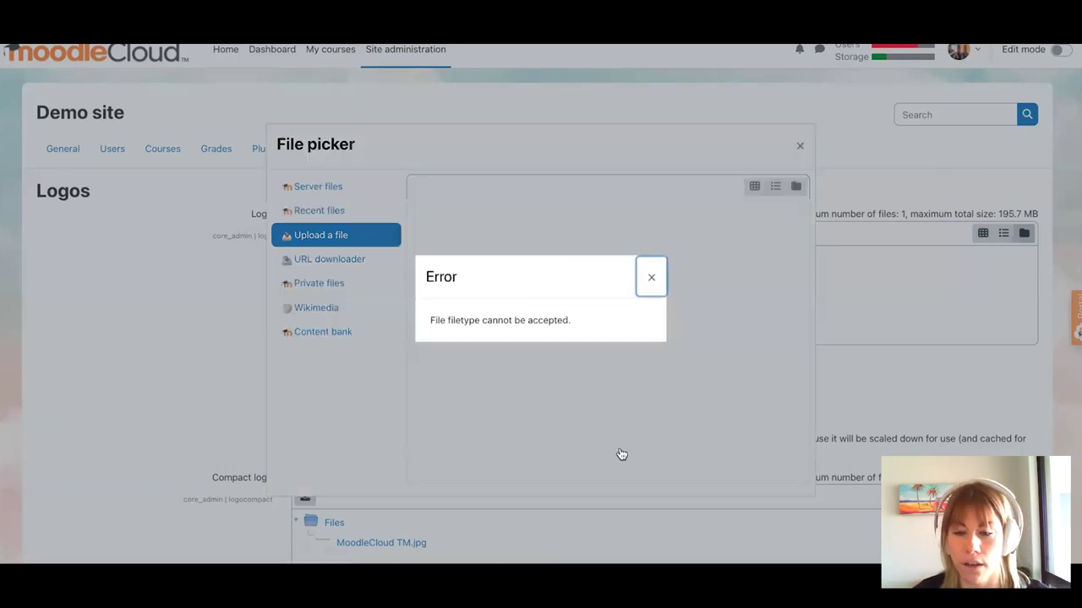
left_click(649, 275)
- Upload Demo thumbnail.png instead as the main logo, saved as Demo
left_click(341, 236)
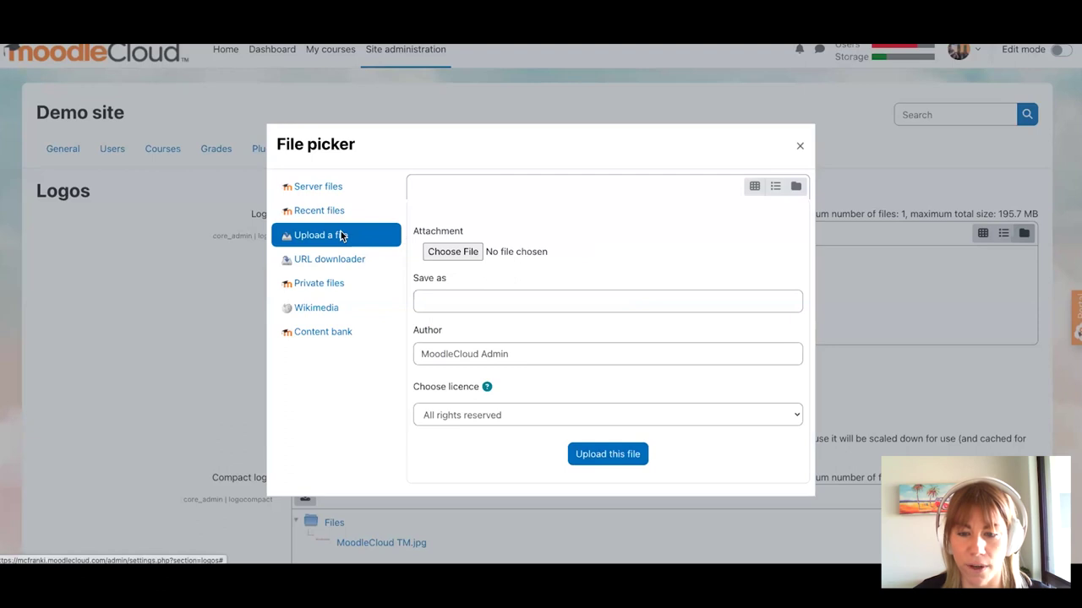
left_click(452, 252)
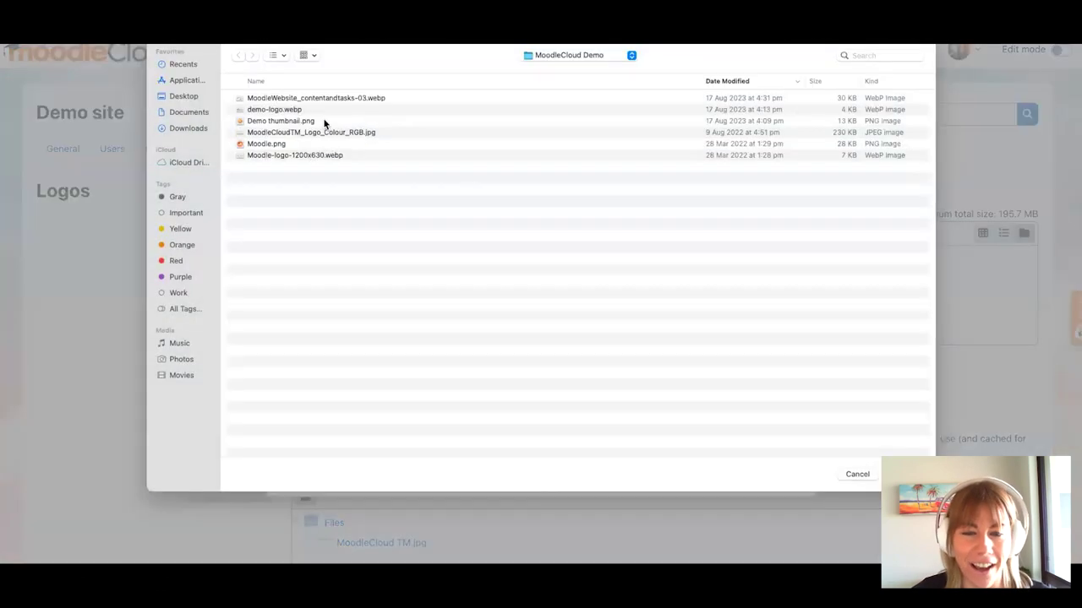
left_click(284, 121)
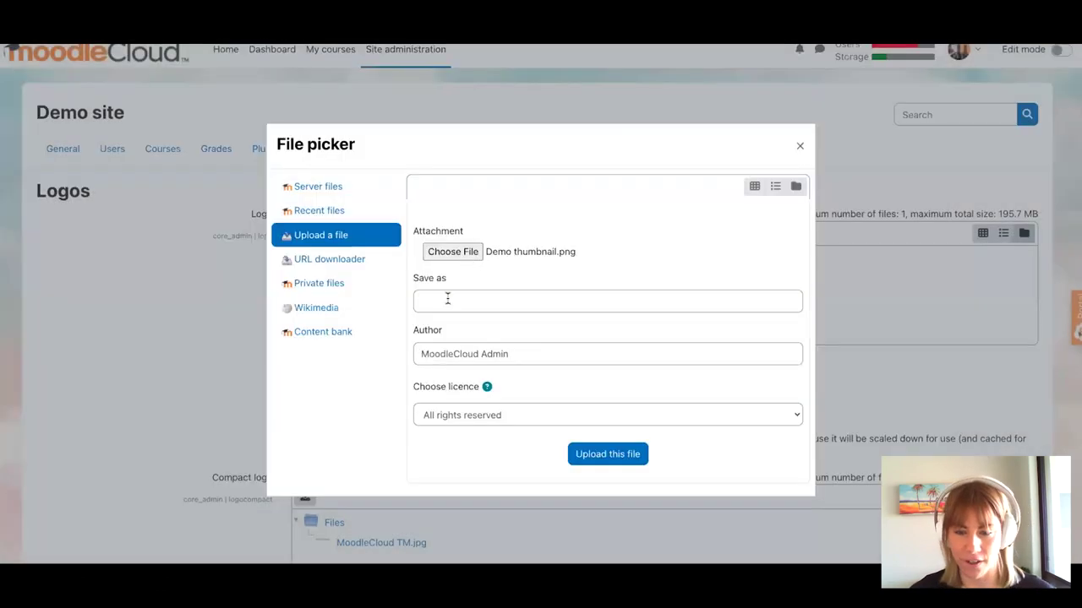
left_click(448, 299)
type("Demo")
left_click(600, 453)
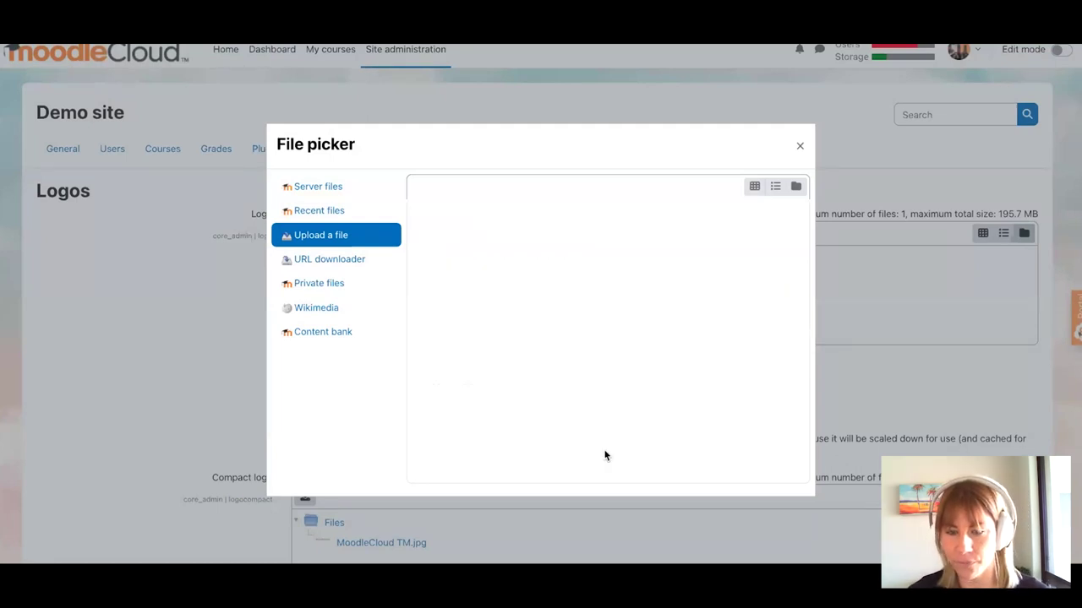
- Leave the MoodleCloud TM.jpg compact logo unchanged and save the Logos settings with Demo.png
scroll(483, 346, "down", 3)
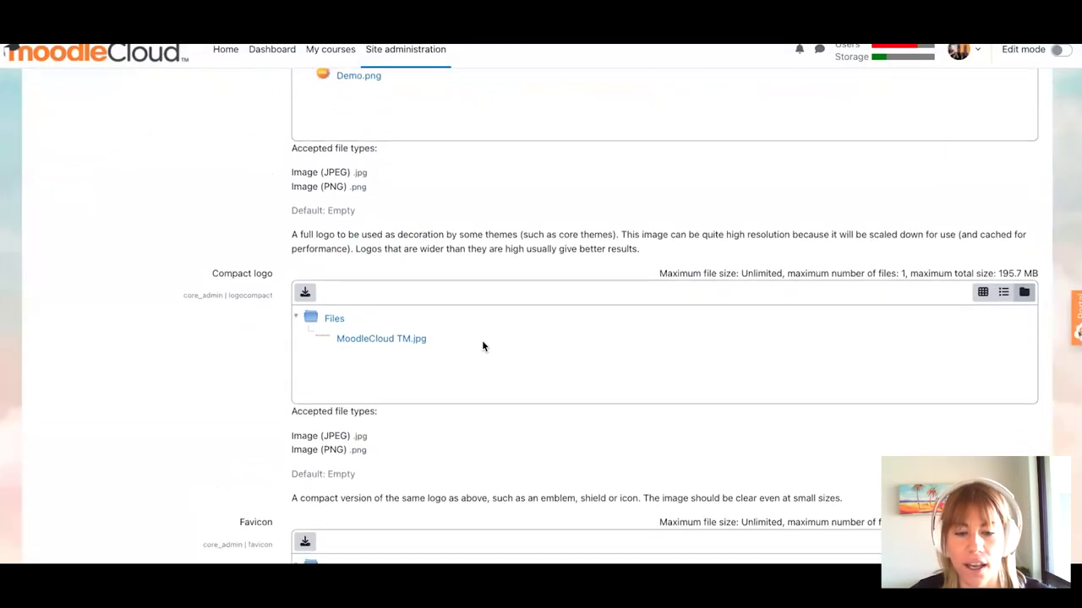
scroll(481, 340, "down", 1)
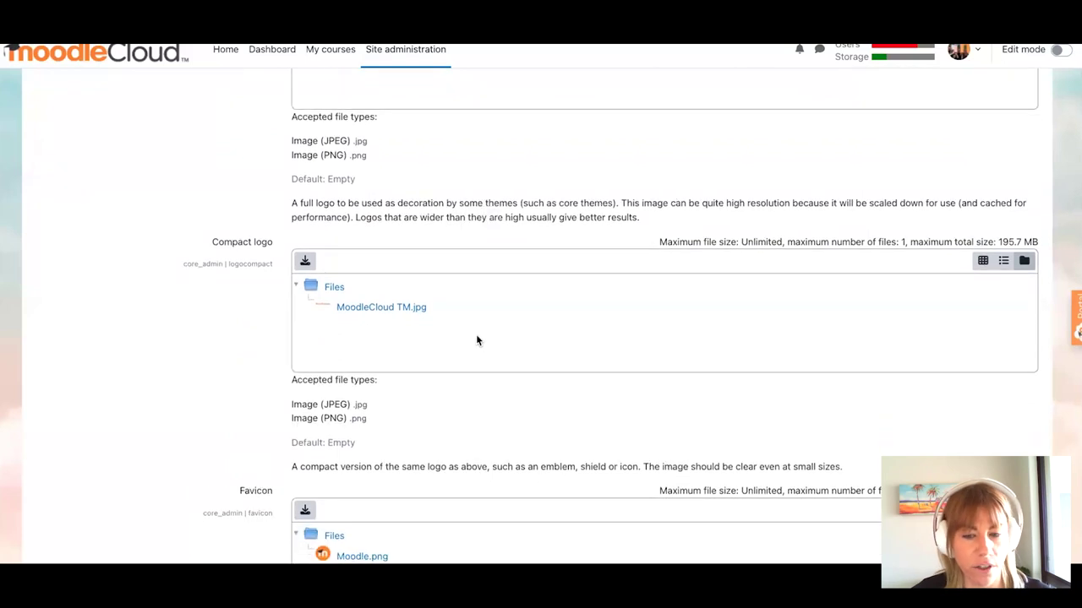
left_click(368, 309)
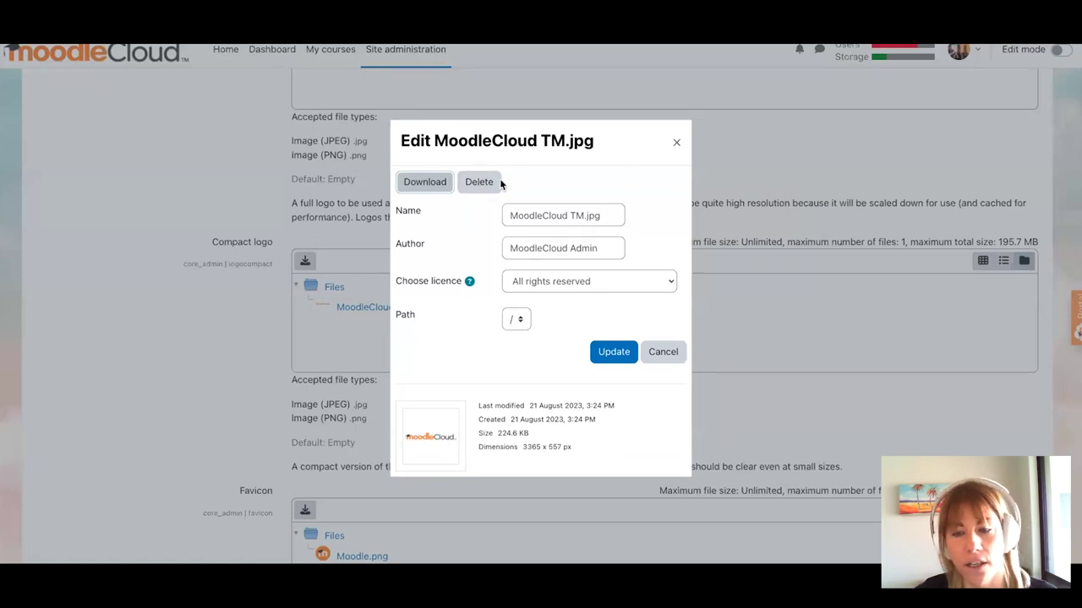
left_click(660, 351)
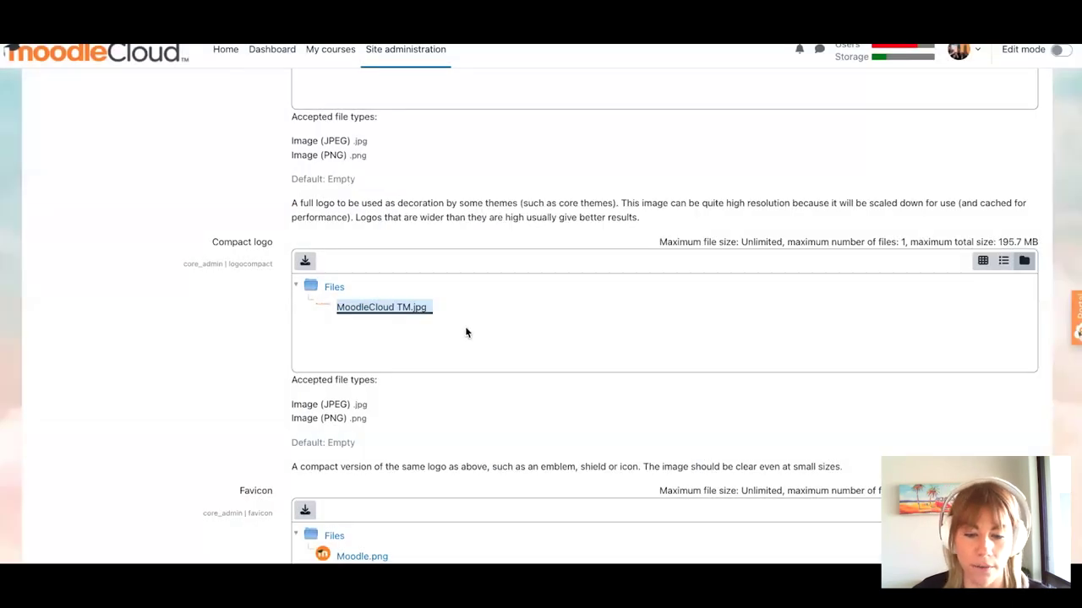
scroll(465, 331, "down", 3)
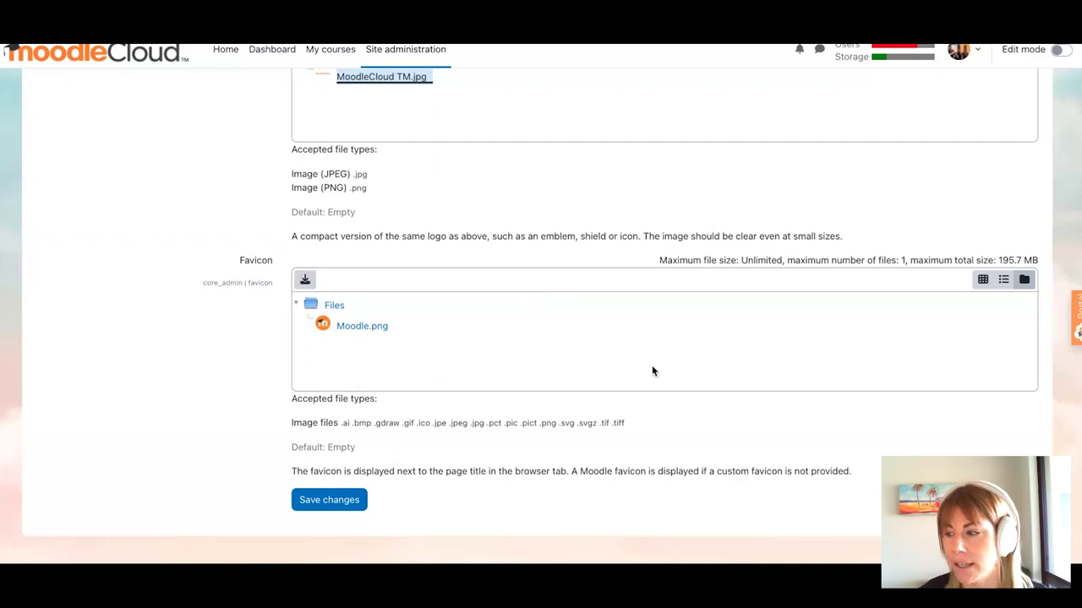
left_click(338, 501)
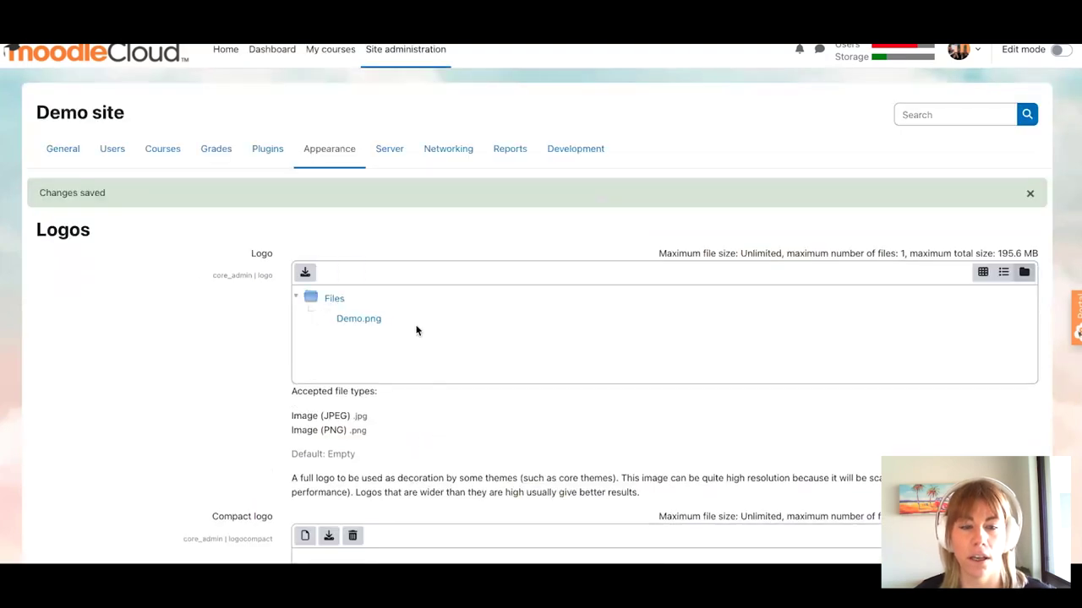
- Delete the MoodleCloud TM.jpg compact logo file
scroll(411, 319, "down", 3)
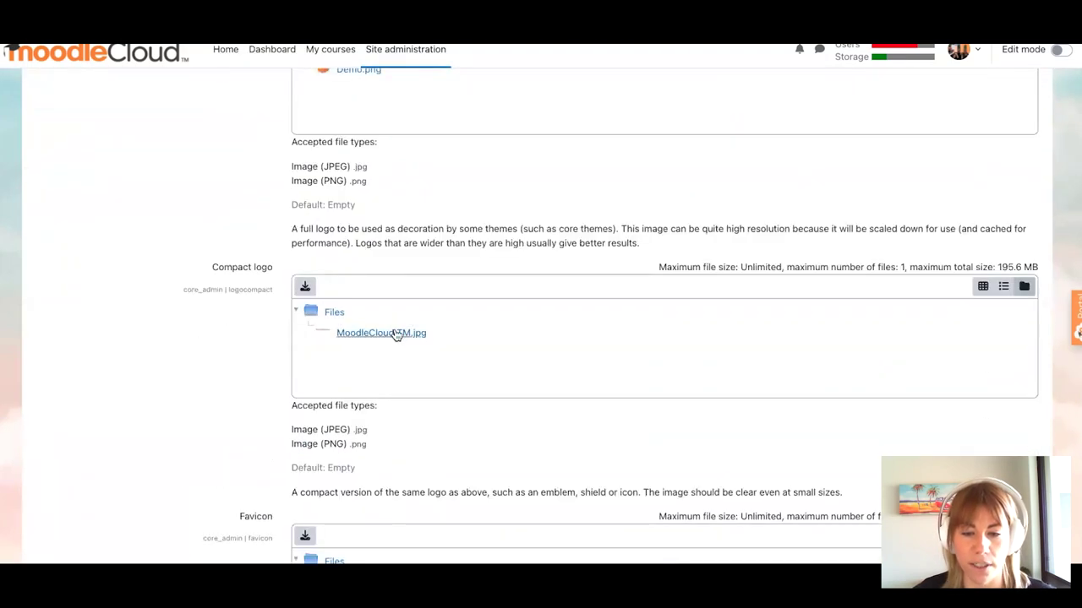
left_click(397, 335)
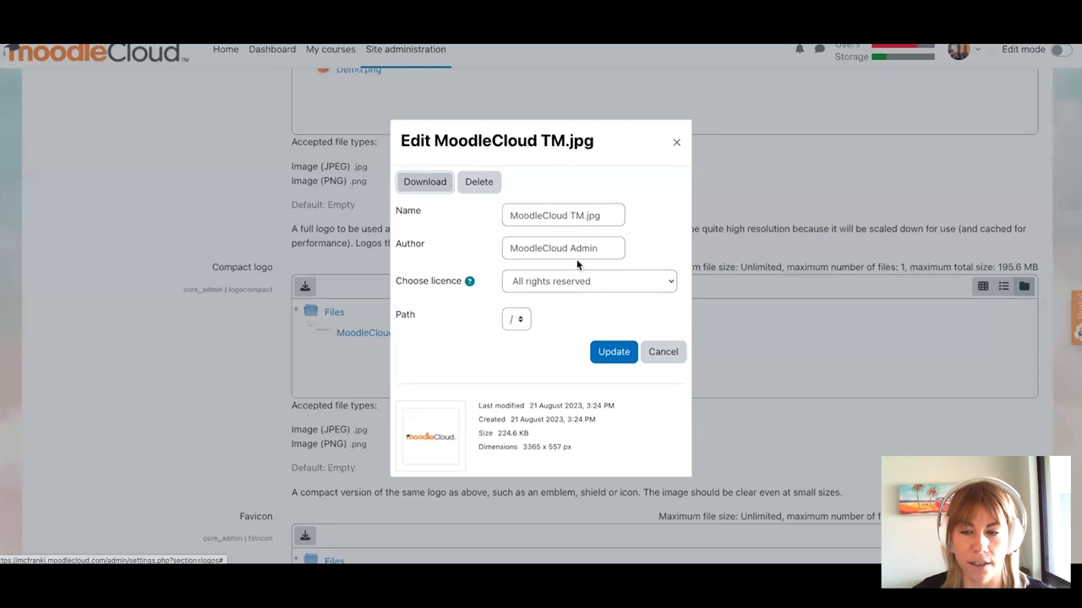
left_click(478, 183)
left_click(518, 332)
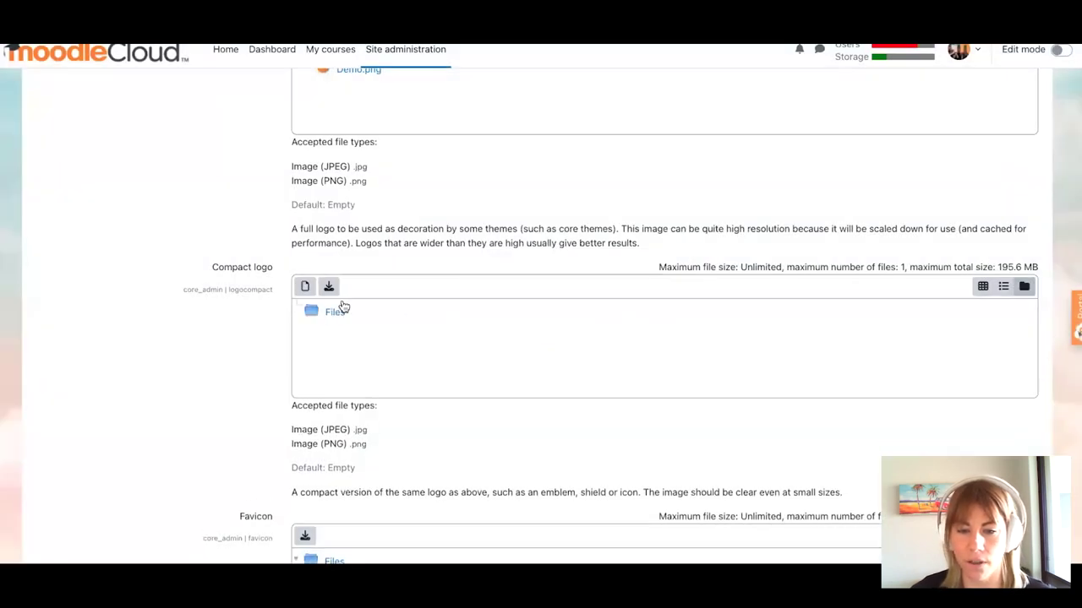
- Upload Demo thumbnail.png as the compact logo named Demo.png and save the logo settings
left_click(305, 288)
left_click(473, 253)
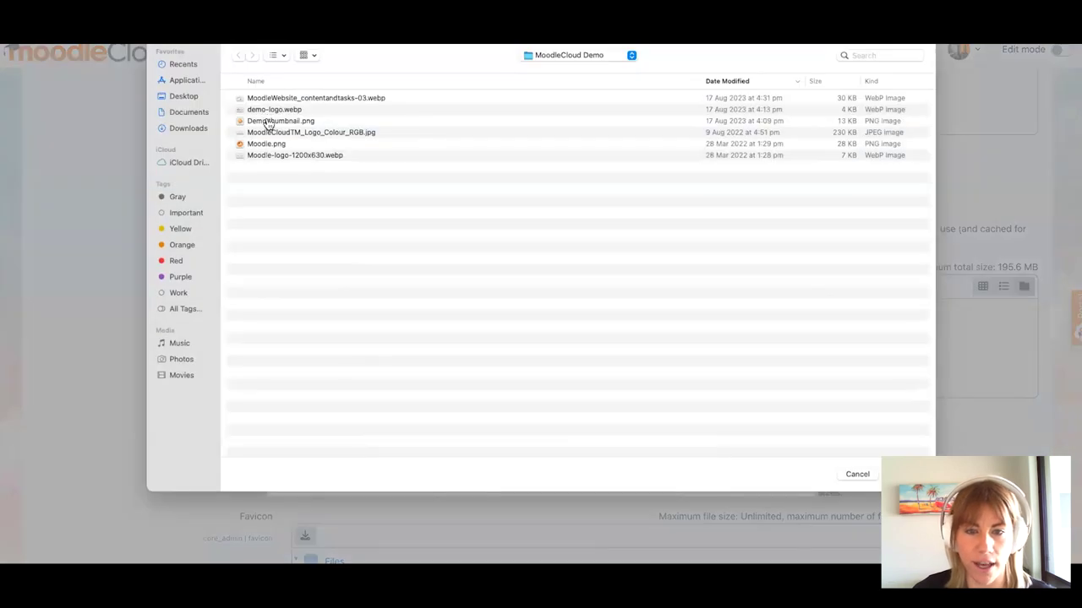
left_click(267, 121)
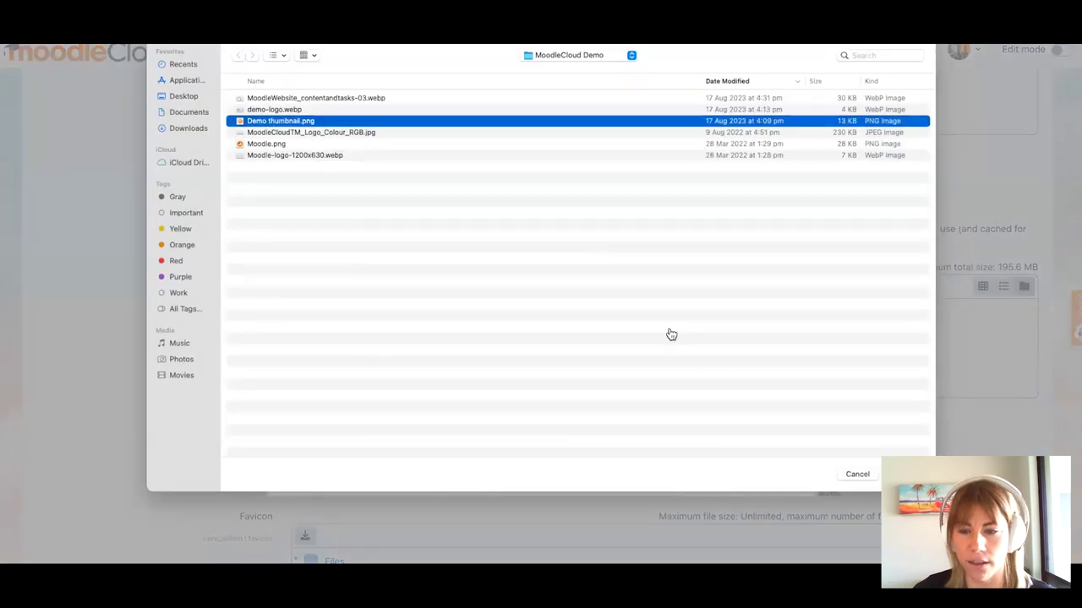
key("Return")
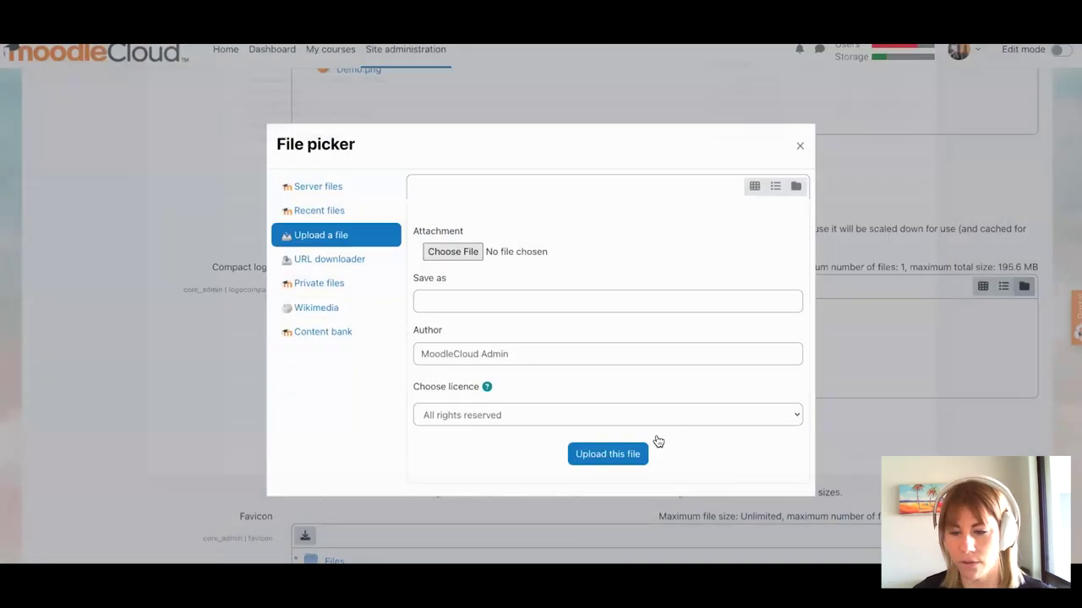
left_click(448, 291)
type("Demo")
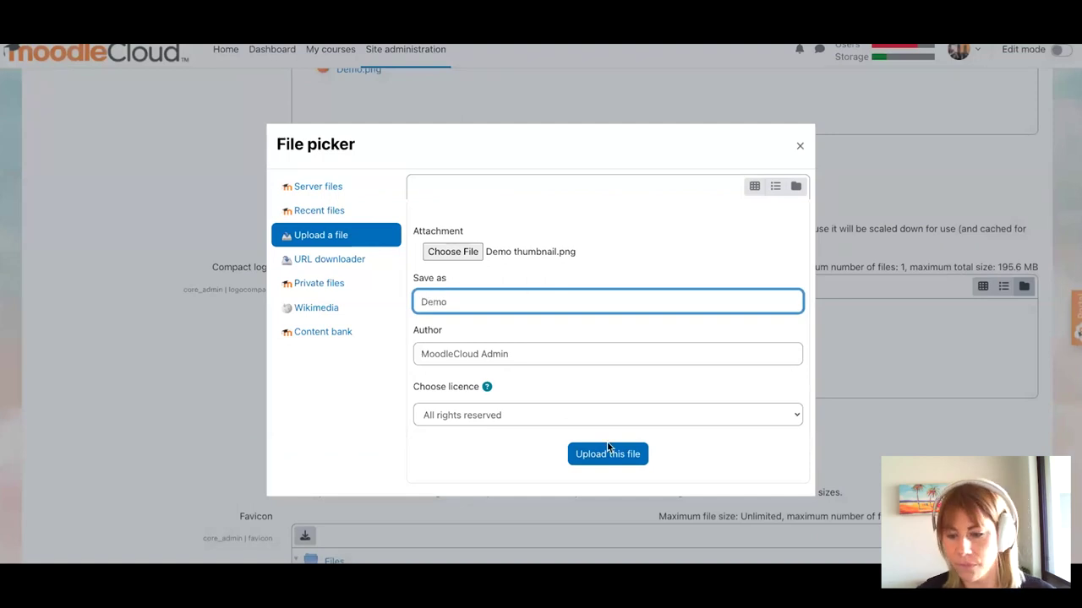
left_click(606, 450)
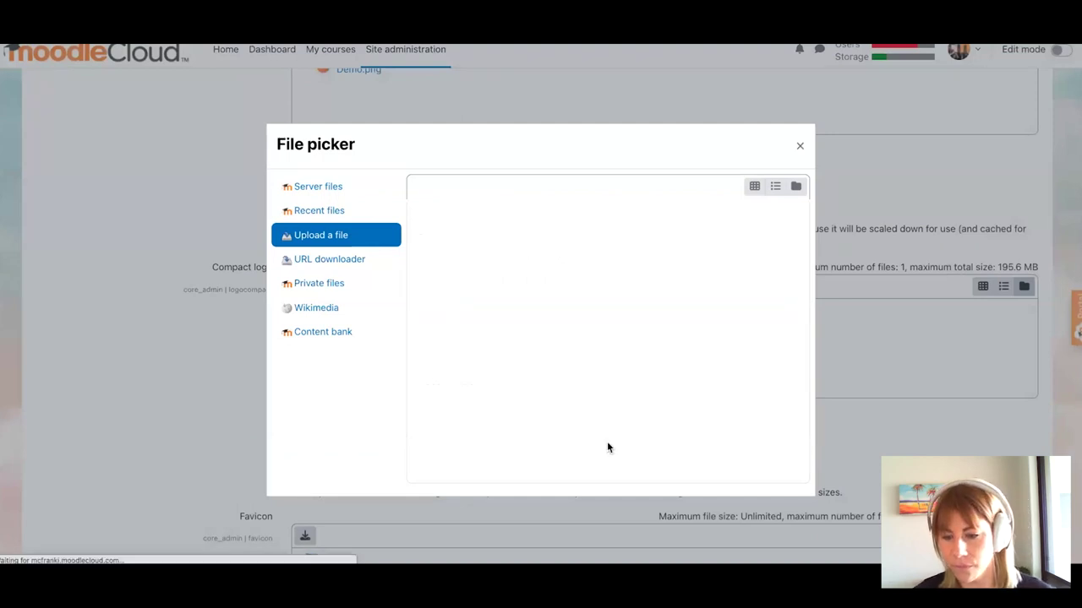
scroll(606, 448, "down", 2)
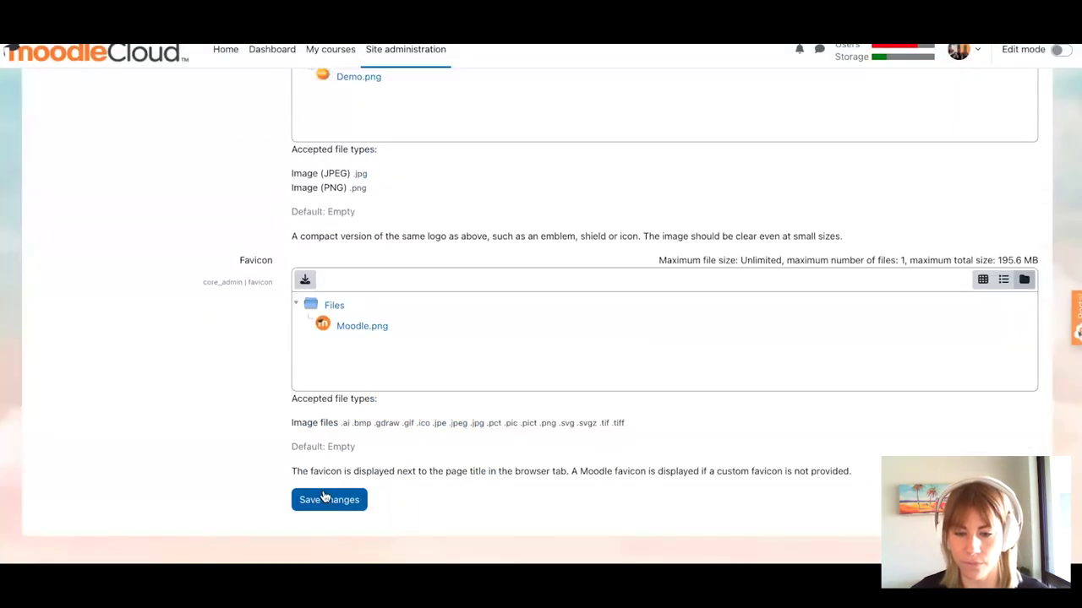
left_click(346, 500)
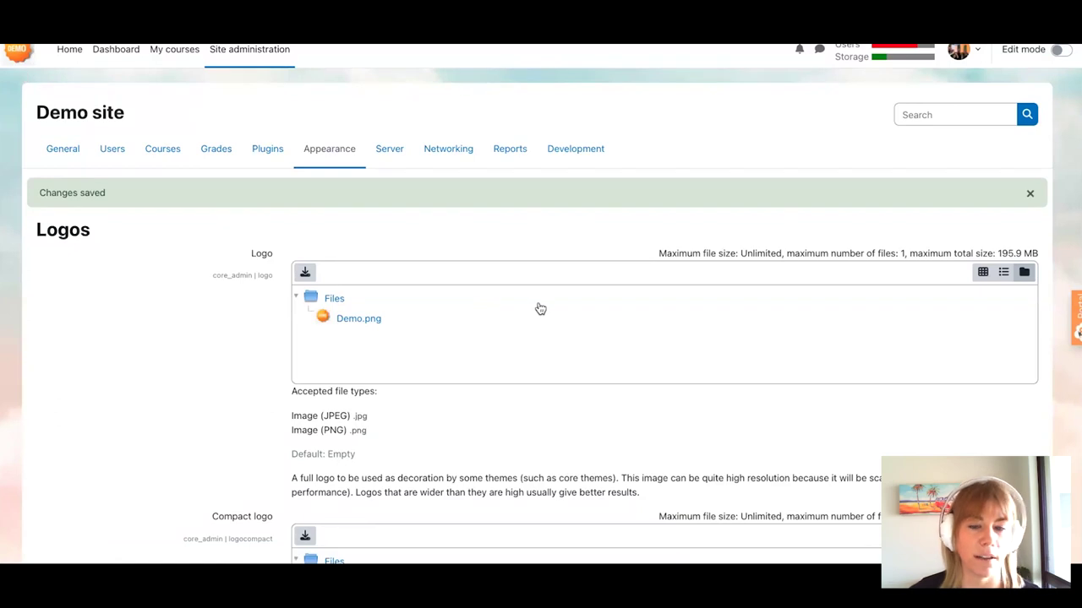
left_click(329, 152)
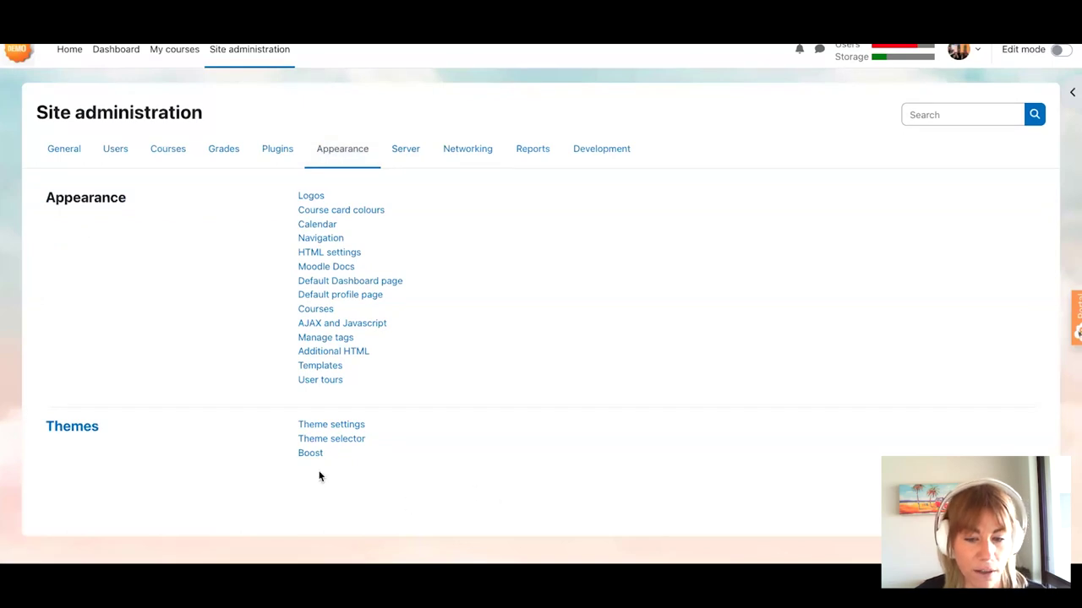
- Open the Boost theme settings and review the Clouds.avif background images and Brand colour field
left_click(310, 454)
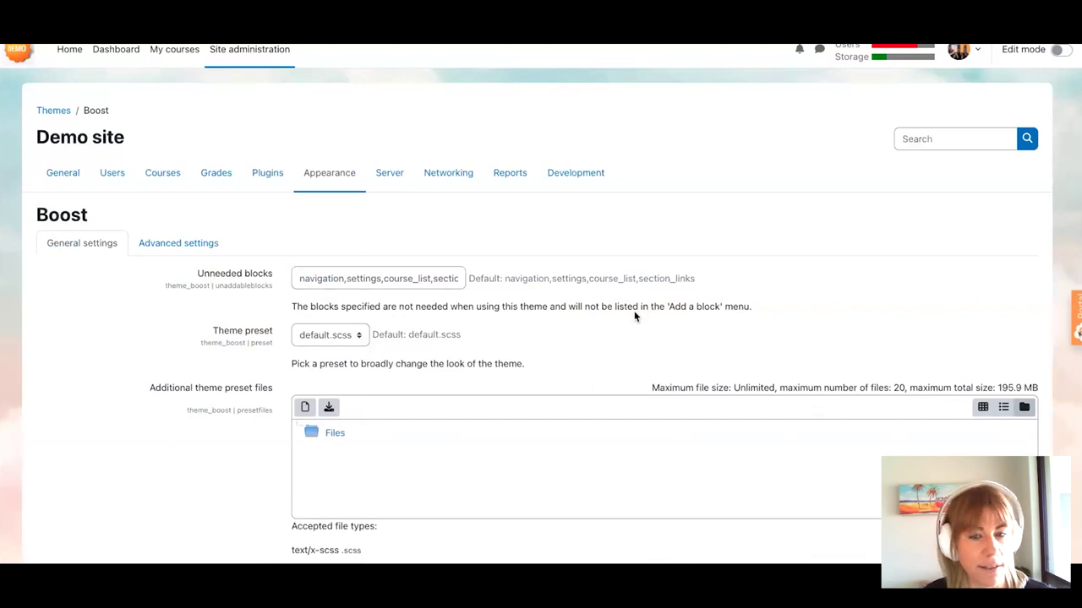
scroll(636, 317, "down", 5)
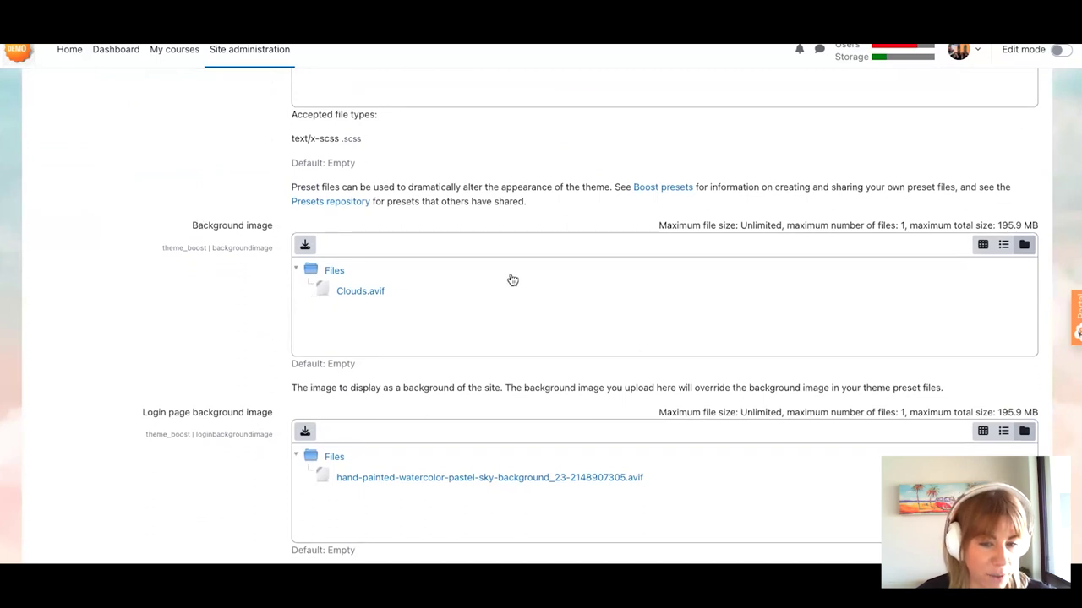
scroll(427, 317, "down", 2)
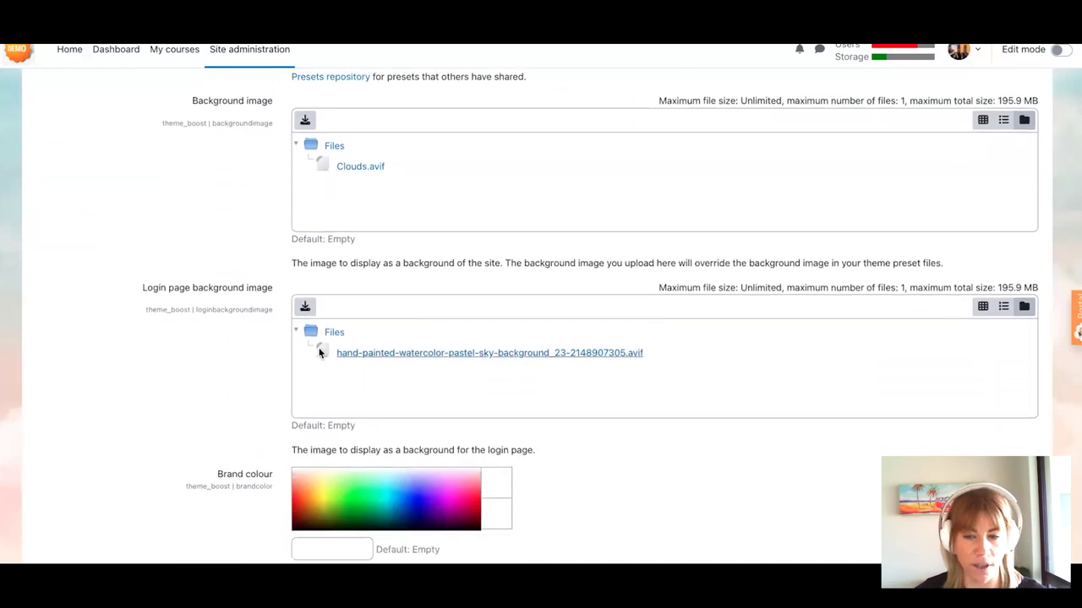
scroll(645, 364, "down", 1)
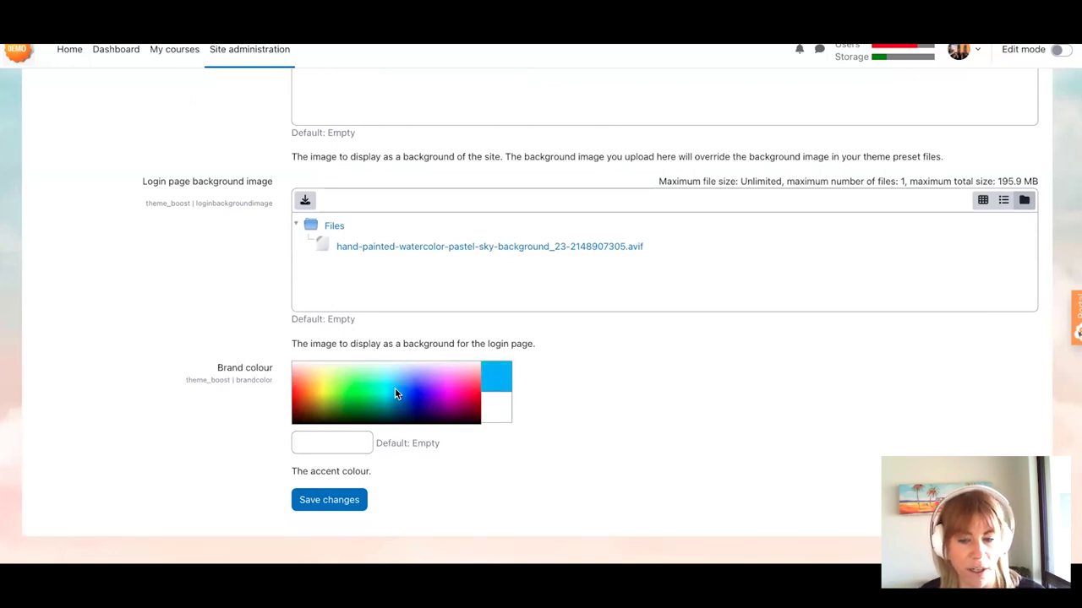
left_click(323, 444)
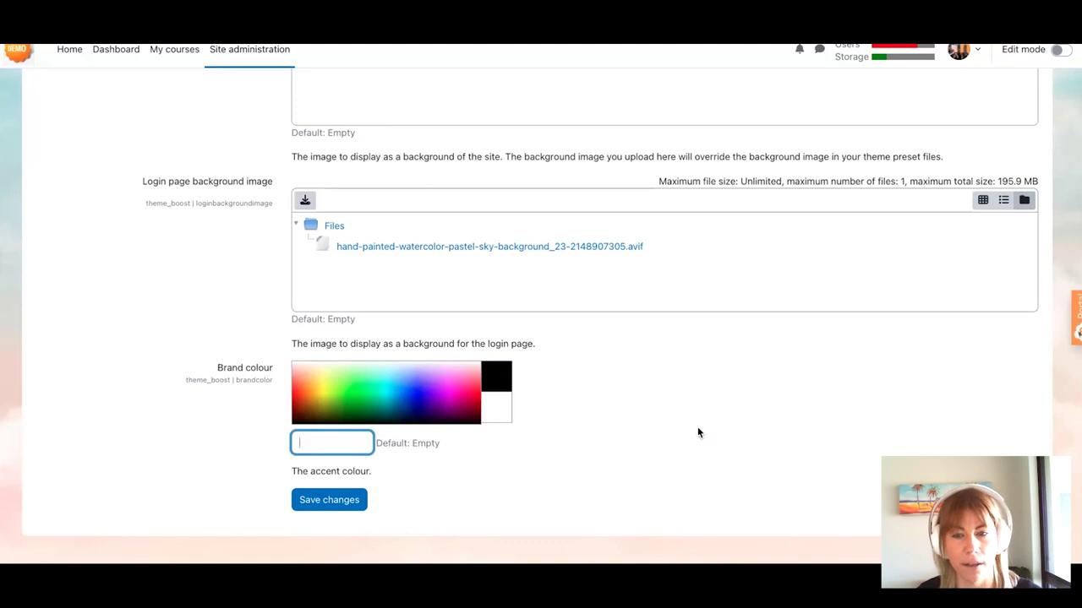
scroll(697, 431, "up", 4)
scroll(697, 433, "down", 4)
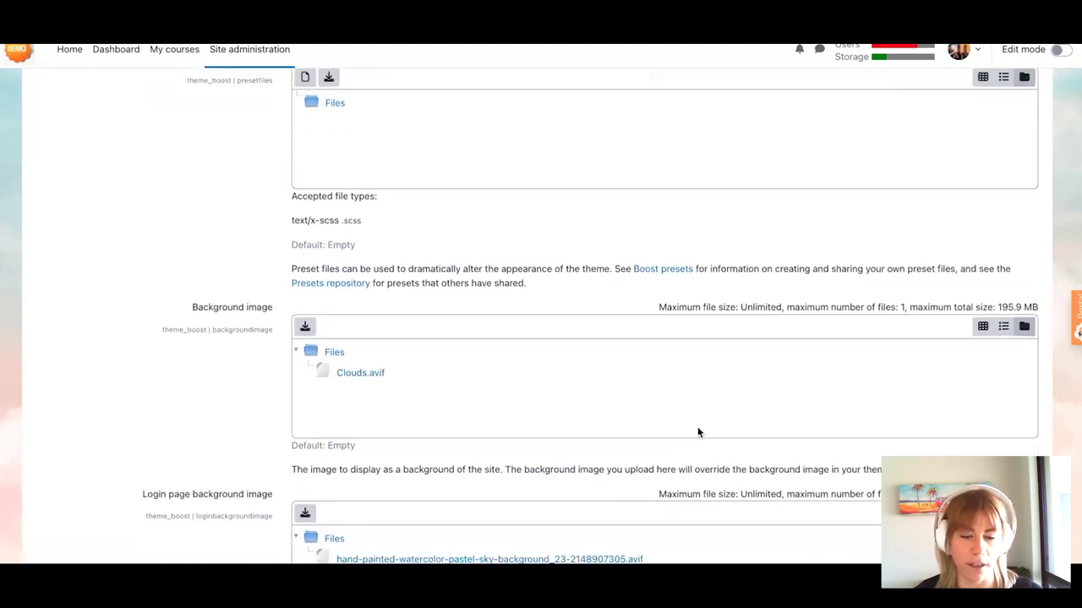
scroll(579, 287, "up", 15)
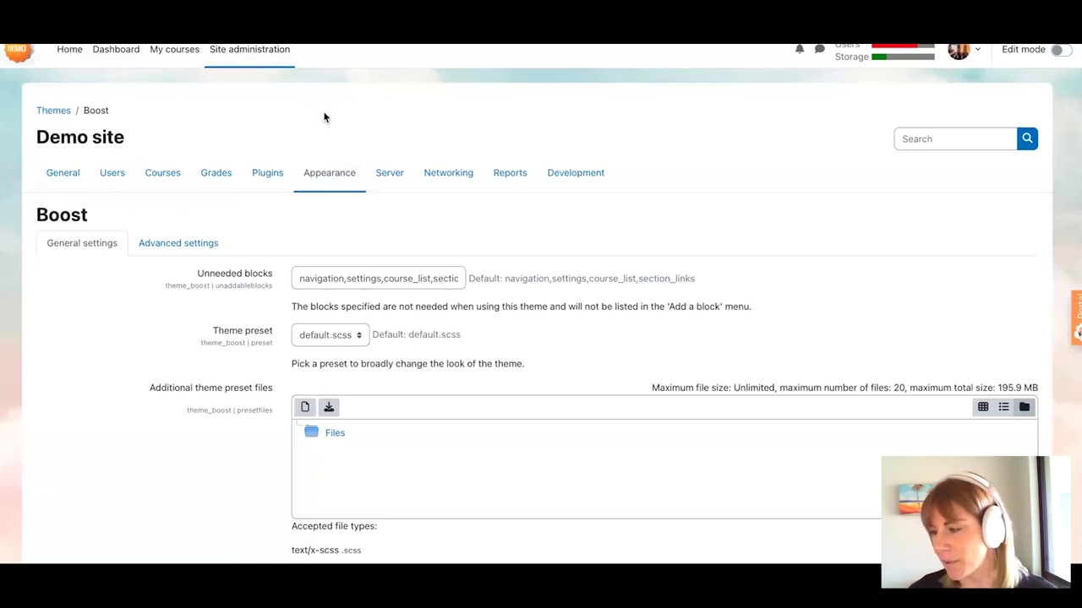
- In Site home settings, replace 'Demo site' with full name MoodleCloud and short name MC
left_click(72, 52)
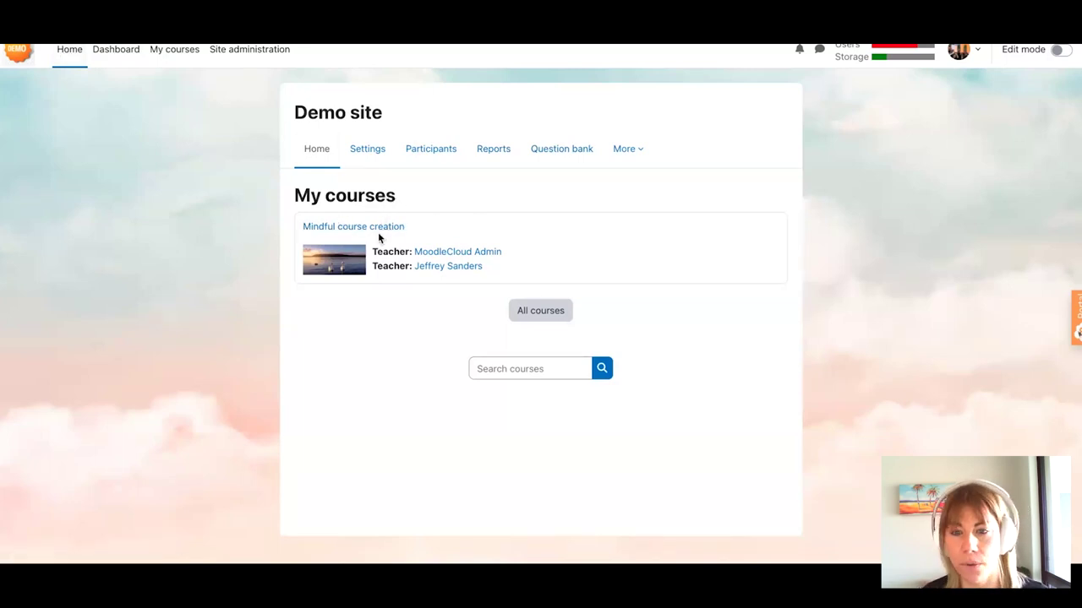
left_click(374, 151)
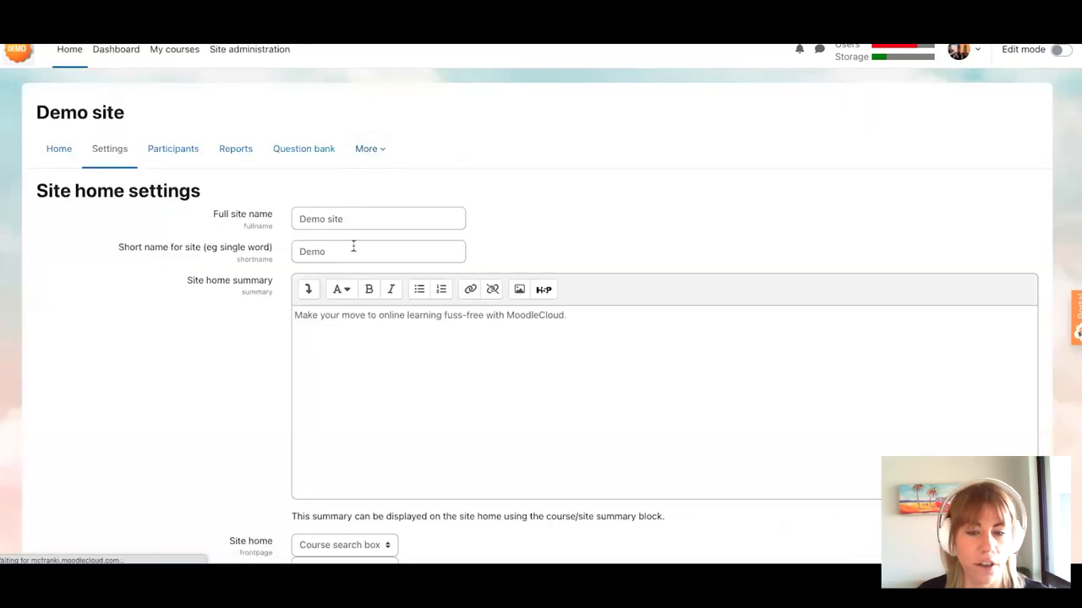
left_click_drag(382, 217, 284, 222)
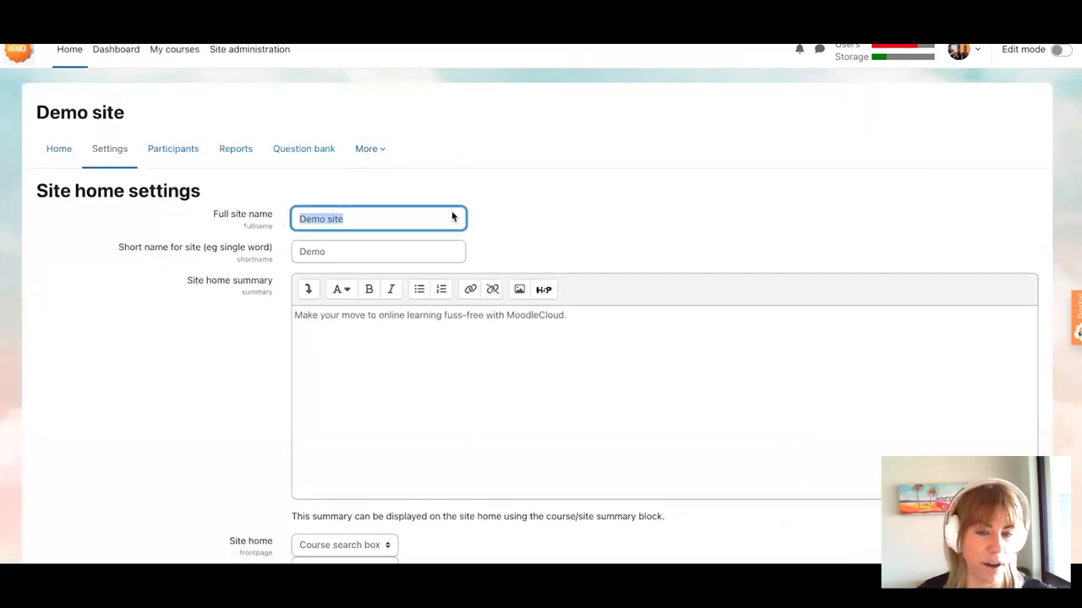
type("De")
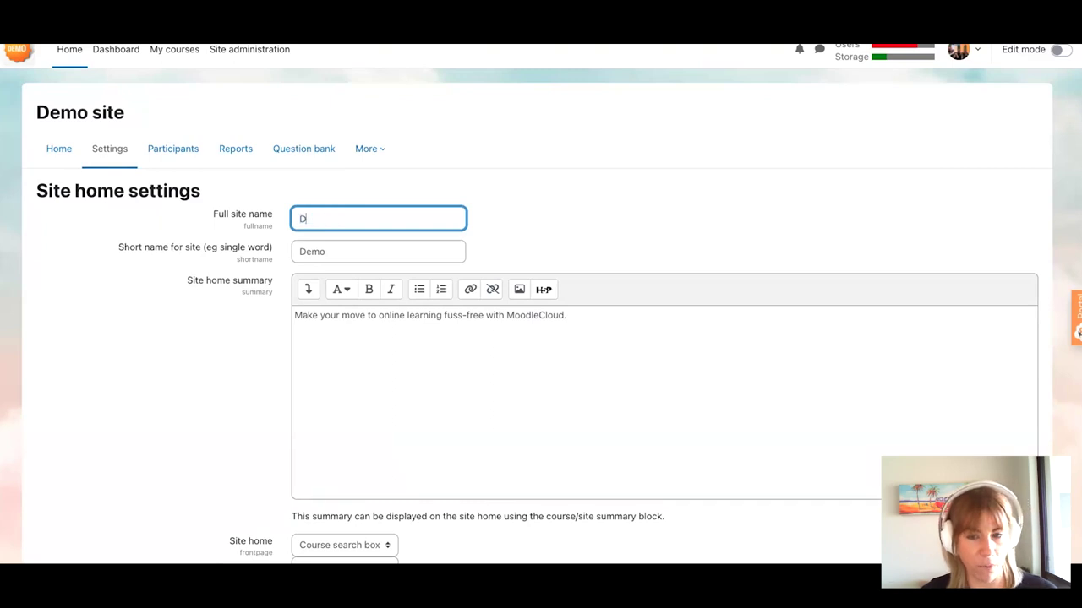
key("BackSpace")
type("Mo")
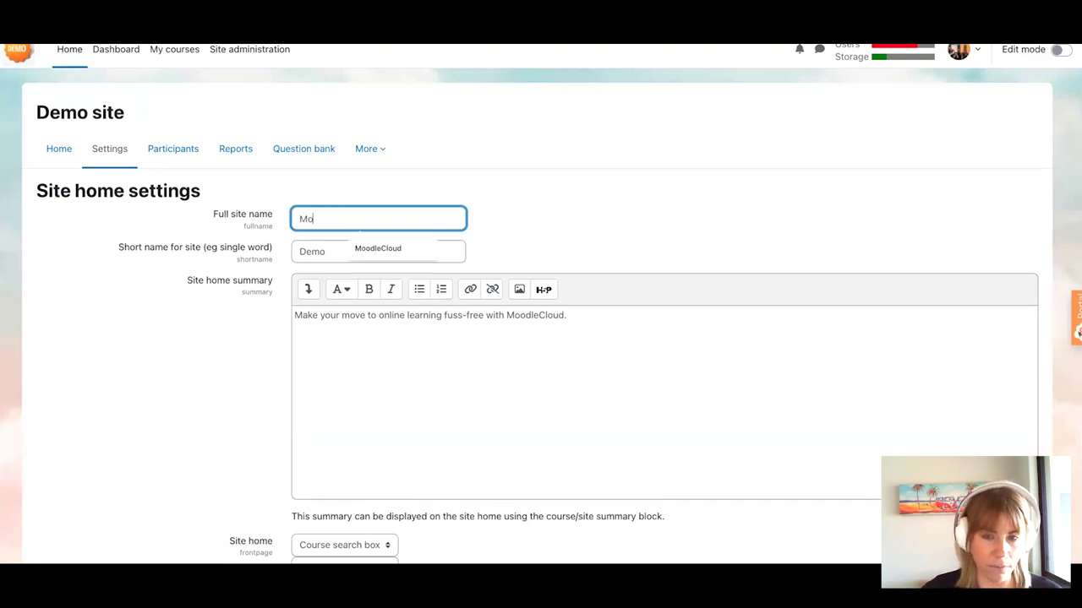
type("odleCloud")
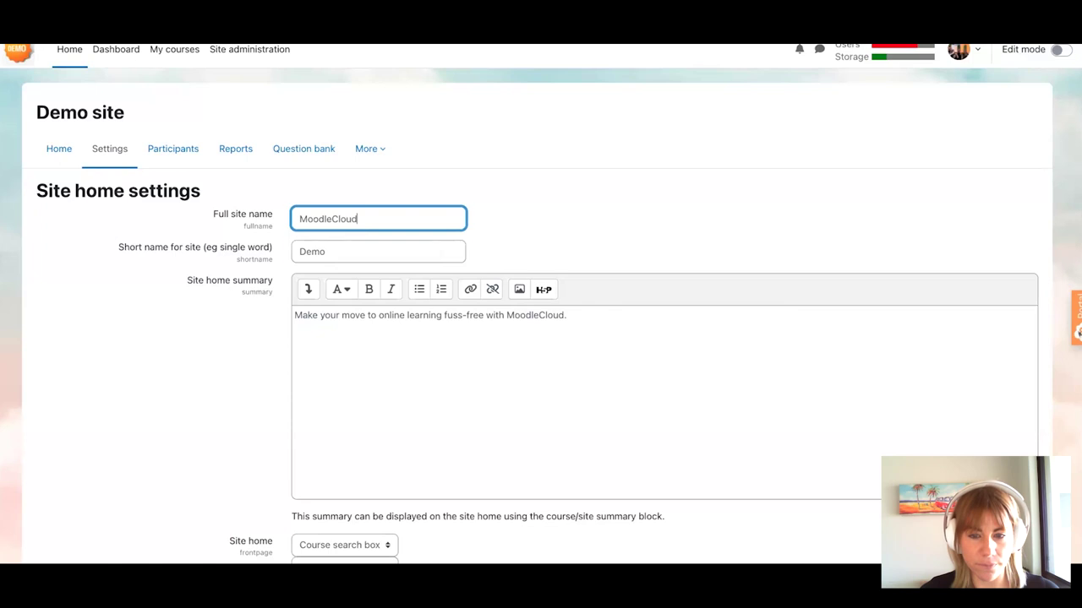
key("Tab")
type("M")
type("C")
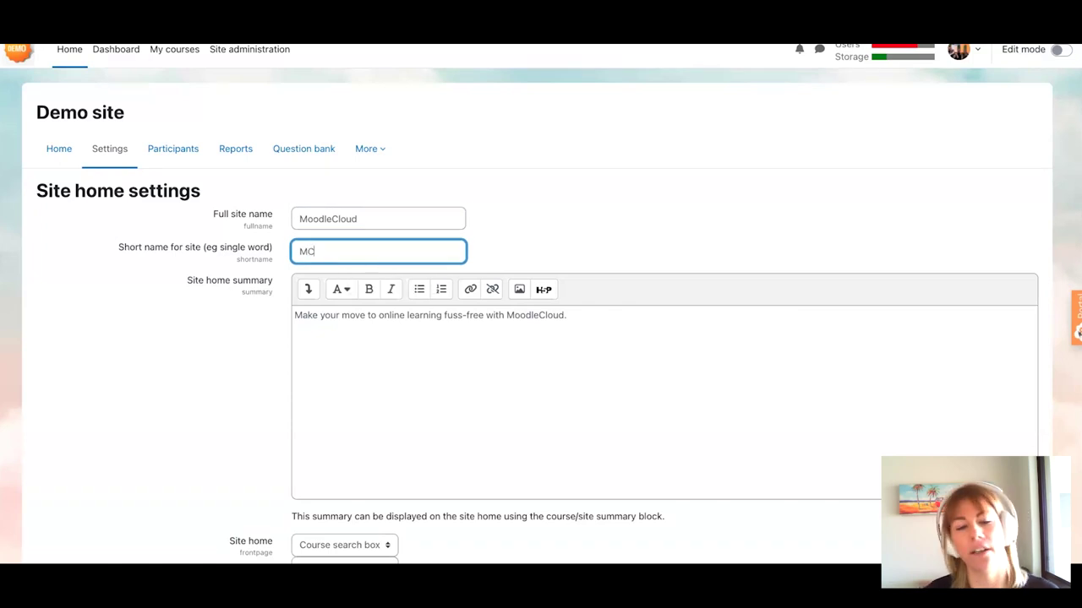
key("Tab")
- Keep the logged-in site home items as Enrolled courses, Course search box and None, with category depth 2
scroll(425, 364, "down", 5)
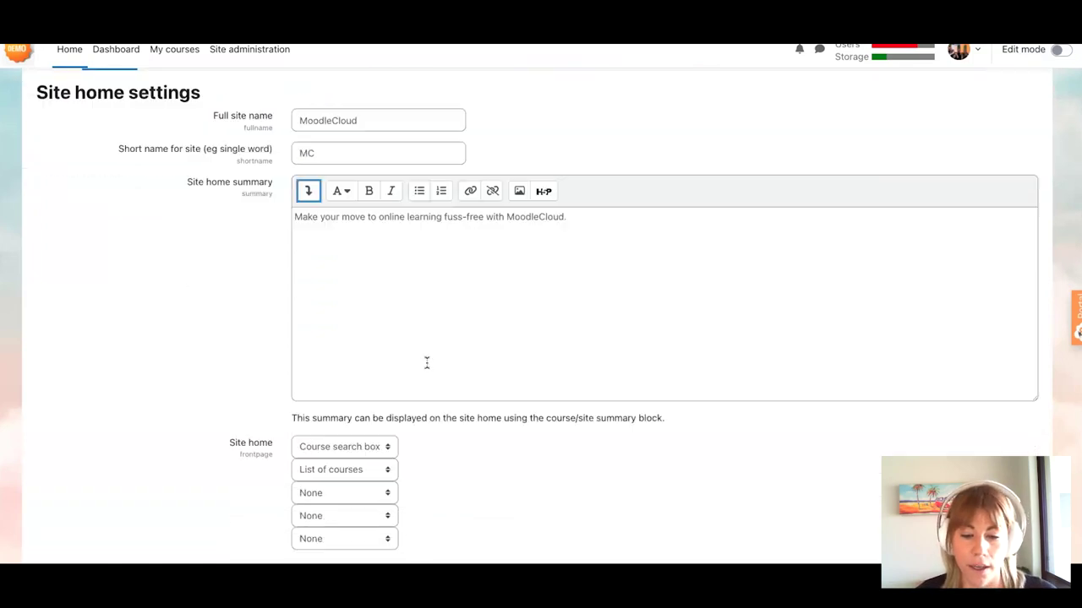
scroll(409, 222, "up", 1)
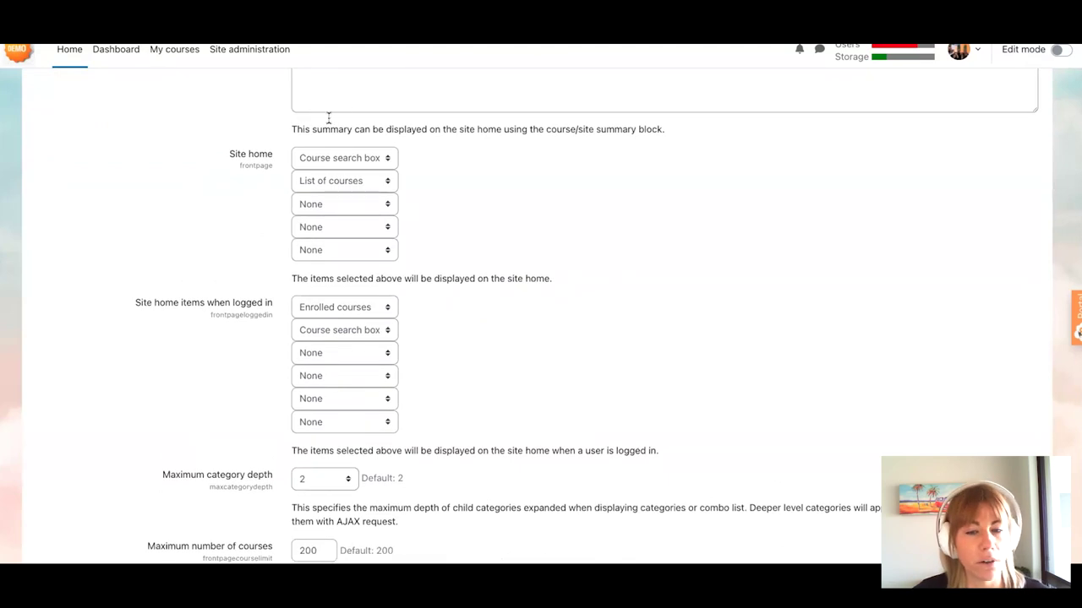
scroll(354, 161, "down", 1)
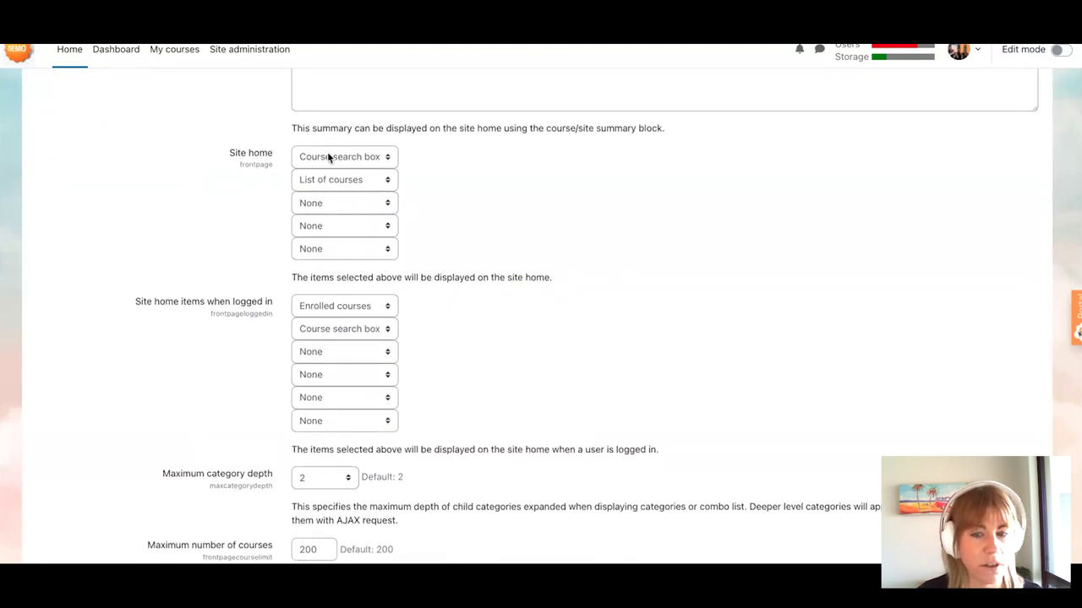
left_click_drag(207, 311, 343, 311)
left_click(344, 310)
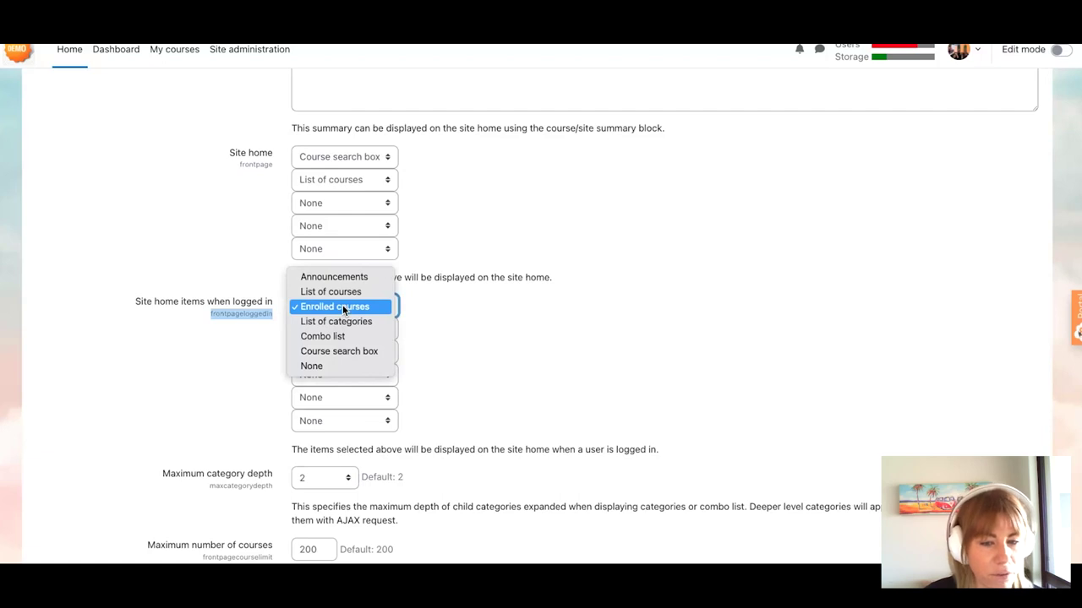
left_click(355, 306)
left_click(363, 328)
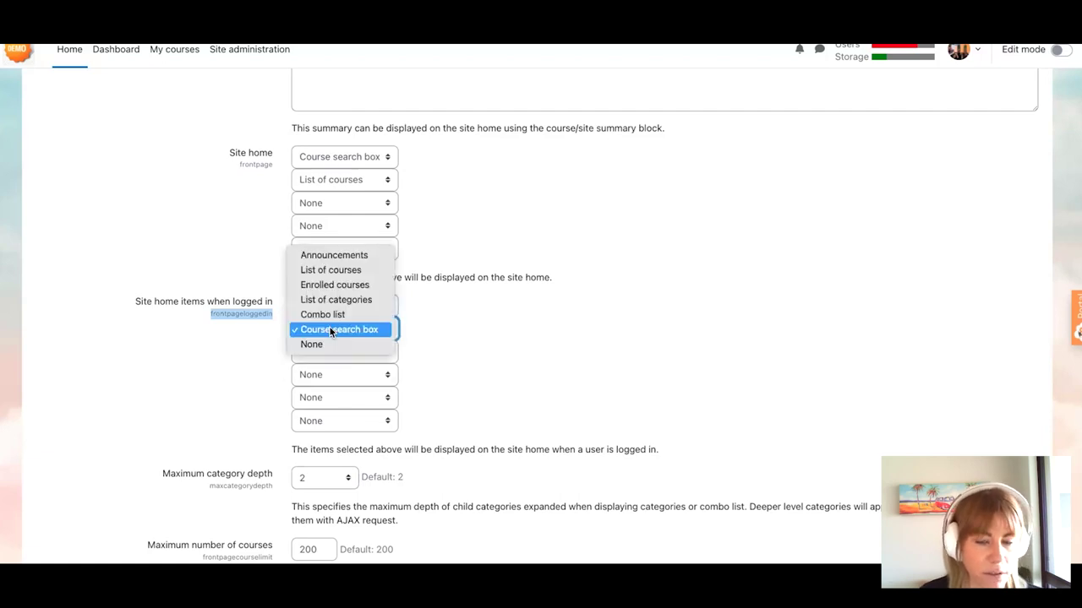
left_click(519, 327)
left_click(355, 350)
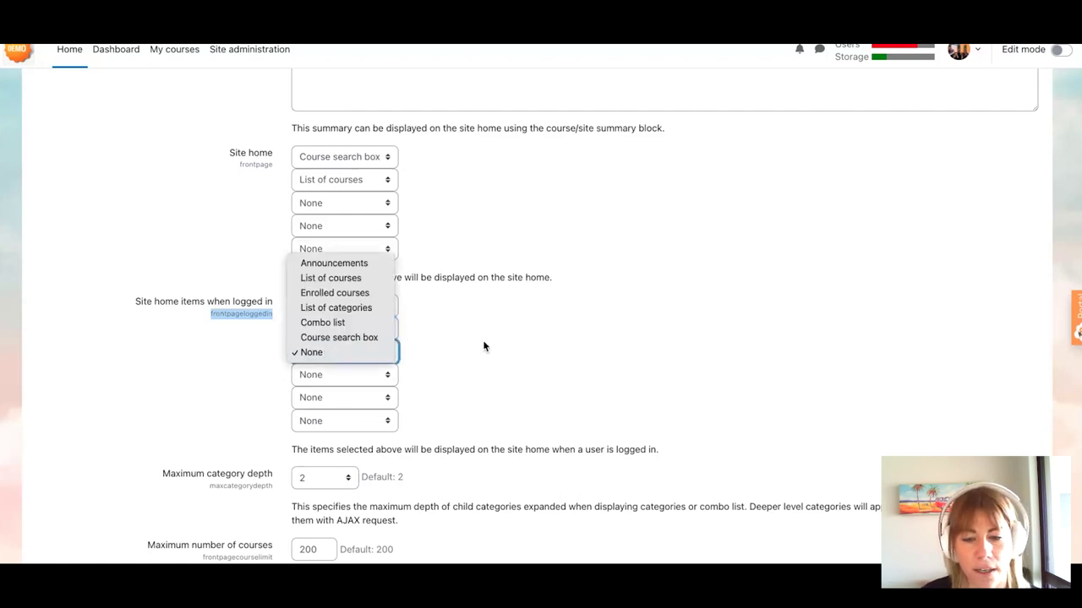
left_click(354, 460)
left_click(329, 482)
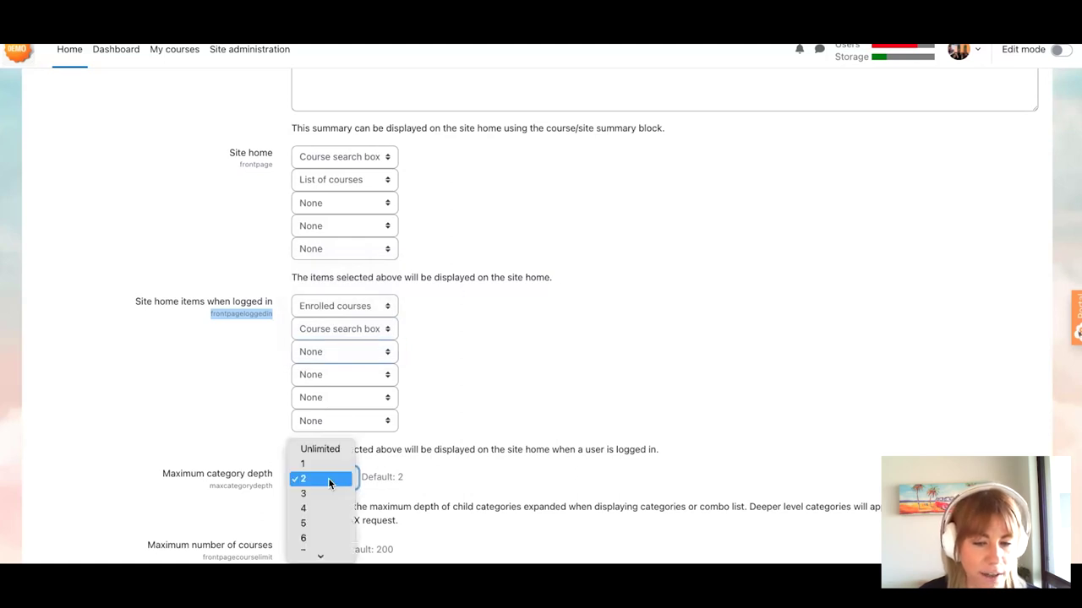
left_click(455, 468)
- Keep Course search box as the first site home item and Guest as the default role
scroll(436, 226, "up", 1)
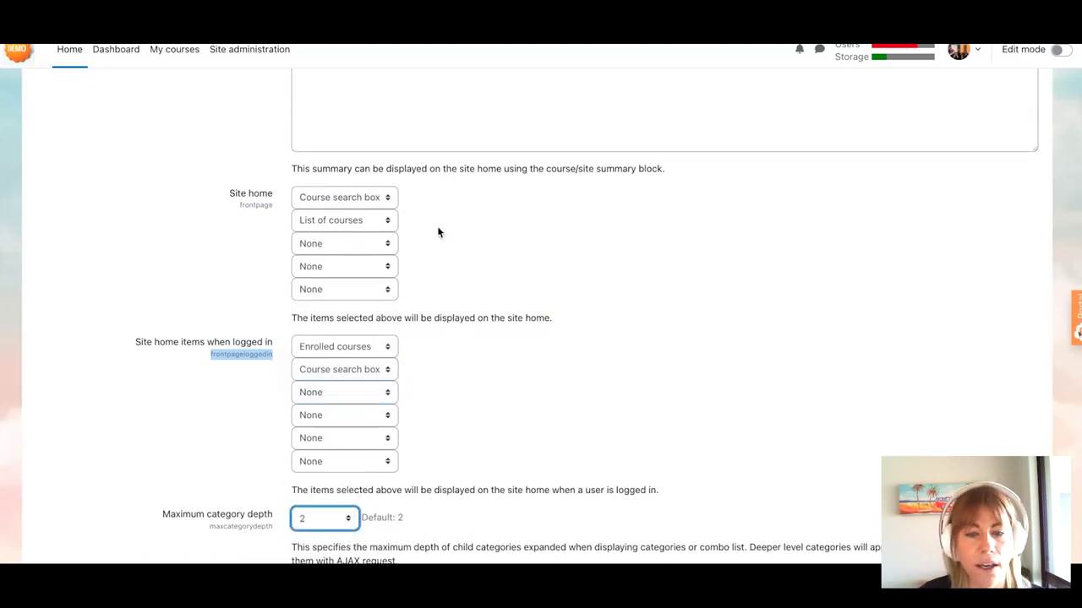
left_click_drag(225, 201, 257, 204)
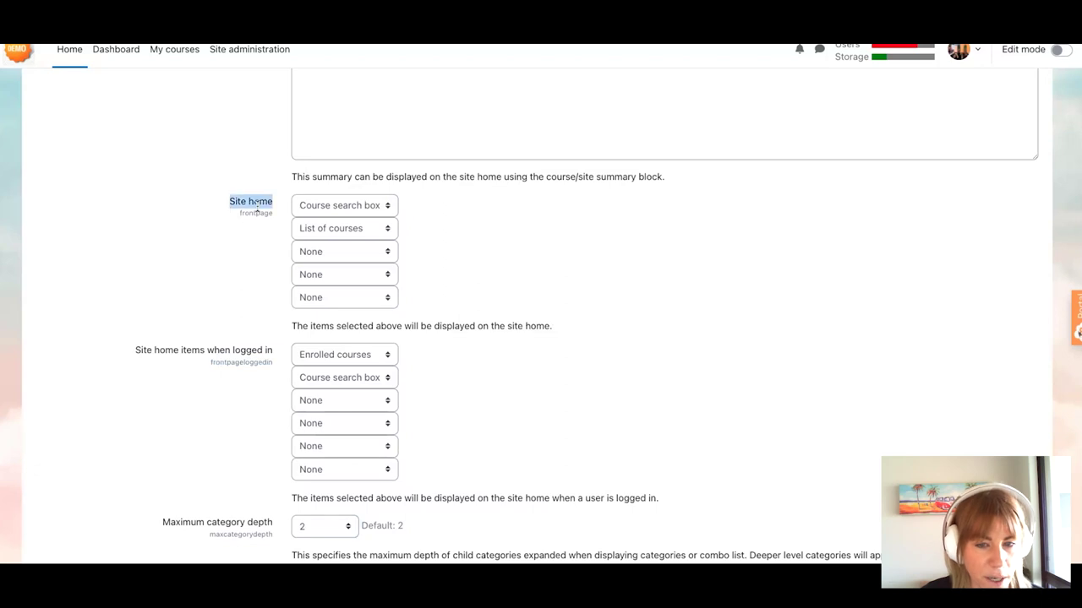
left_click(304, 214)
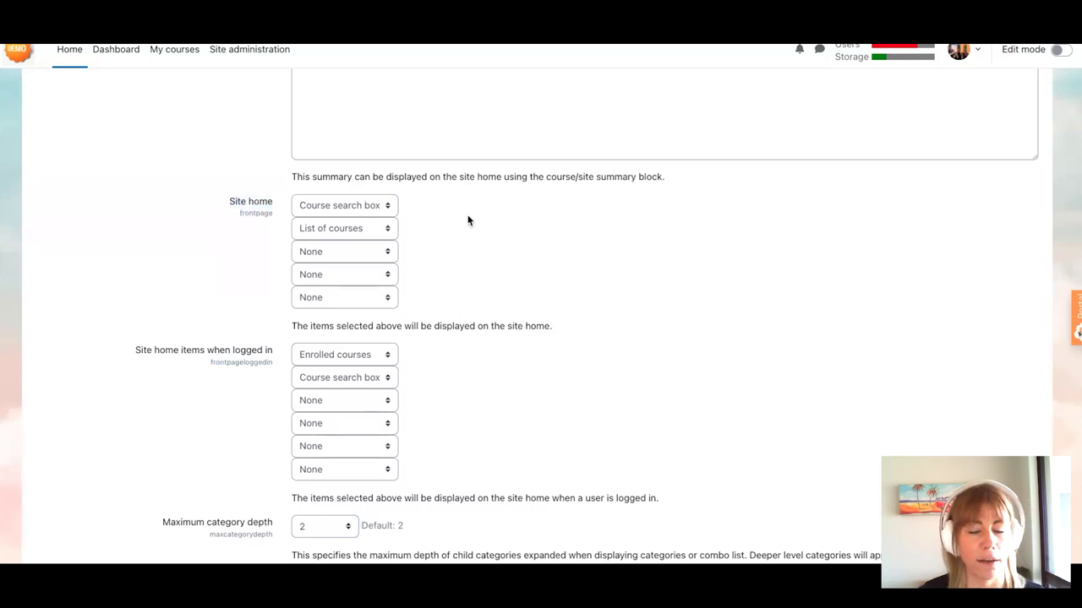
left_click(364, 207)
left_click(422, 218)
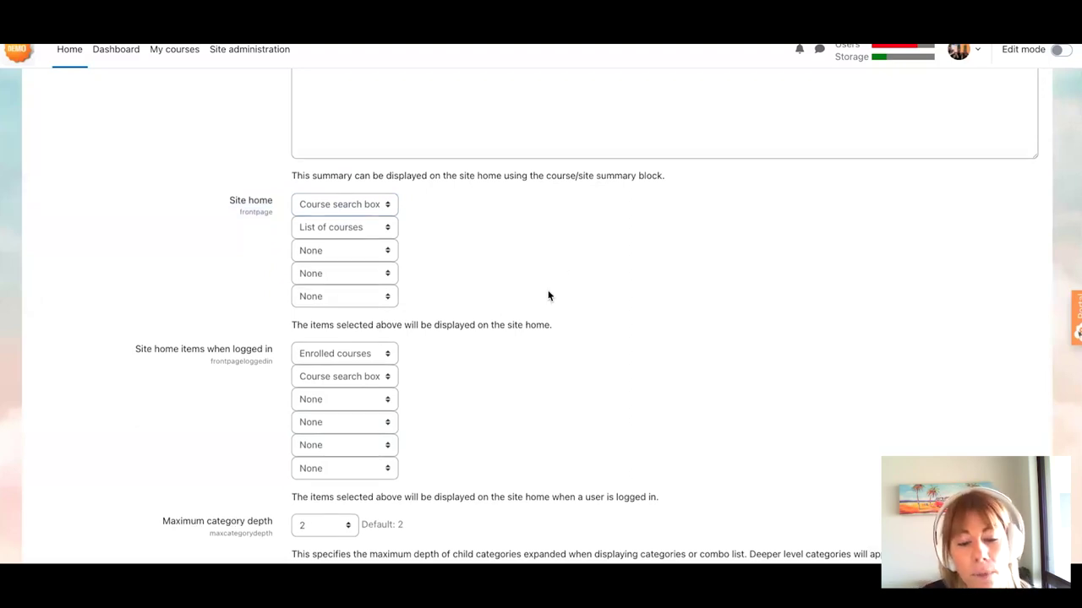
scroll(548, 296, "down", 4)
left_click(349, 470)
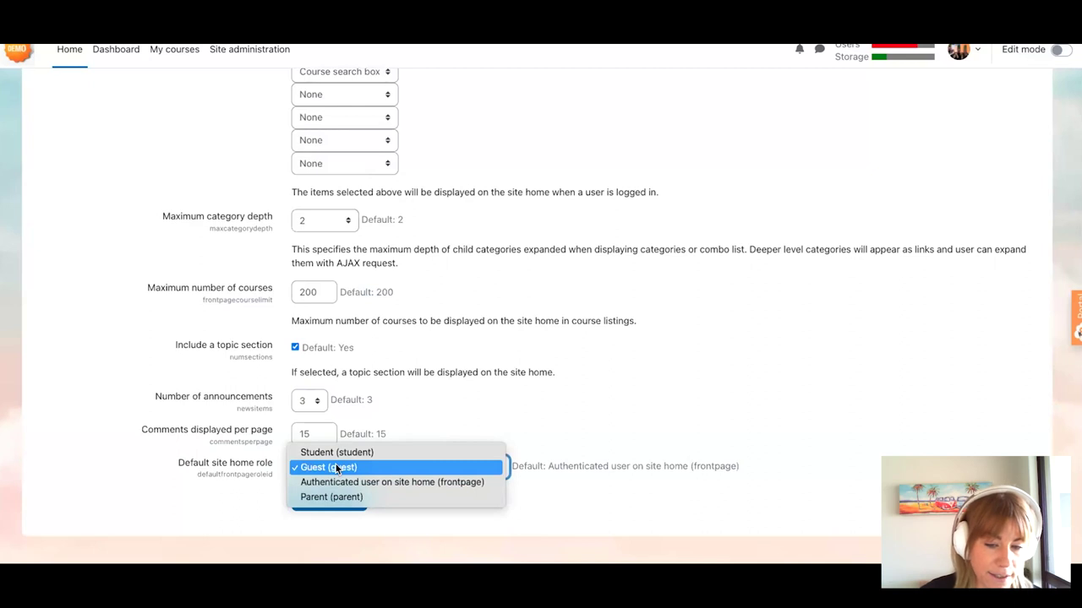
left_click(336, 469)
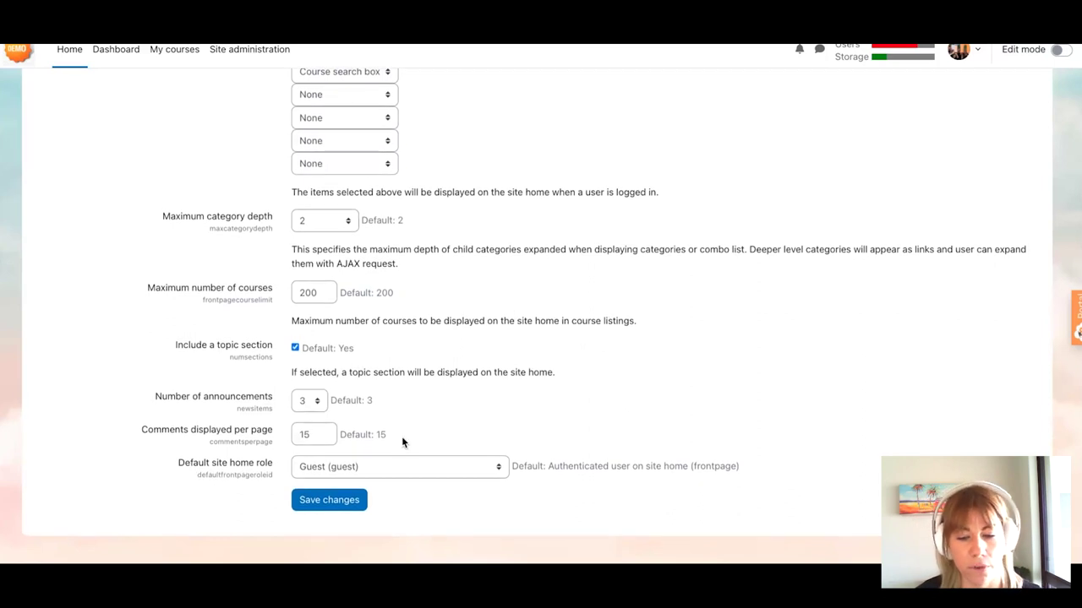
- Save the Site home settings with full name MoodleCloud and short name MC
scroll(384, 279, "up", 2)
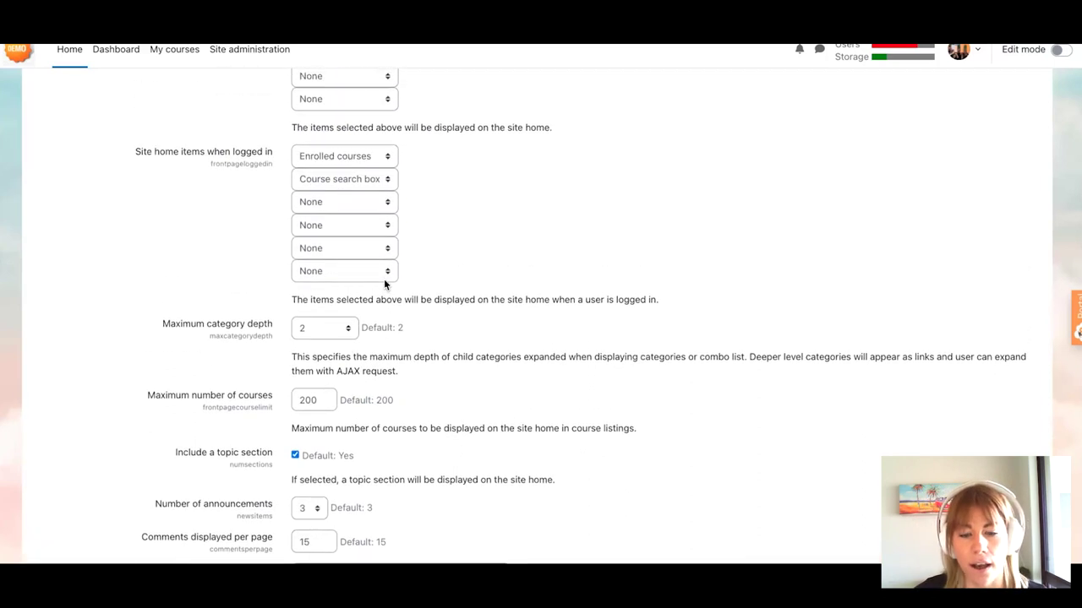
scroll(359, 513, "down", 2)
left_click(345, 500)
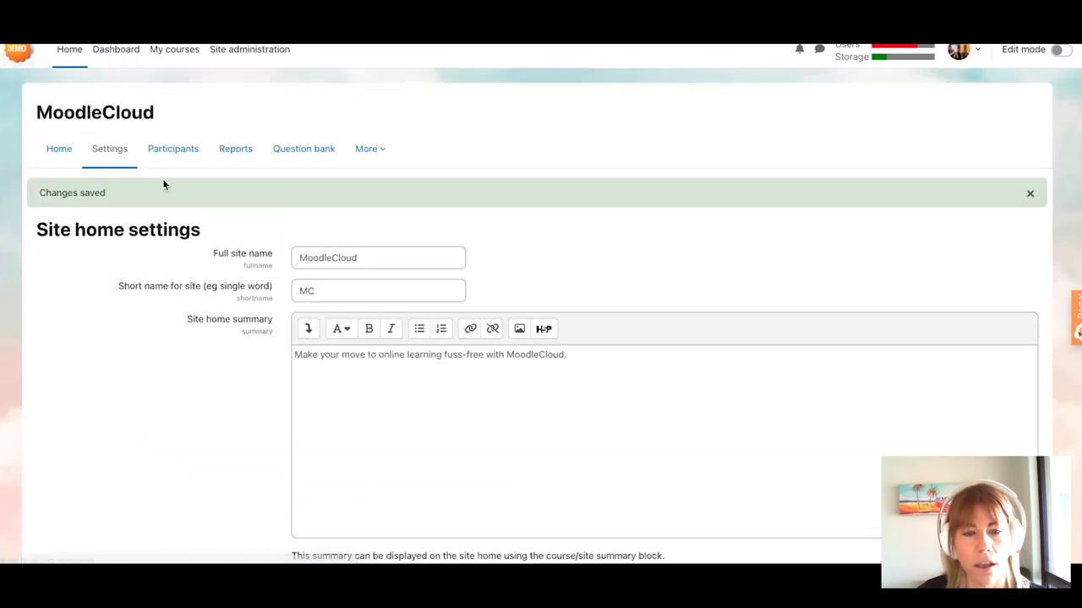
- From the MoodleCloud site home, open the Mindful course creation course under My courses
left_click(72, 148)
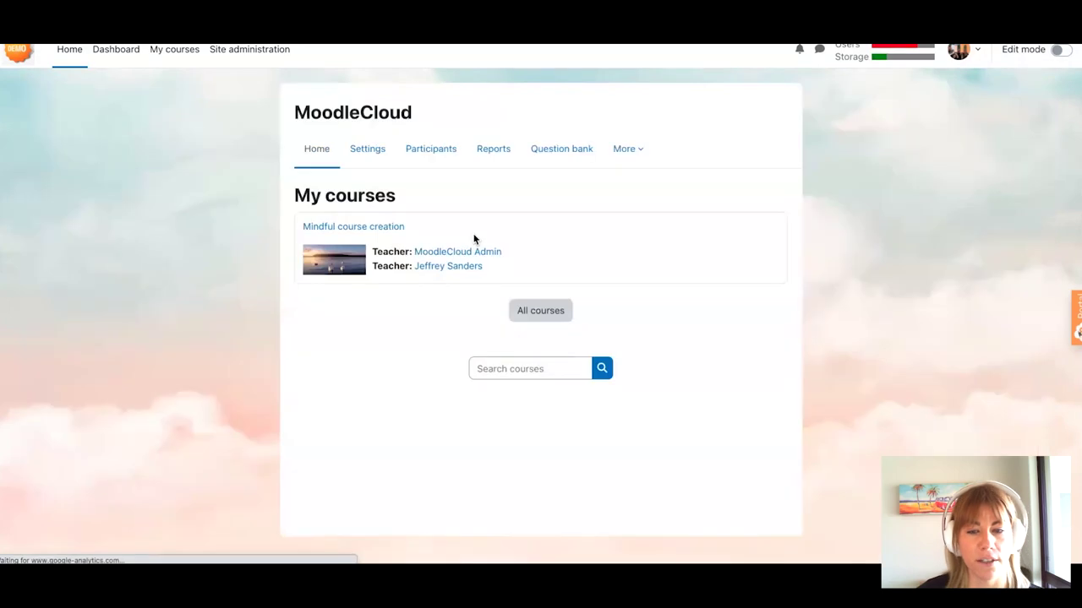
left_click_drag(295, 107, 415, 115)
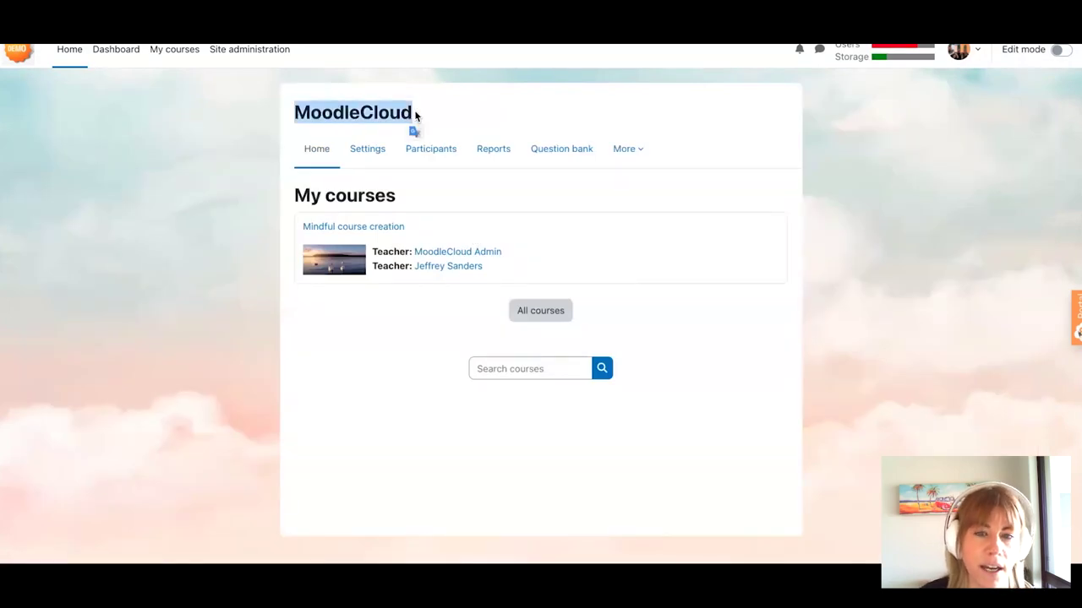
left_click(429, 122)
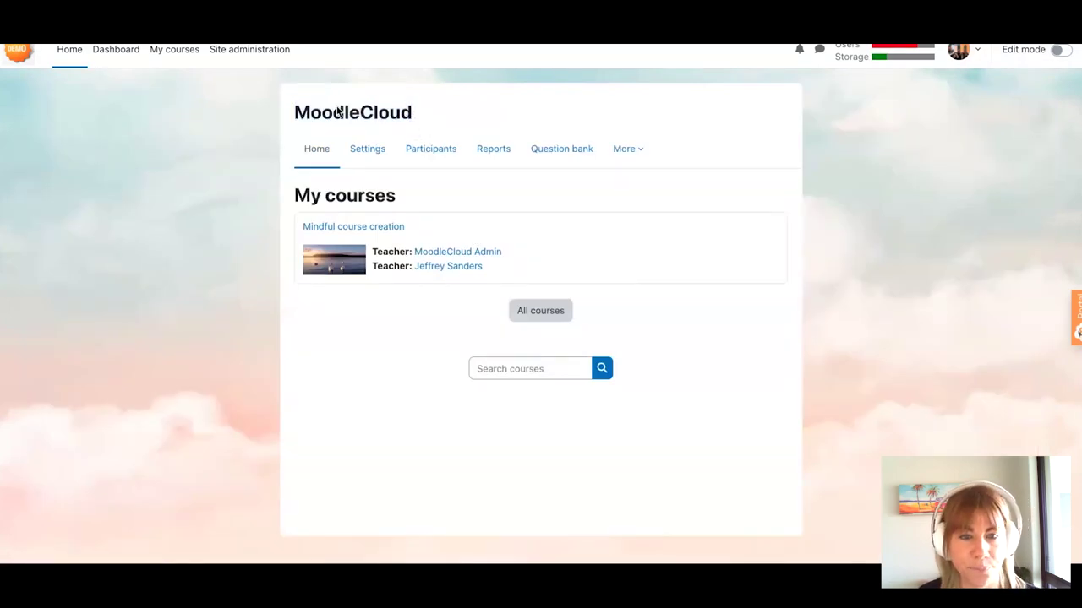
left_click(372, 228)
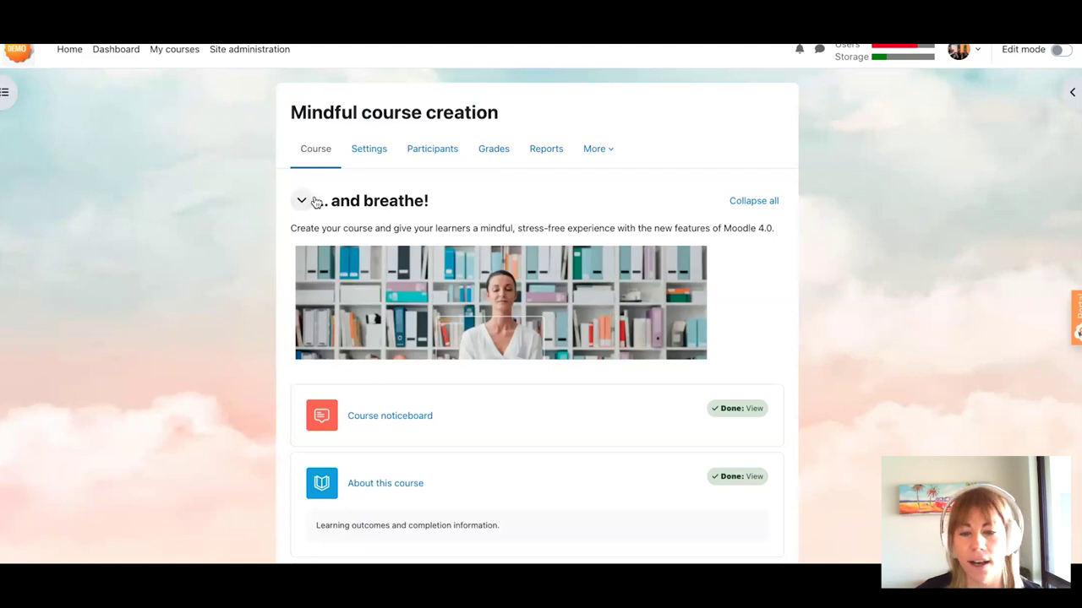
left_click(6, 92)
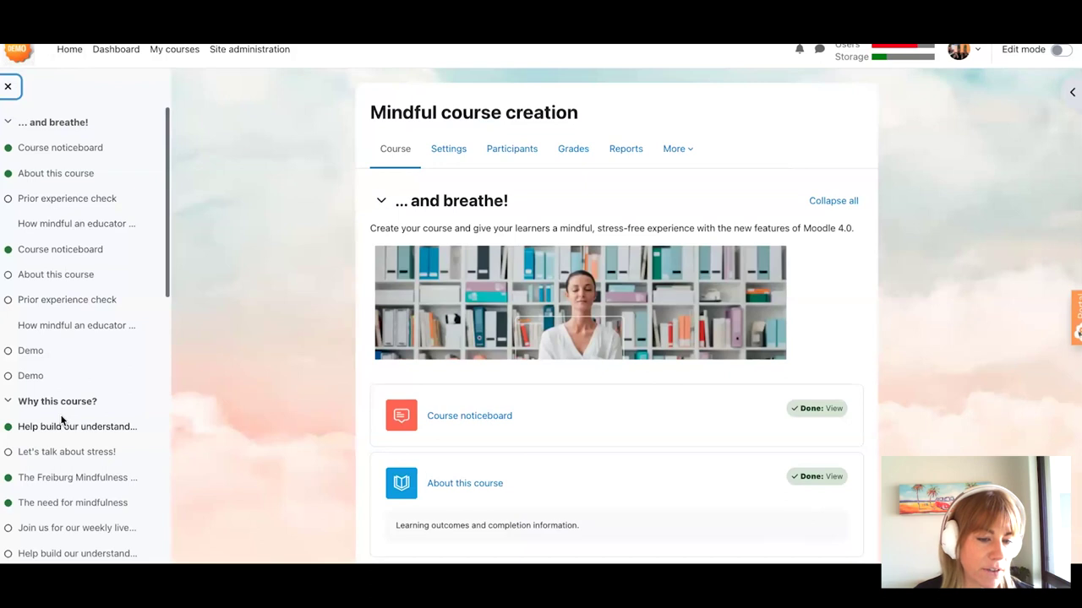
scroll(61, 420, "down", 4)
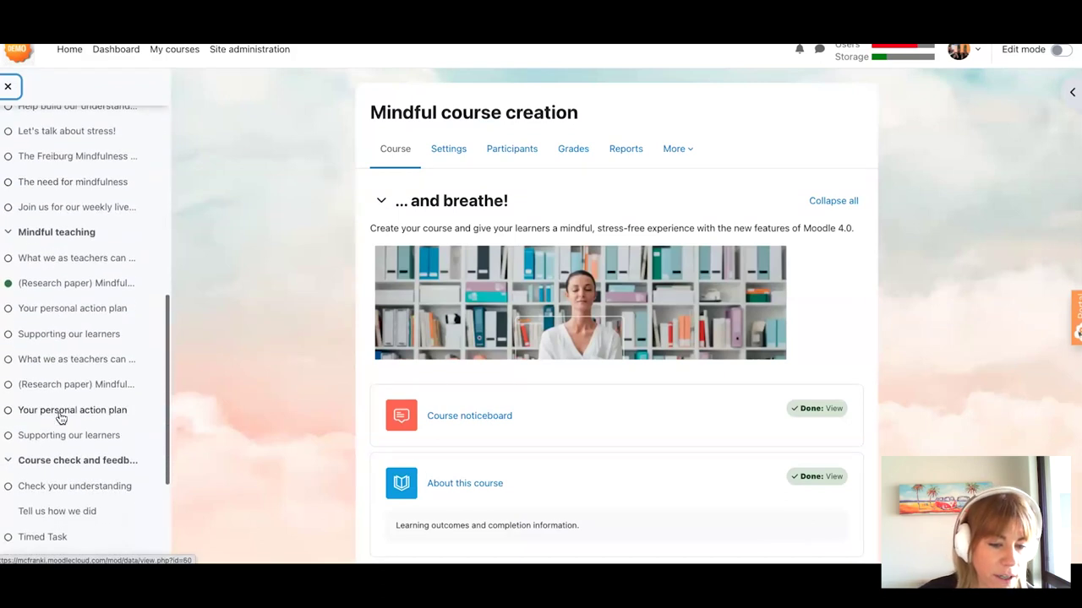
scroll(61, 417, "down", 2)
scroll(59, 418, "up", 8)
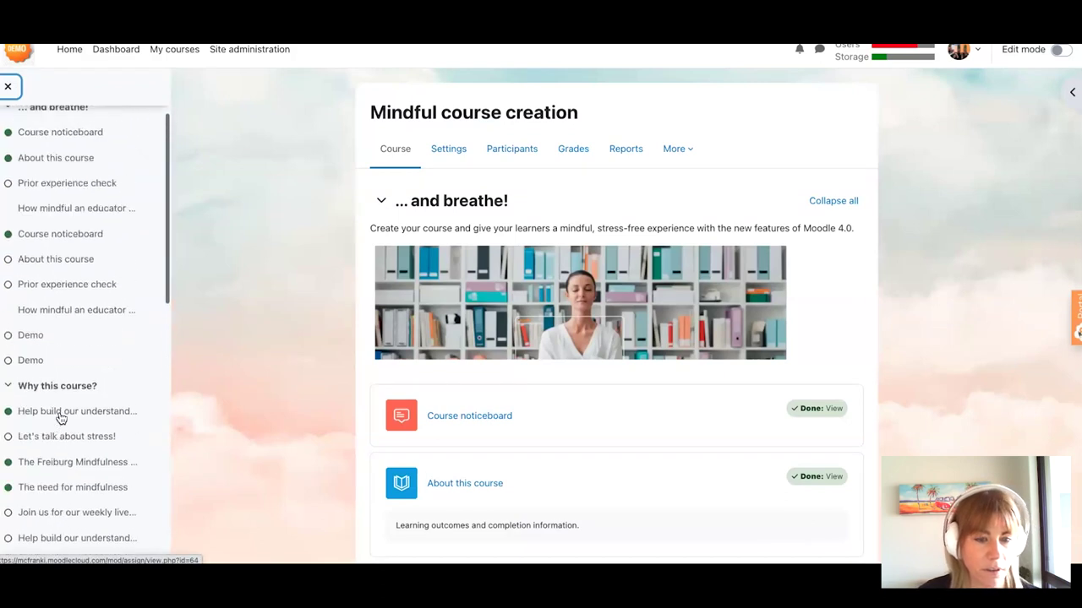
scroll(677, 394, "down", 2)
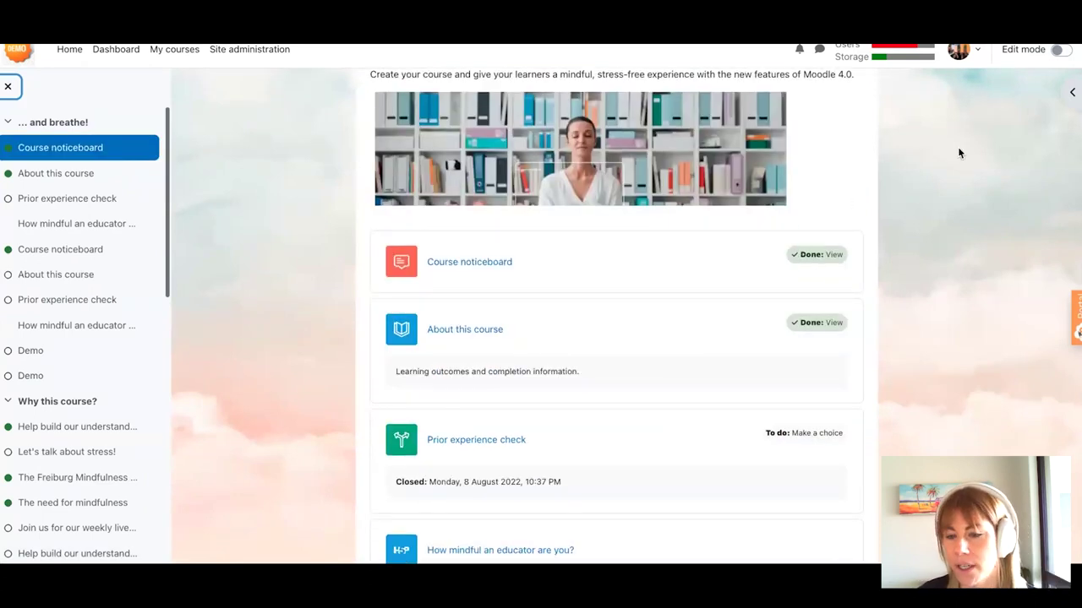
scroll(874, 228, "up", 2)
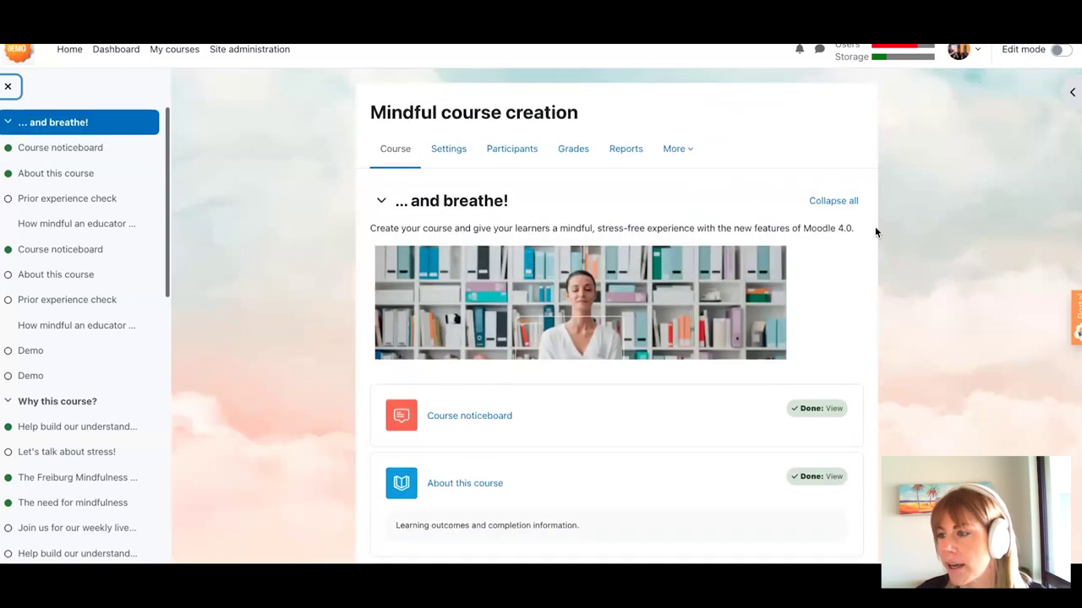
left_click(1069, 91)
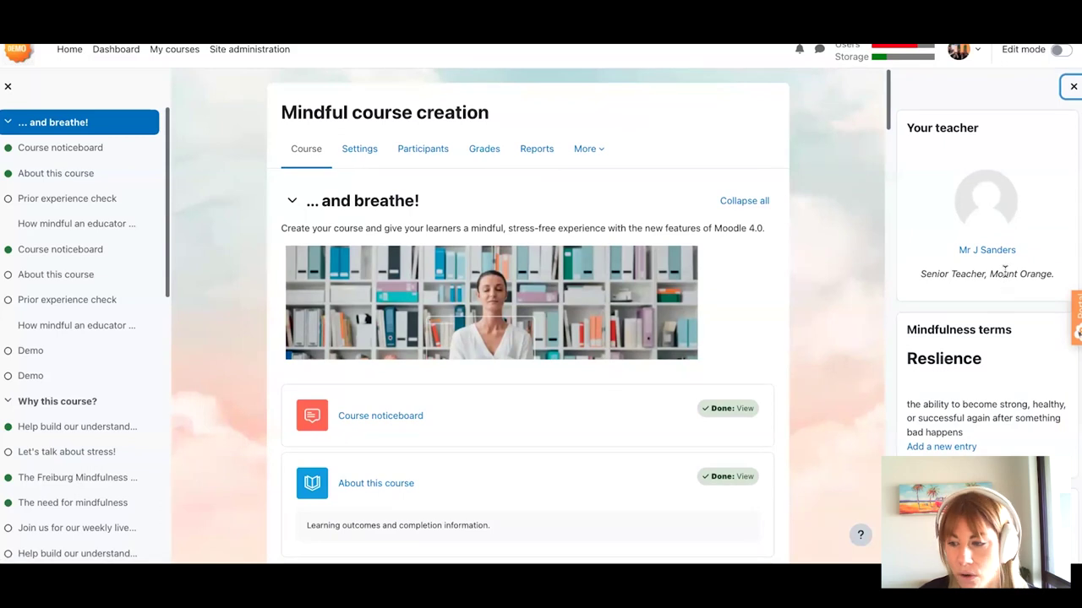
scroll(1004, 270, "down", 3)
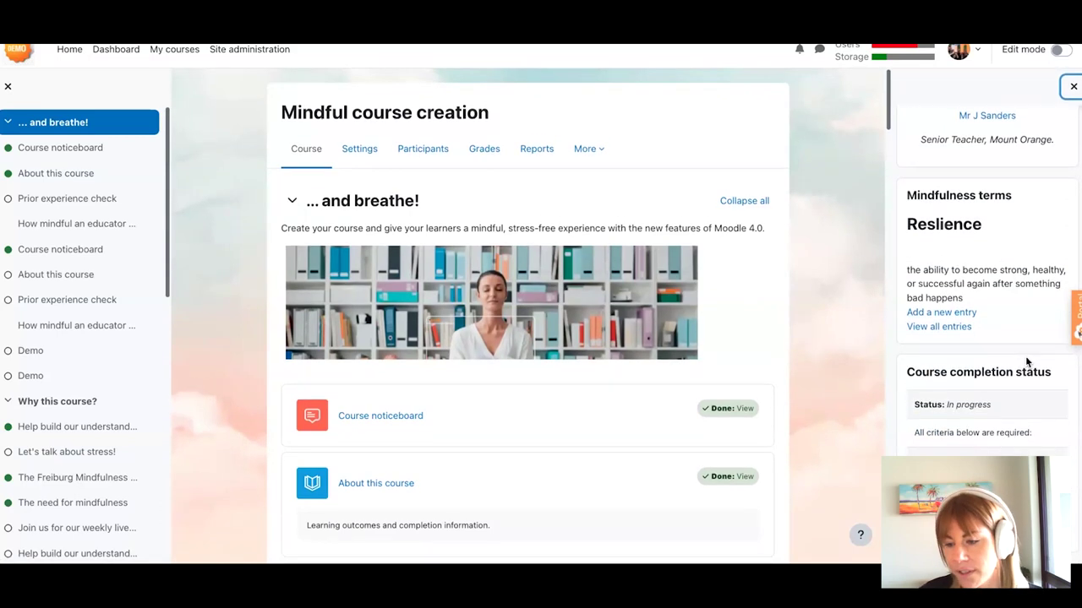
scroll(1026, 362, "up", 3)
left_click(1072, 86)
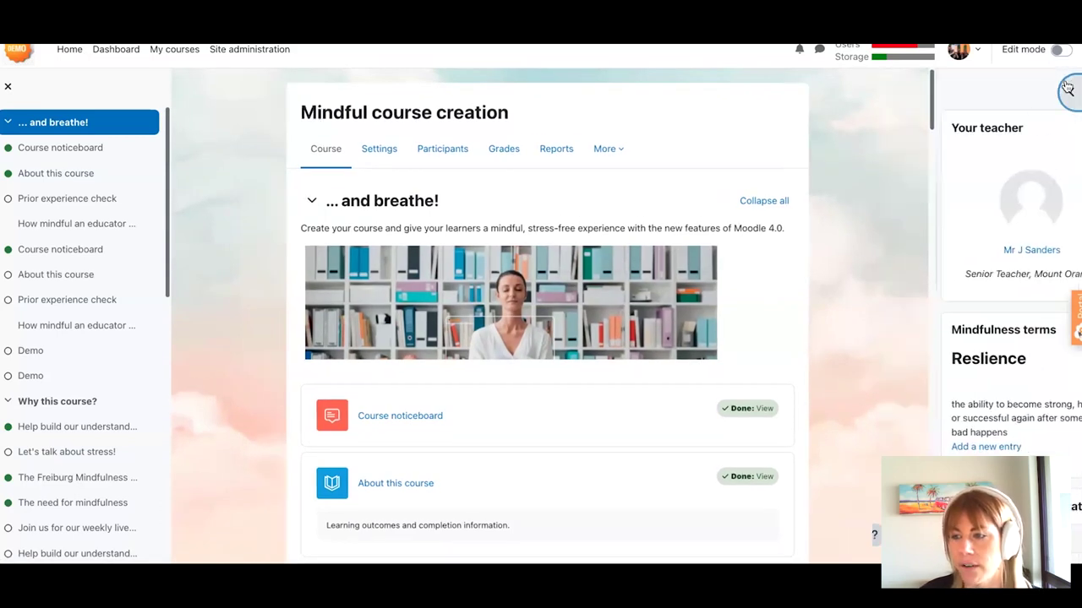
left_click(9, 86)
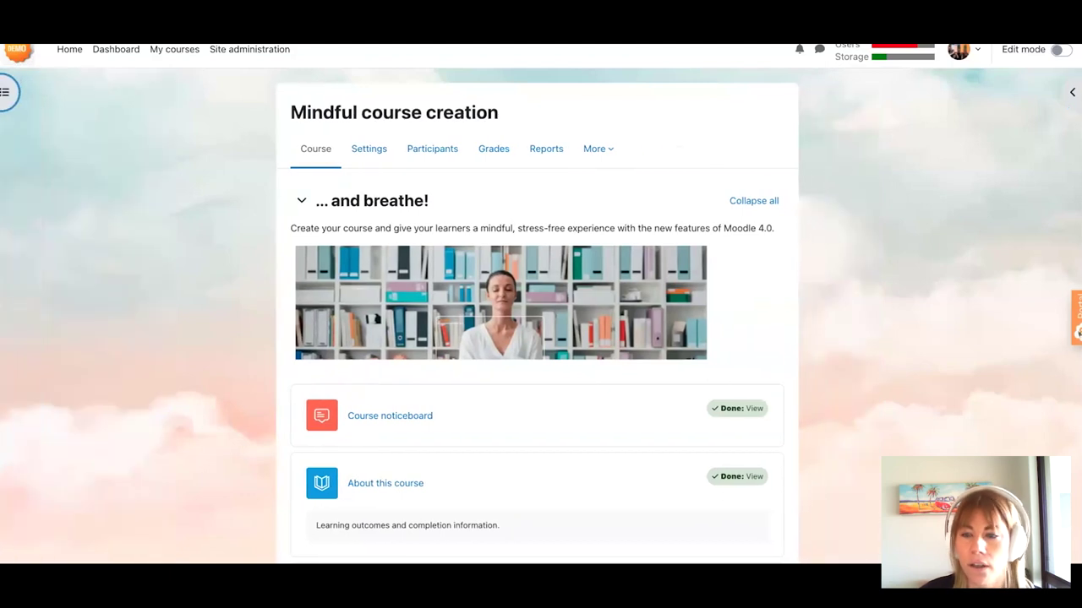
left_click(1057, 51)
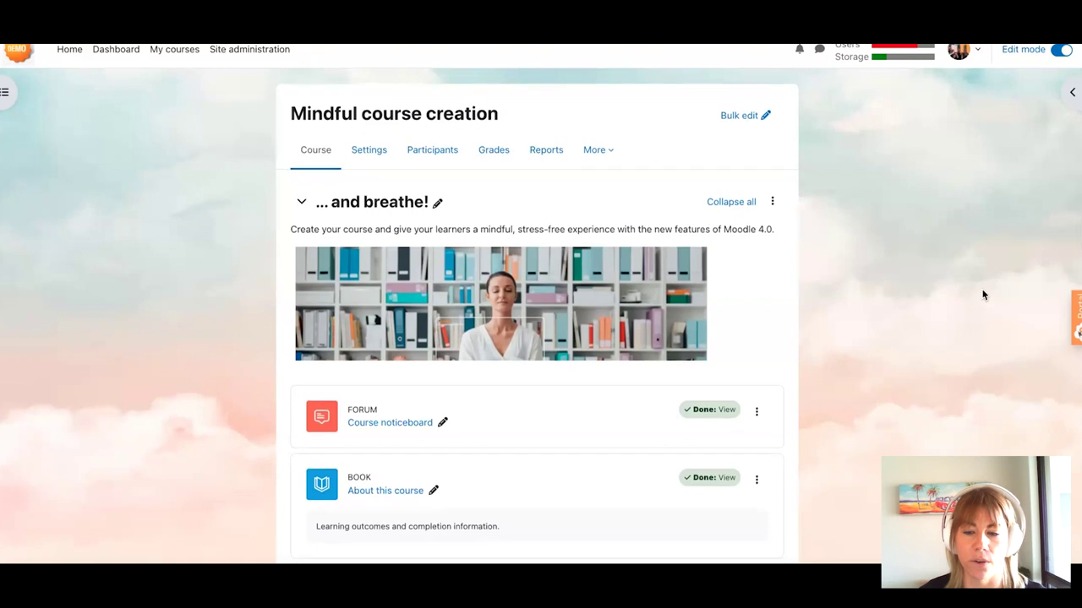
scroll(983, 296, "down", 3)
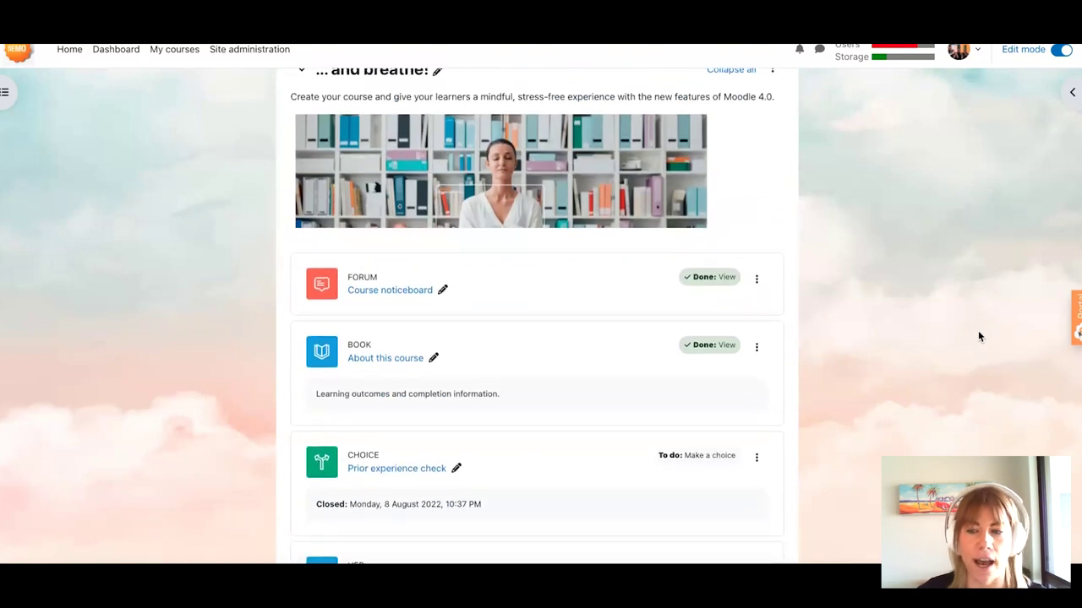
mouse_move(561, 320)
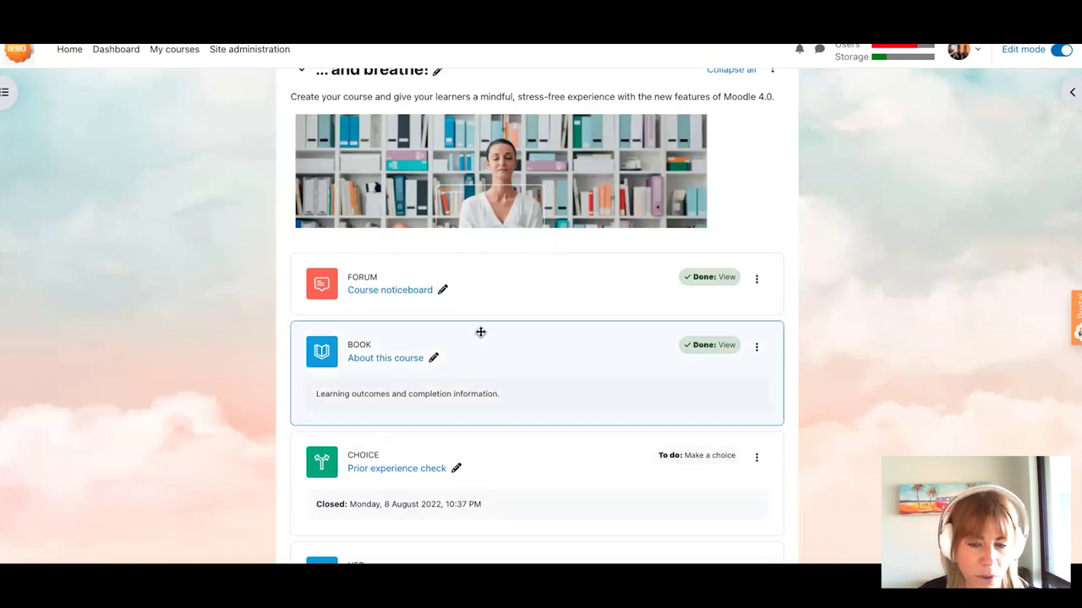
scroll(481, 331, "down", 5)
scroll(481, 331, "down", 5)
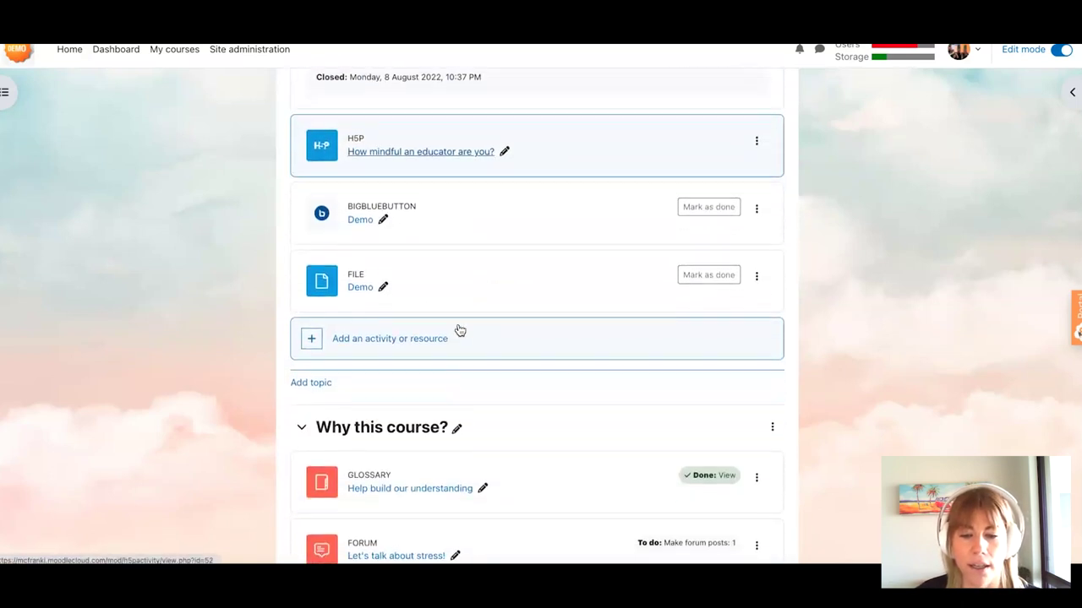
- Start a BigBlueButton Room with recordings named Demo in the first section
left_click(385, 322)
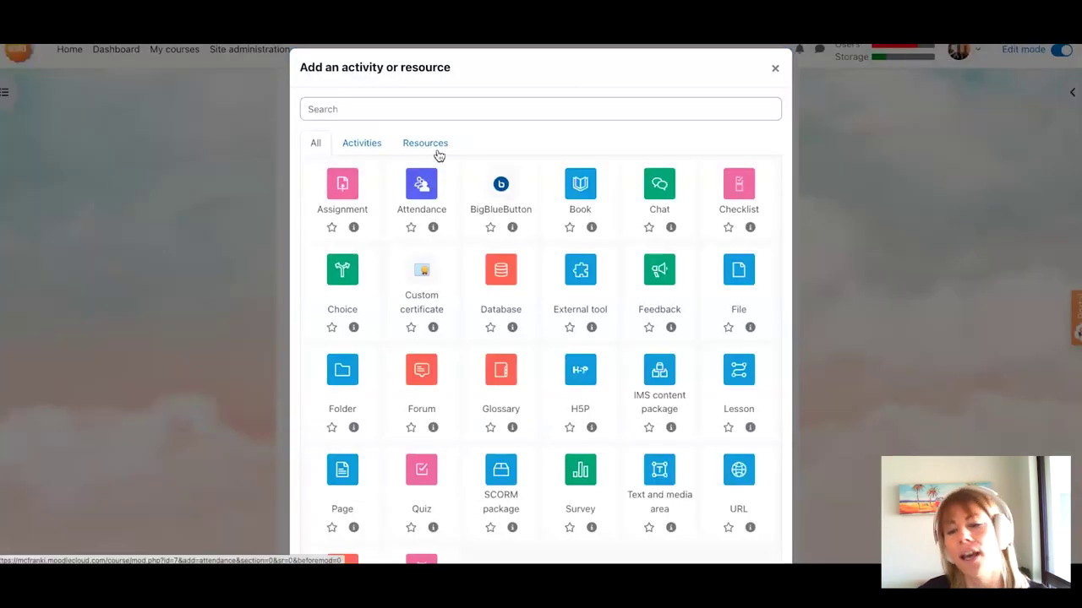
left_click(500, 188)
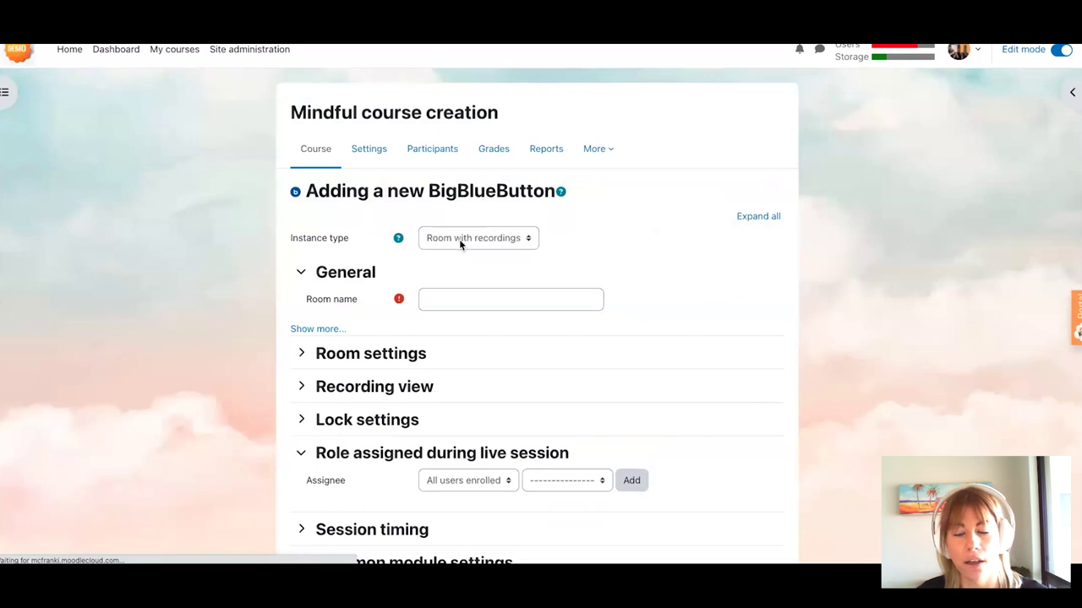
left_click(463, 240)
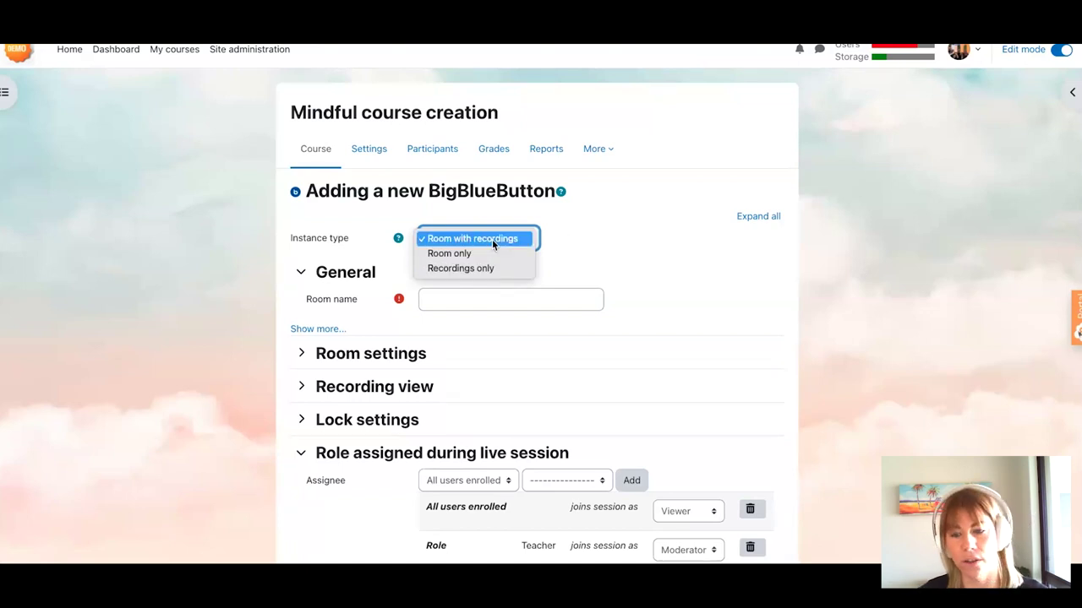
left_click(492, 239)
left_click(479, 300)
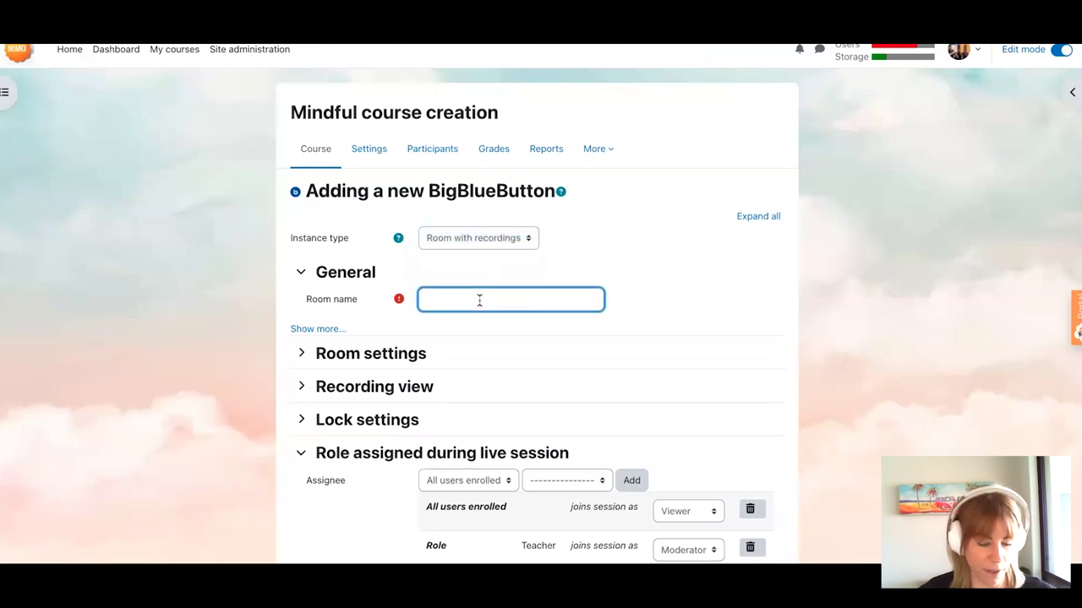
left_click(672, 284)
- Review the Room settings, Recording view and Lock settings sections of the Demo room
scroll(675, 280, "down", 2)
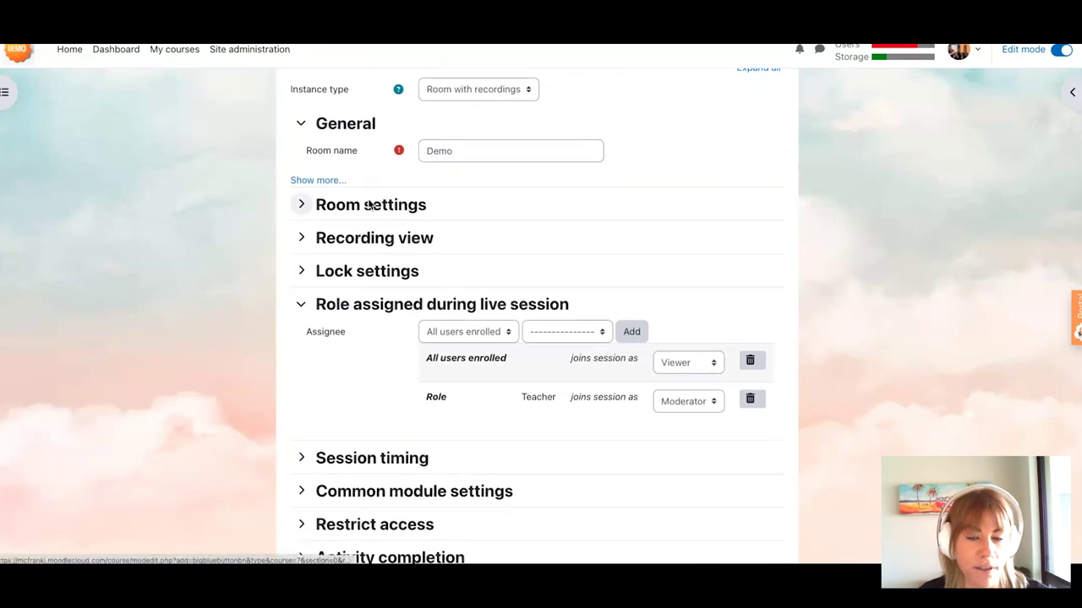
left_click(370, 205)
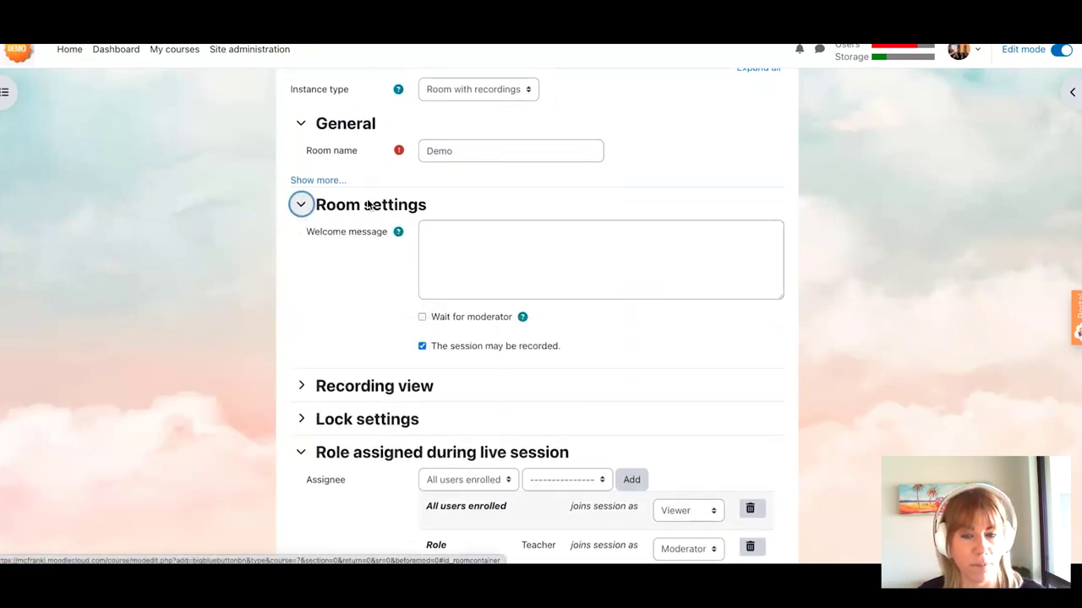
left_click(372, 207)
left_click(405, 207)
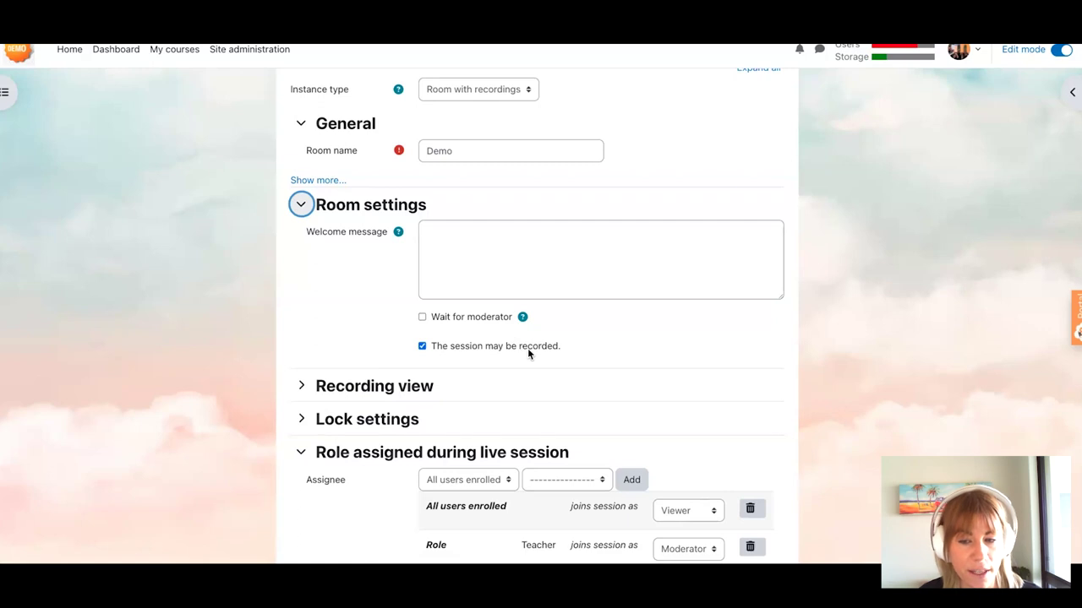
left_click(370, 207)
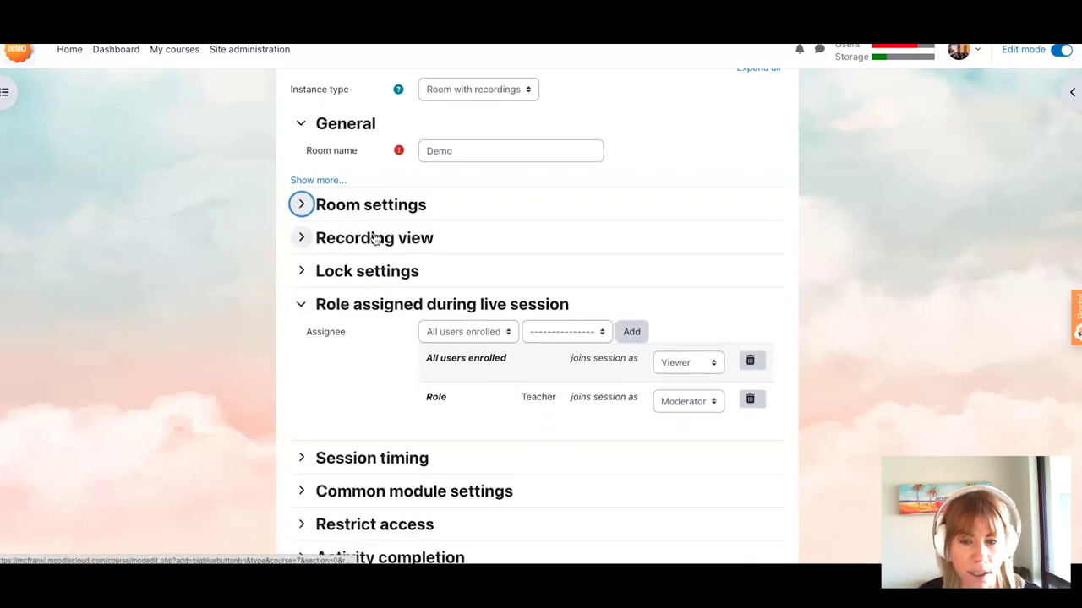
left_click(376, 239)
left_click(374, 239)
left_click(355, 239)
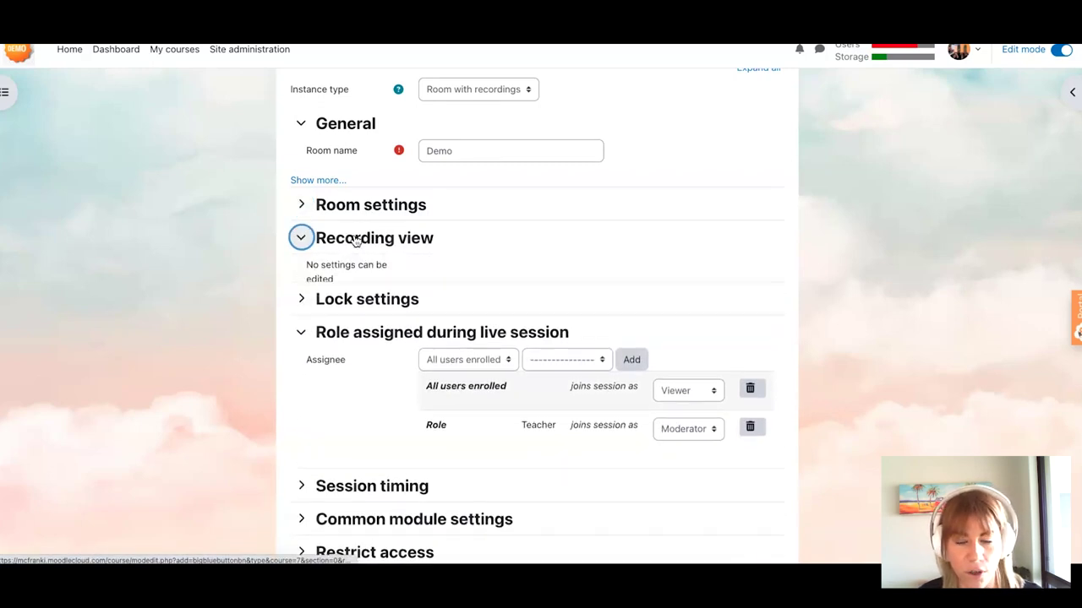
left_click(356, 238)
left_click(342, 271)
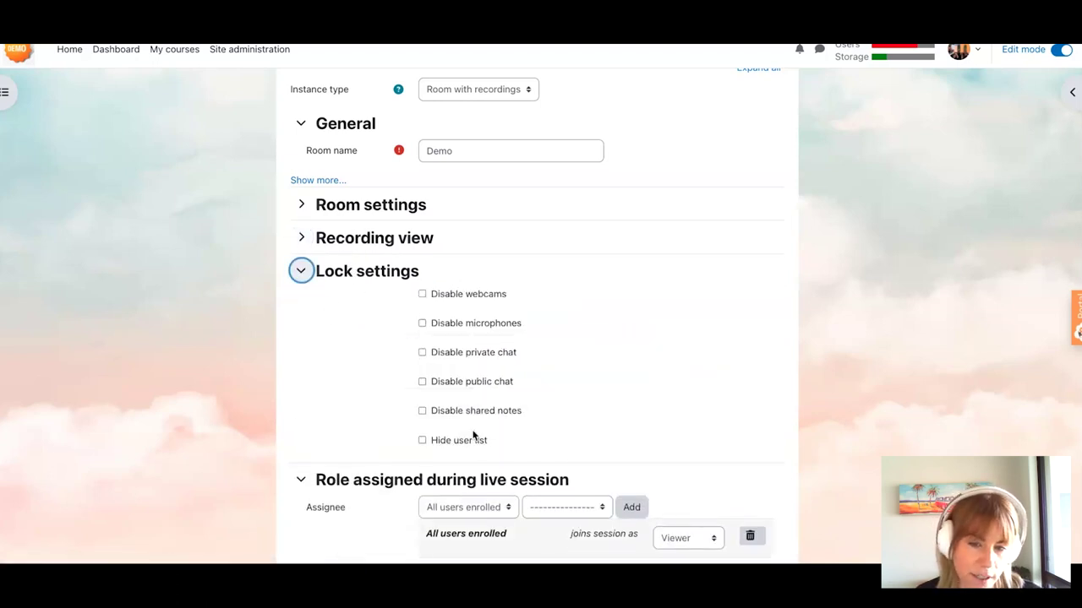
left_click(382, 275)
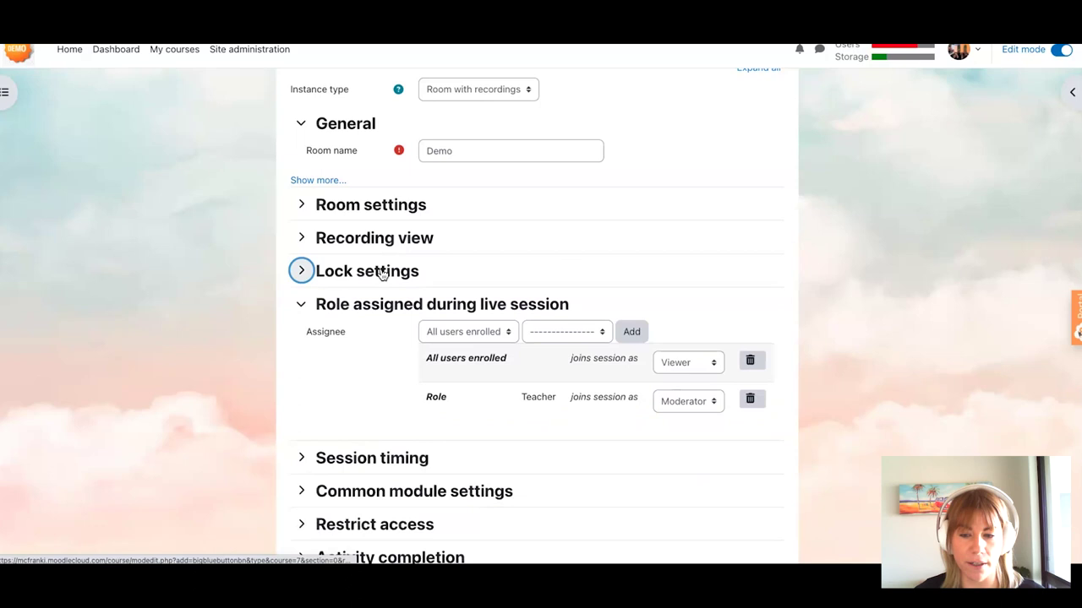
- Check Restrict access and Activity completion, then save and display the Demo room
scroll(380, 273, "down", 2)
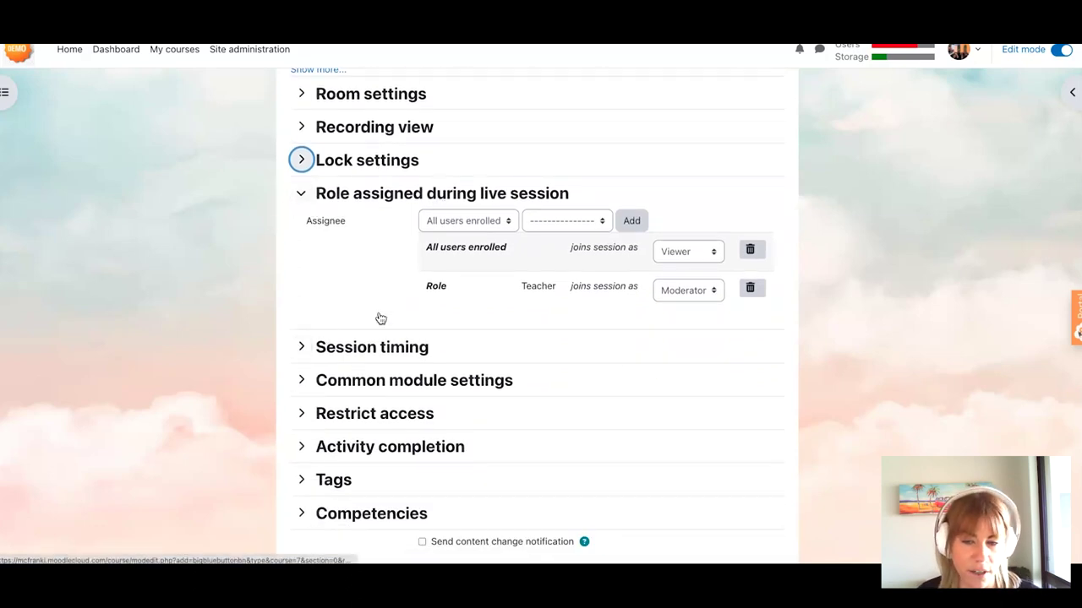
scroll(376, 318, "down", 1)
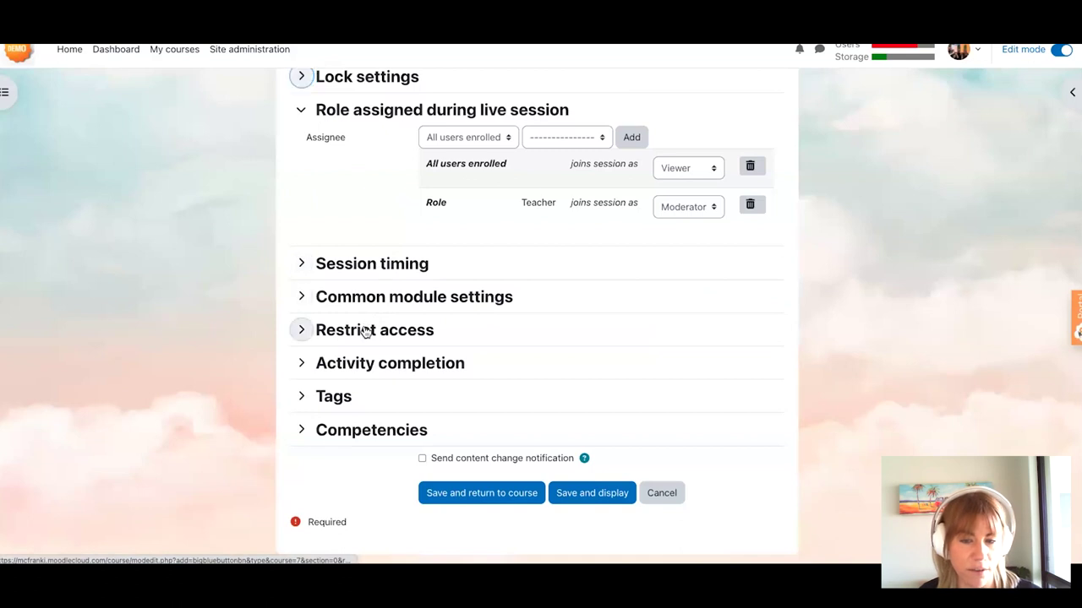
left_click(364, 330)
scroll(355, 343, "down", 1)
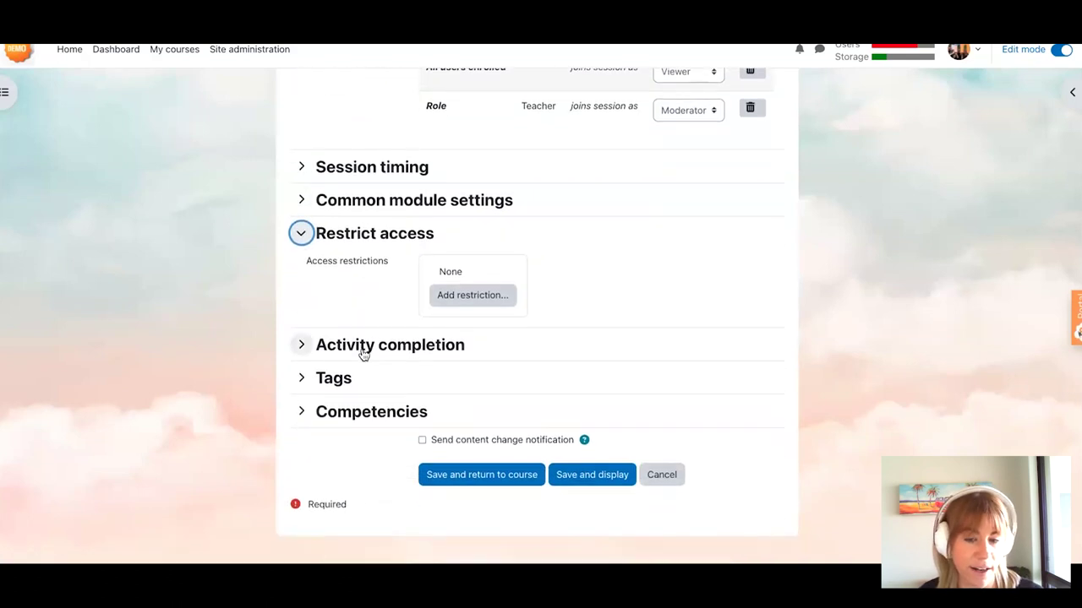
left_click(367, 344)
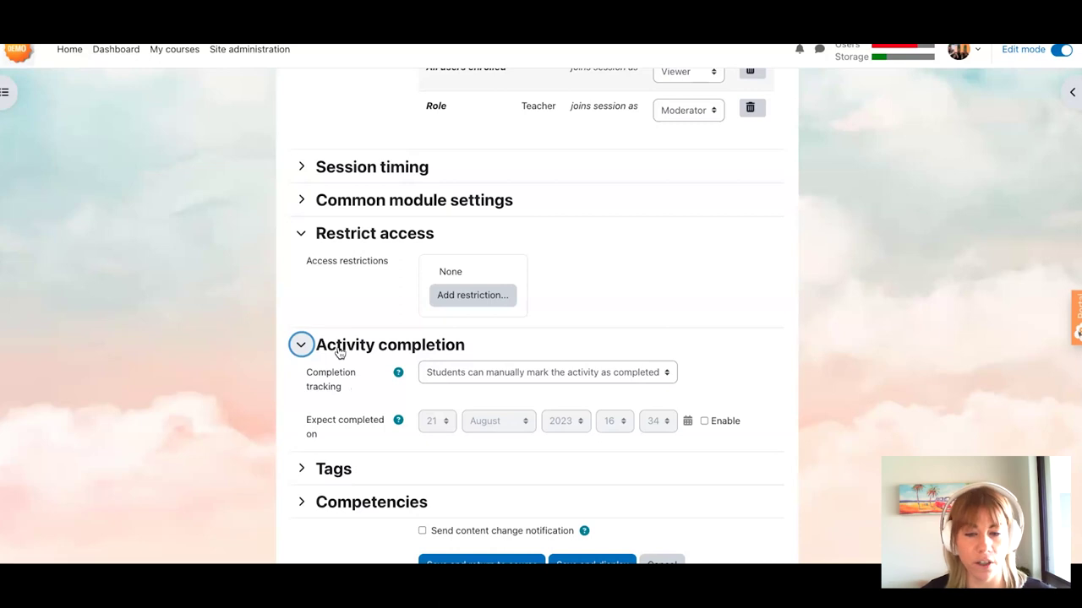
scroll(344, 379, "down", 1)
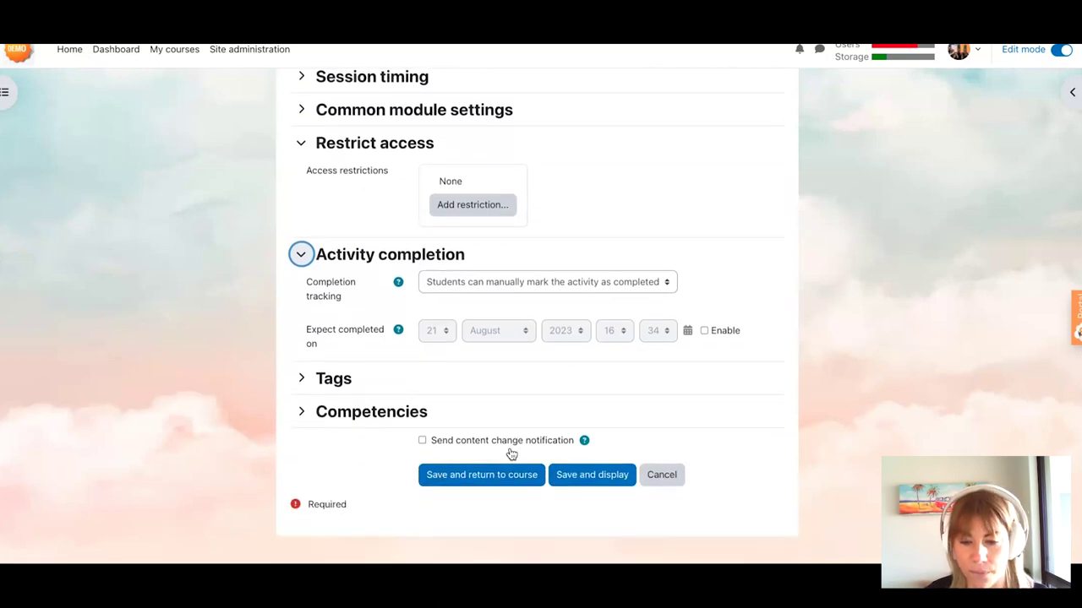
left_click(593, 477)
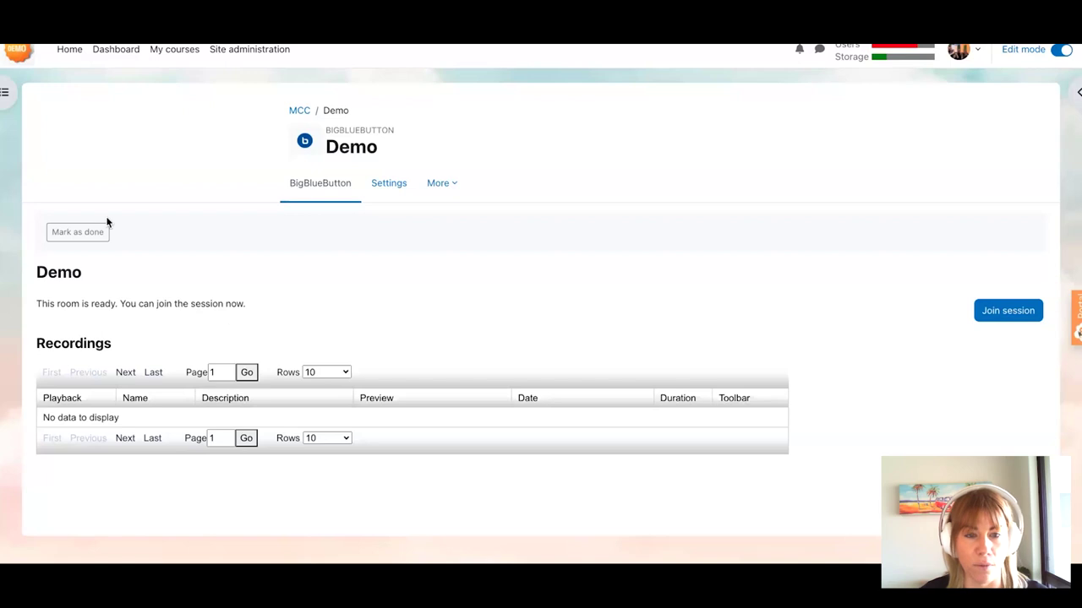
- Return to the MCC course page and find the Demo BigBlueButton room after the File activity
left_click(297, 111)
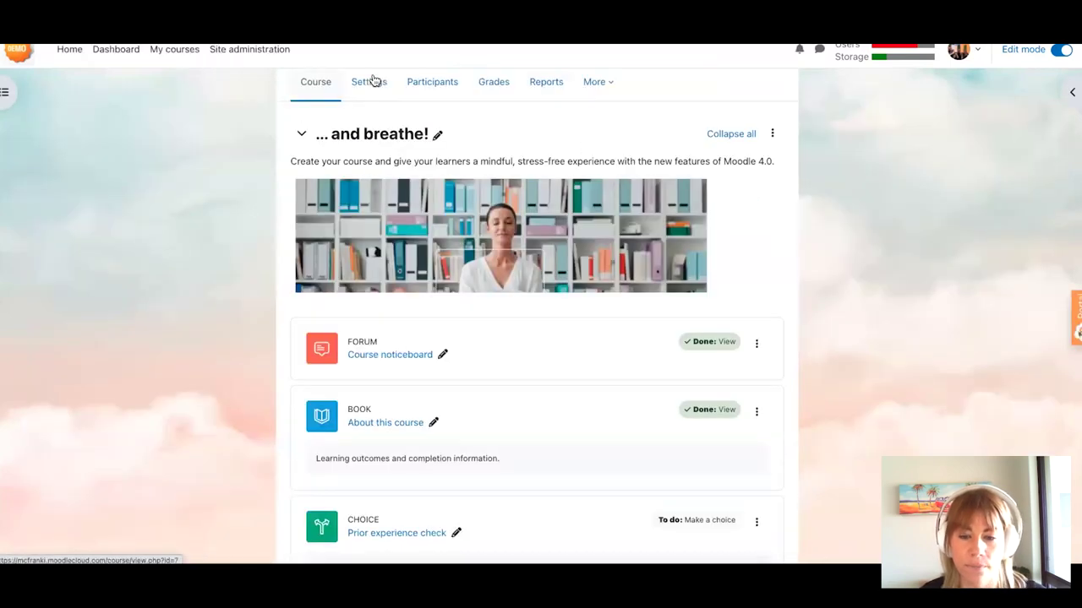
scroll(582, 194, "down", 4)
scroll(582, 199, "down", 5)
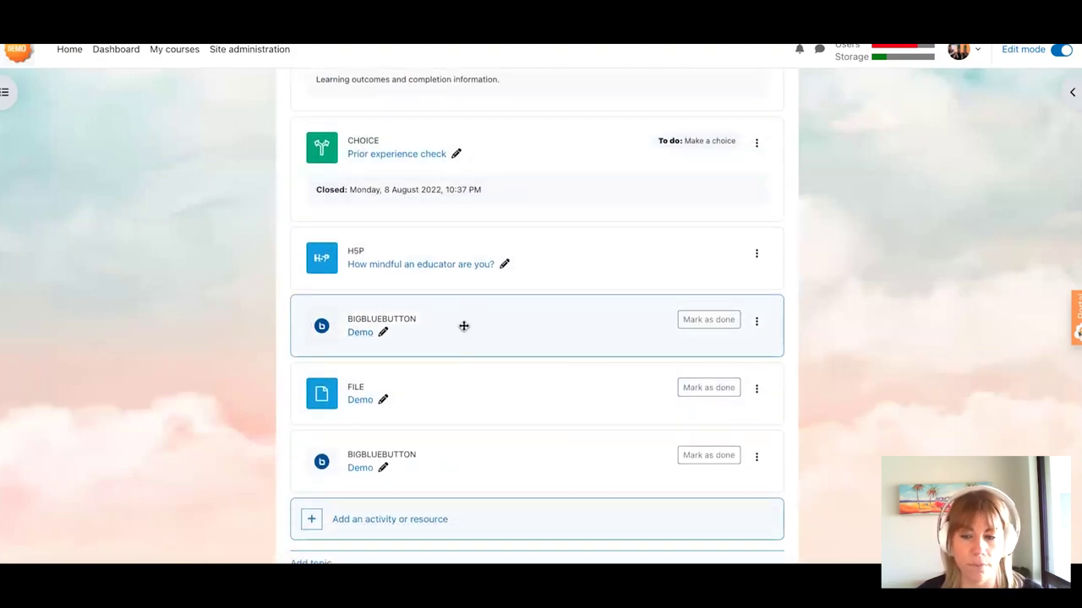
scroll(462, 324, "up", 1)
scroll(464, 325, "up", 3)
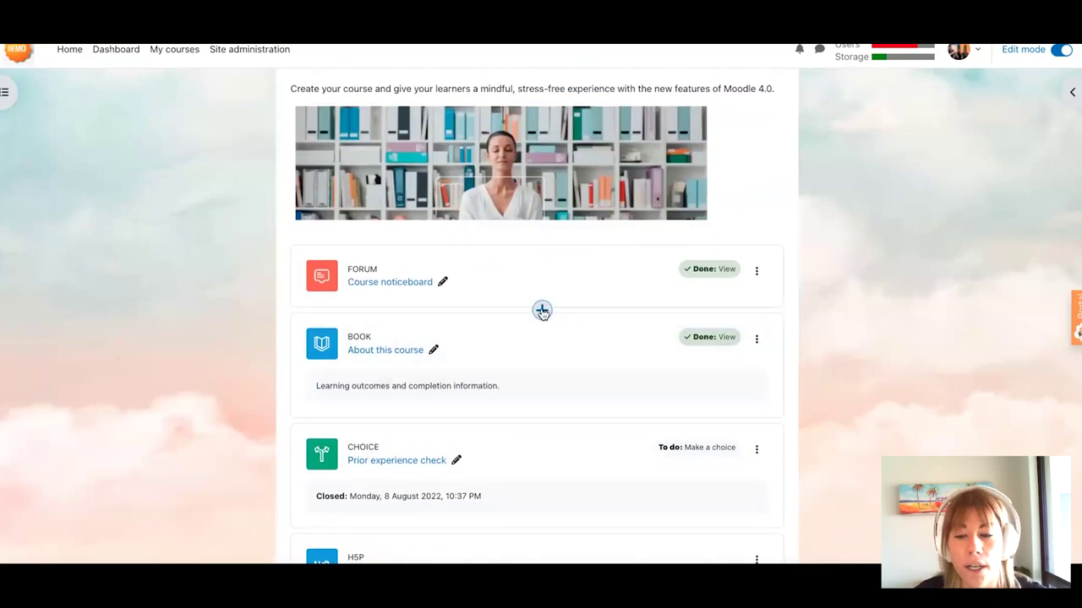
- Start a File resource between Forum and Book and bring up its file picker
left_click(542, 312)
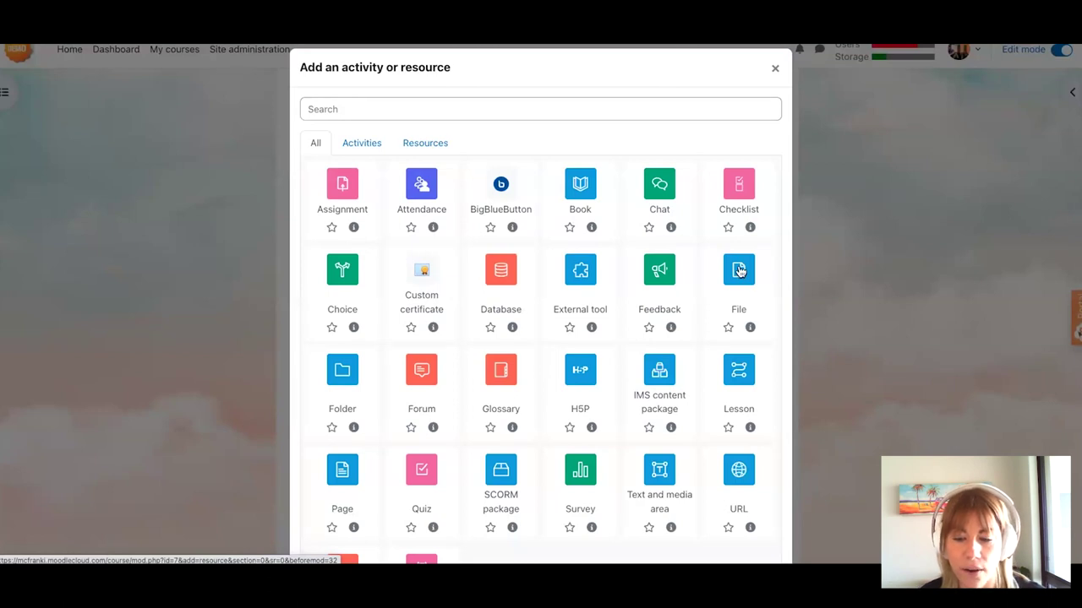
scroll(738, 270, "down", 2)
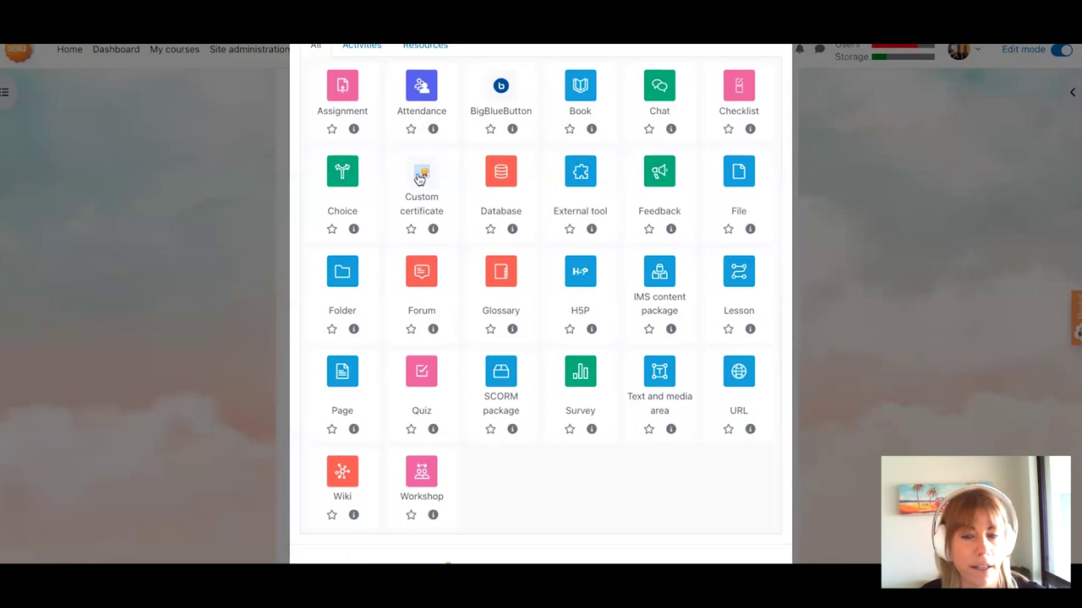
left_click(739, 176)
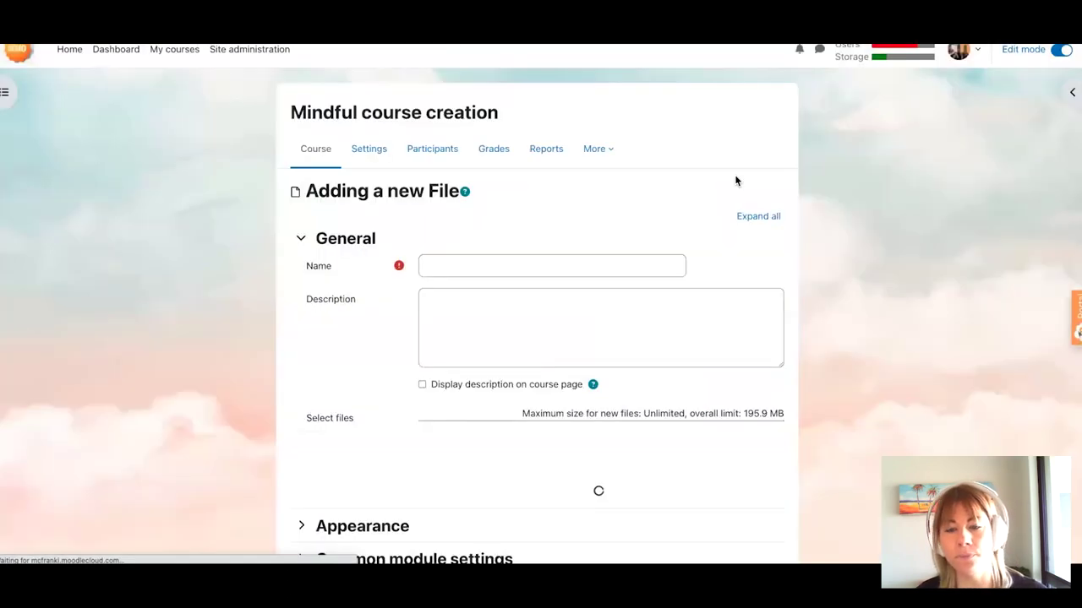
scroll(458, 257, "down", 5)
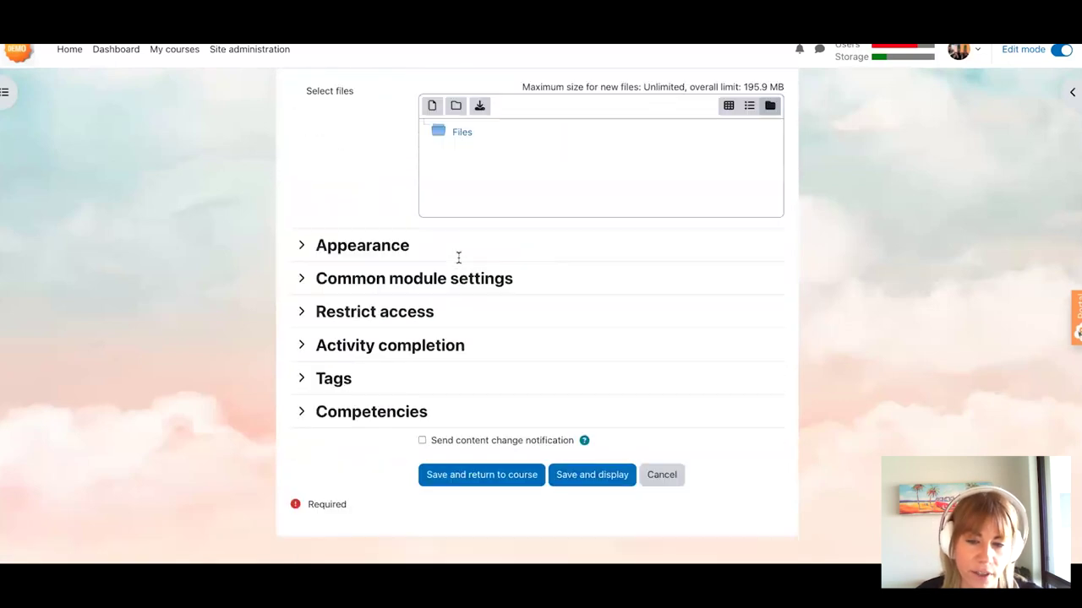
scroll(393, 241, "up", 3)
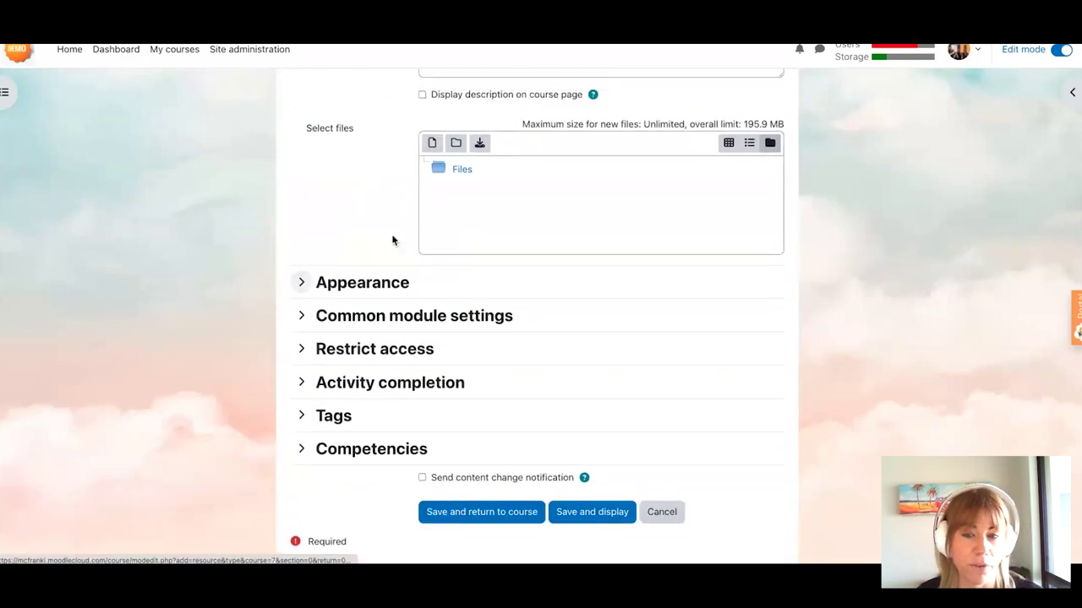
scroll(392, 241, "down", 1)
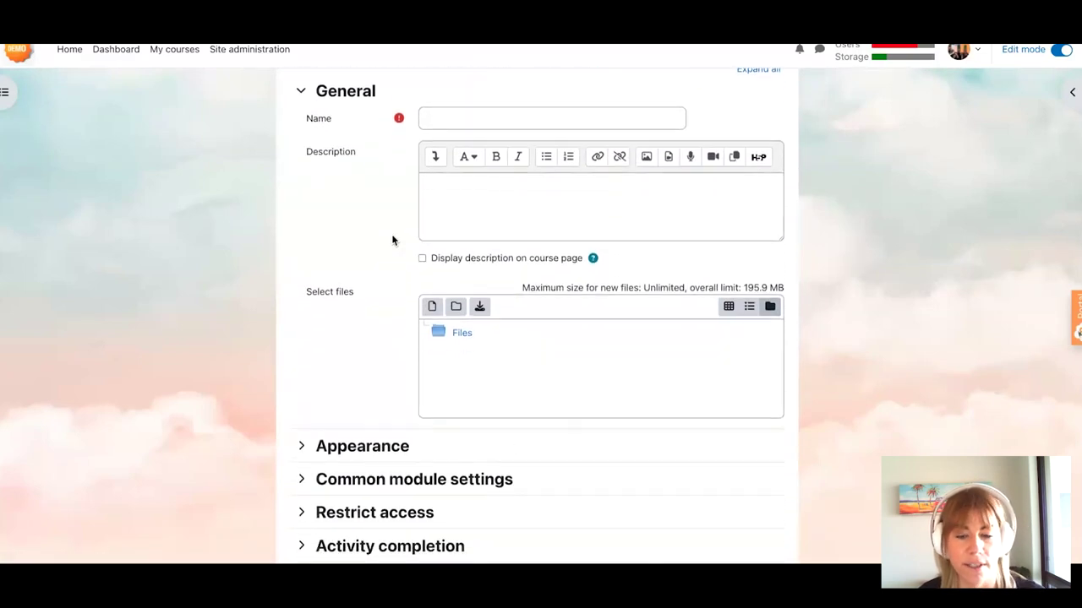
left_click(347, 436)
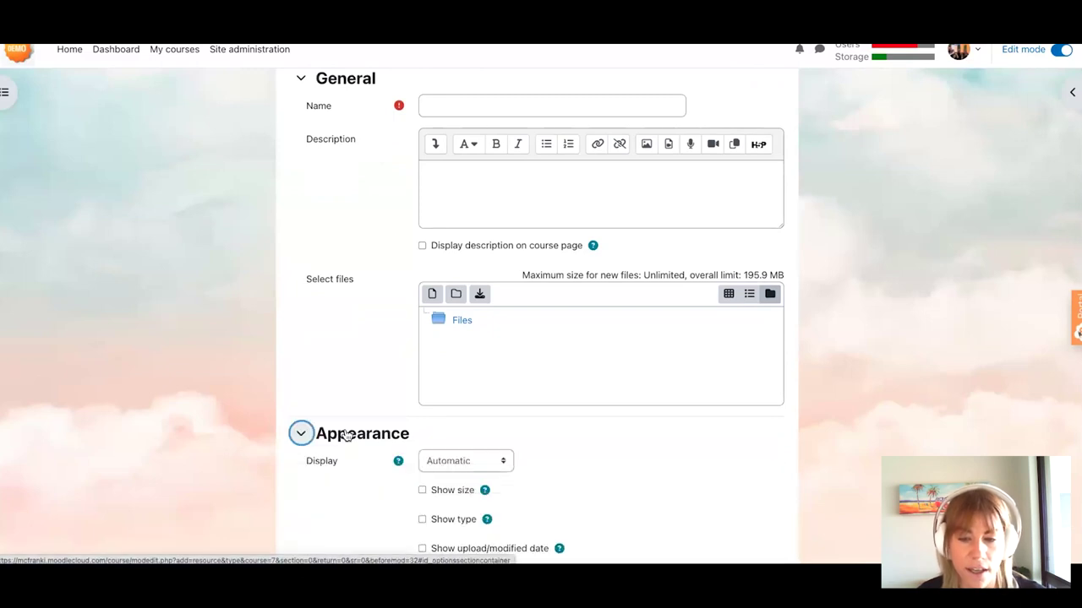
left_click(346, 436)
scroll(366, 367, "up", 3)
left_click(512, 370)
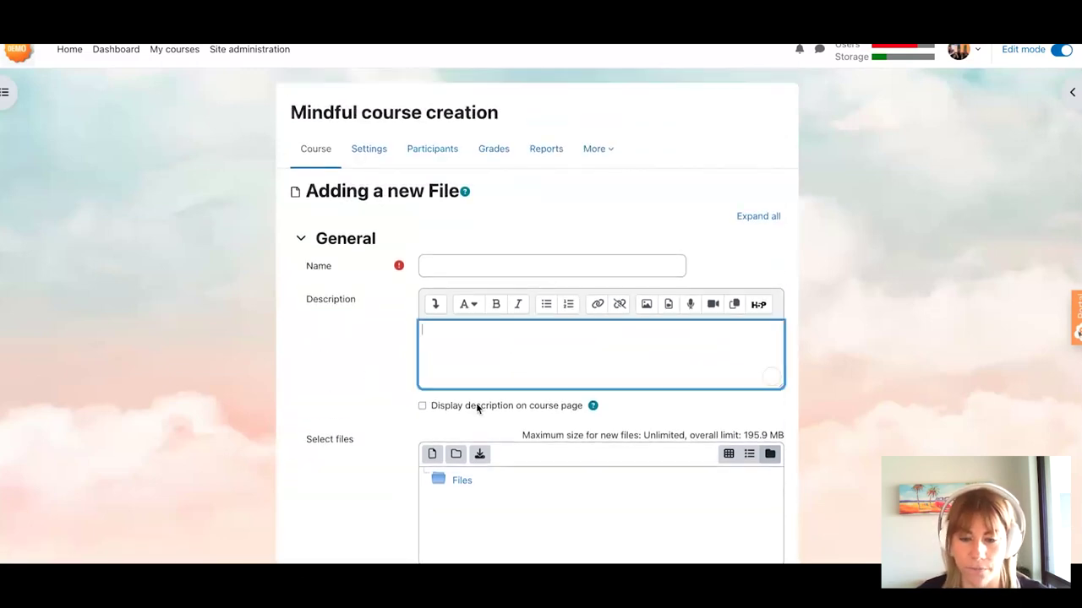
left_click(431, 454)
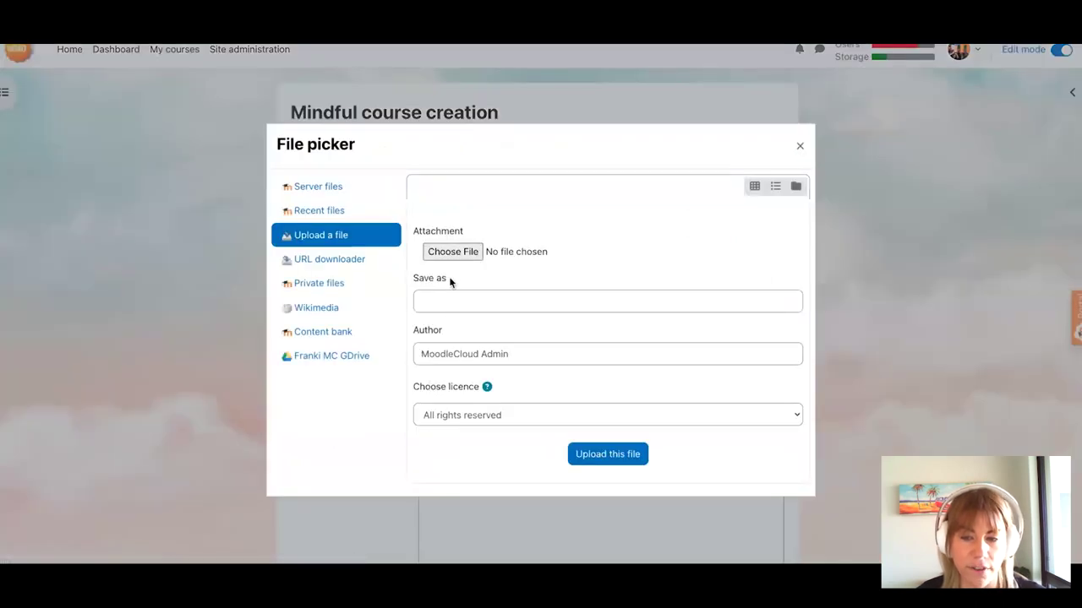
- Upload 'Demo thumbnail.png' from the computer, saved as Demo, into the File resource
left_click(327, 187)
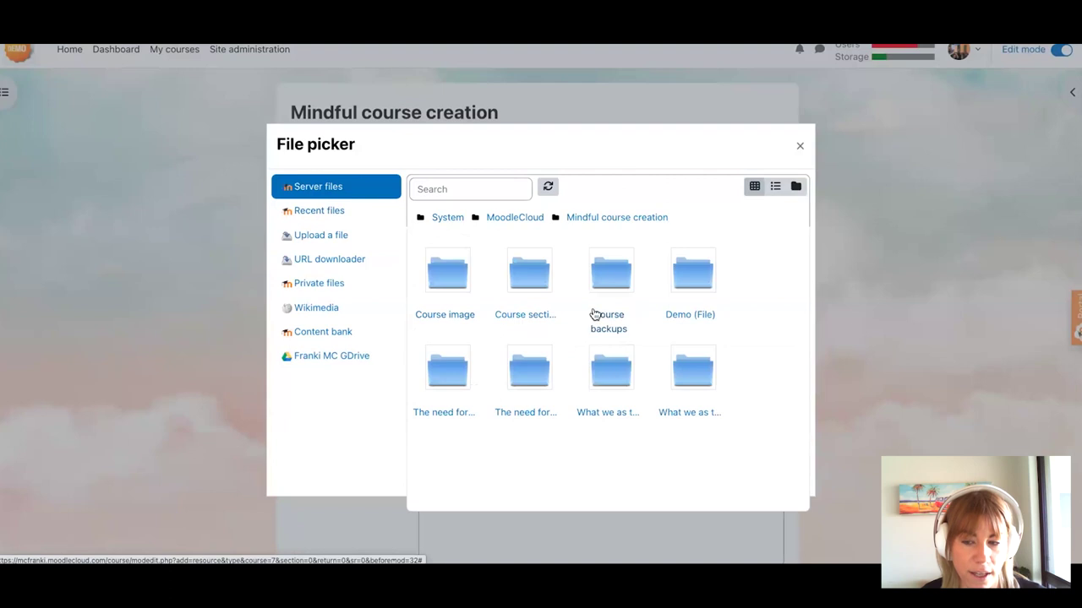
left_click(329, 237)
left_click(475, 249)
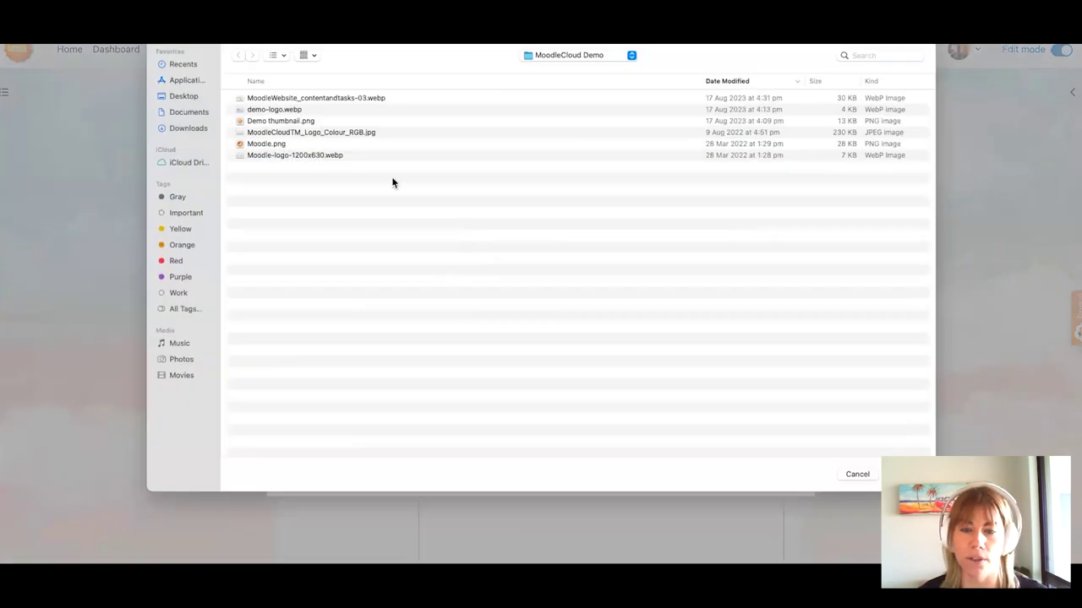
left_click(285, 121)
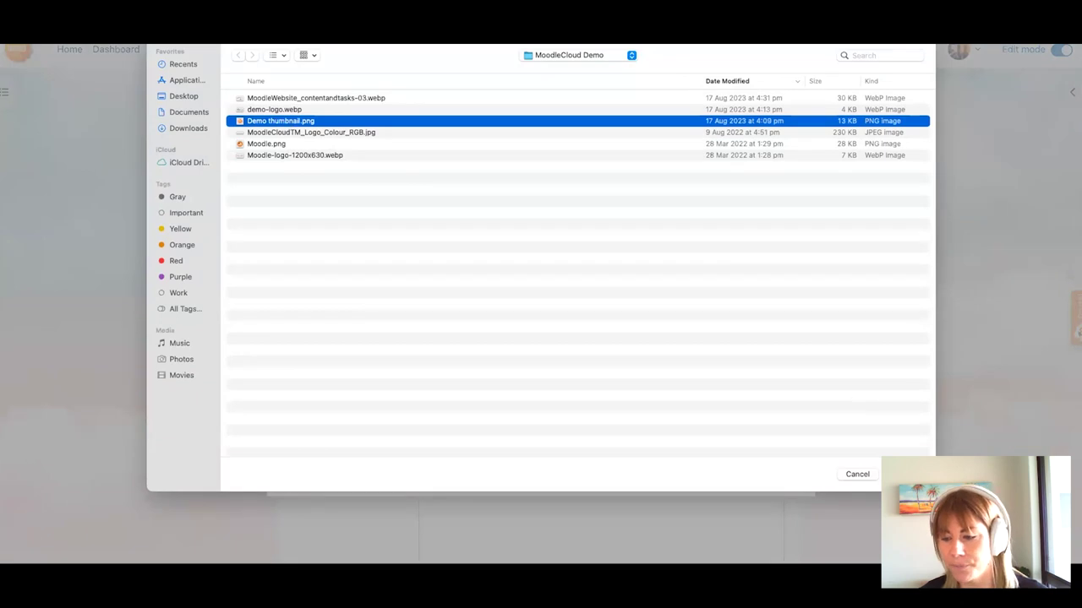
left_click(904, 474)
left_click(436, 300)
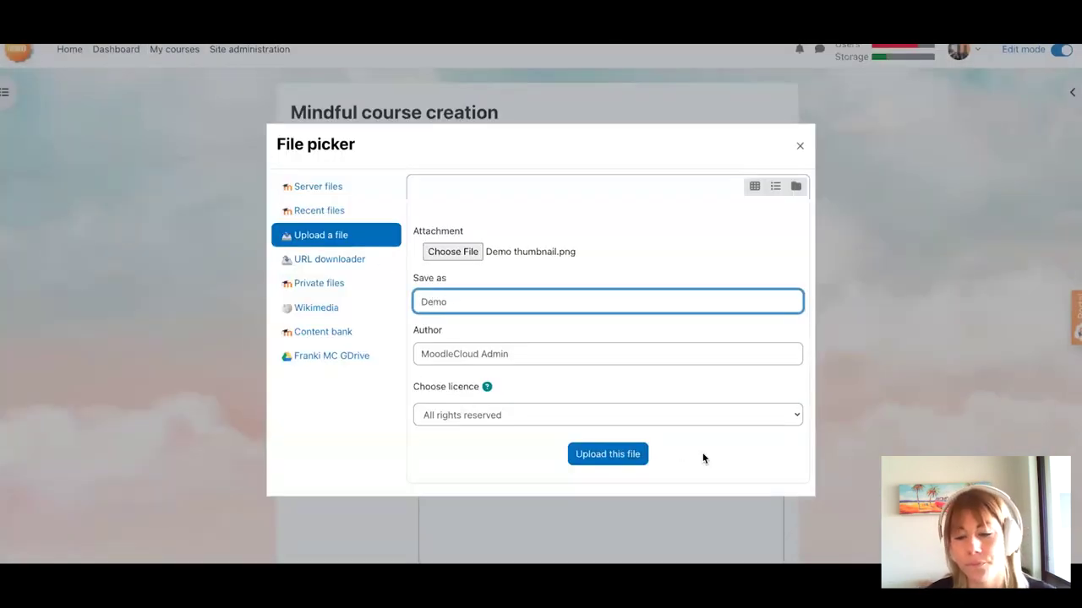
left_click(616, 453)
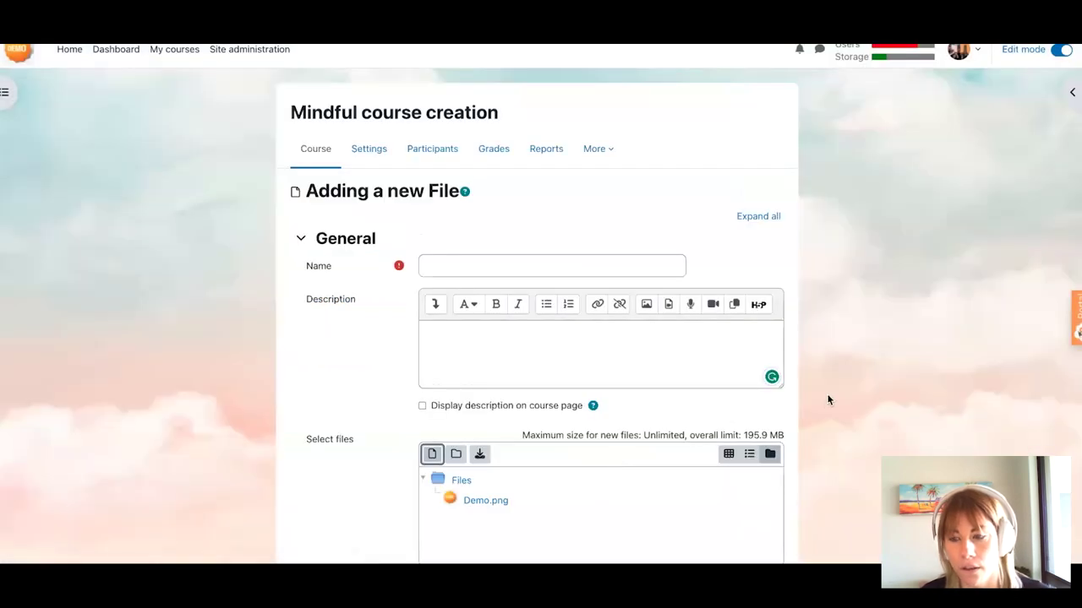
- Name the File resource Demo, then save and display it
left_click(489, 264)
type("Demo")
key("Tab")
key("Tab")
type("Demo")
scroll(495, 263, "down", 4)
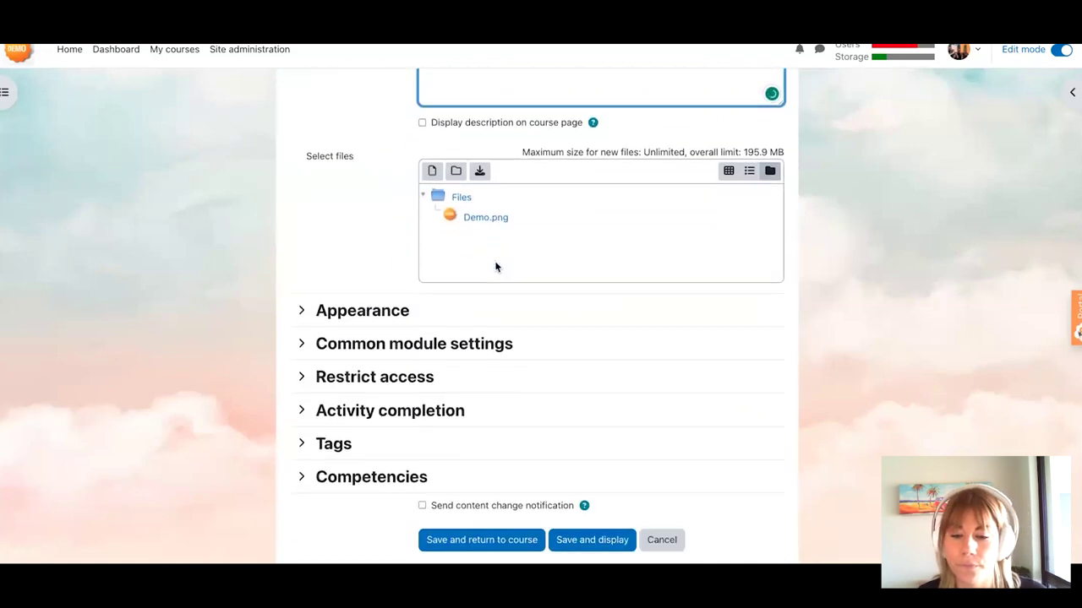
left_click(595, 477)
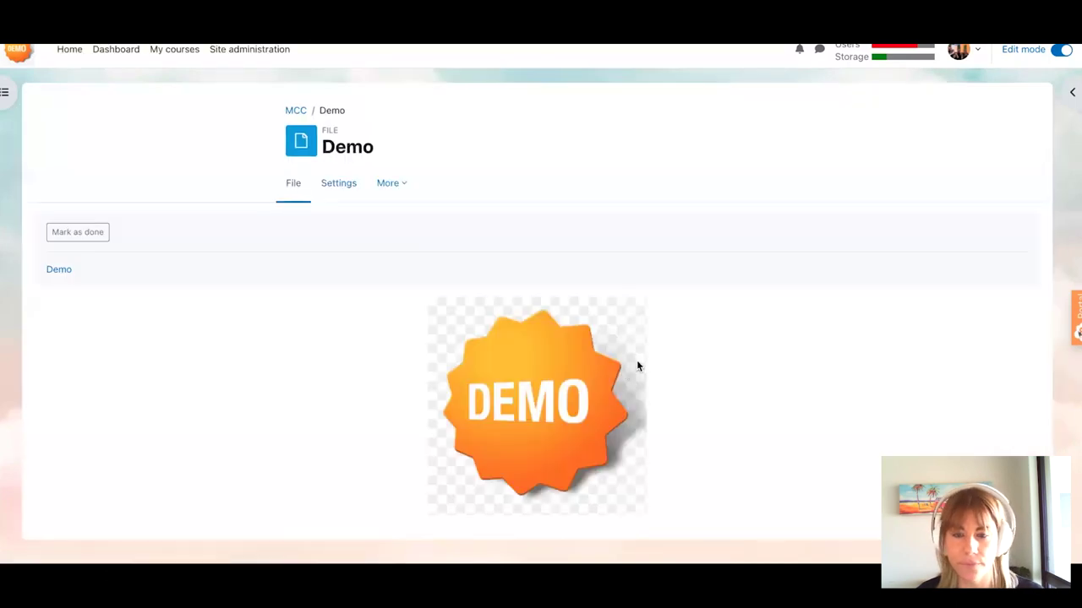
- Back on the MCC course, turn Edit mode off and open the Switch role to page
left_click(294, 108)
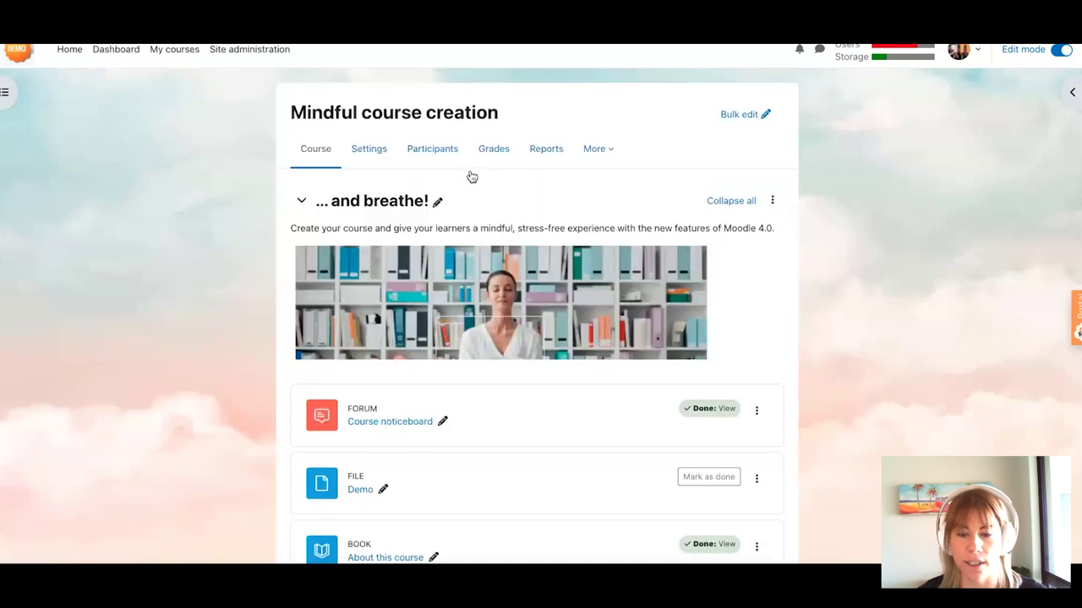
scroll(475, 253, "down", 2)
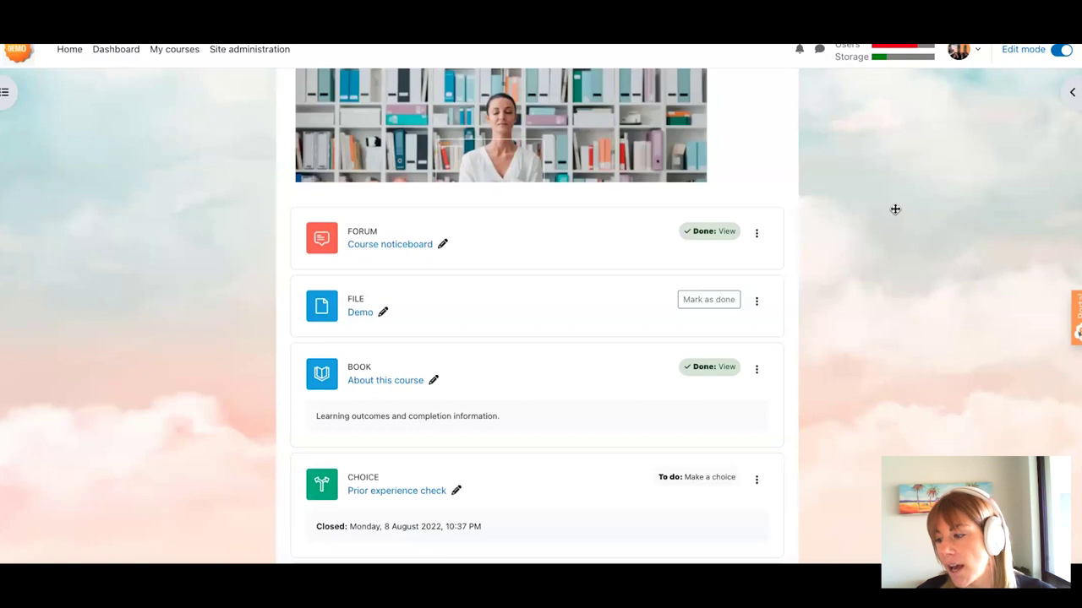
scroll(895, 209, "up", 2)
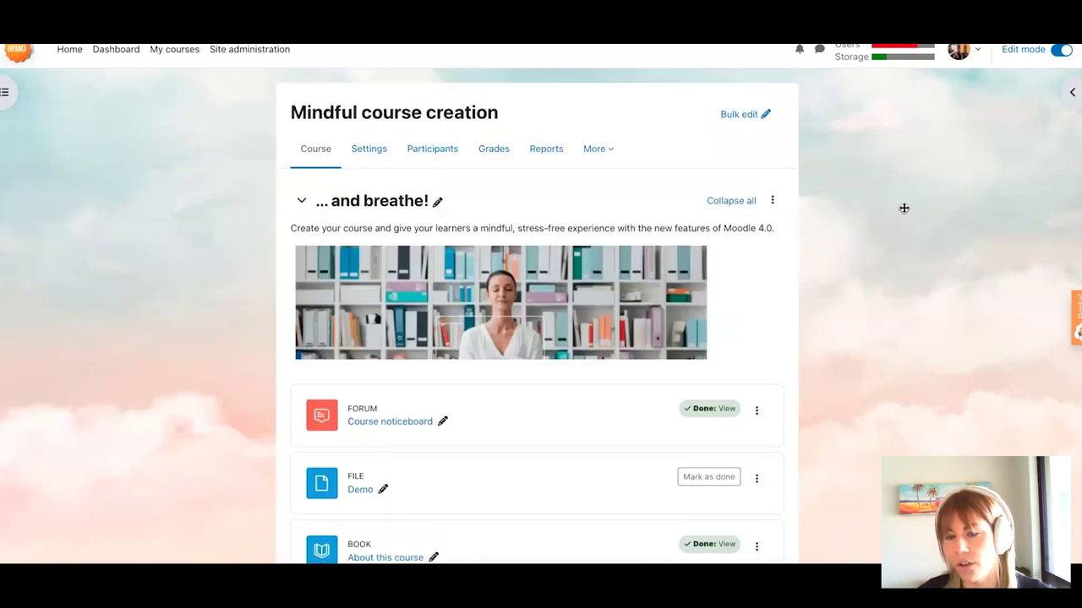
left_click(1058, 50)
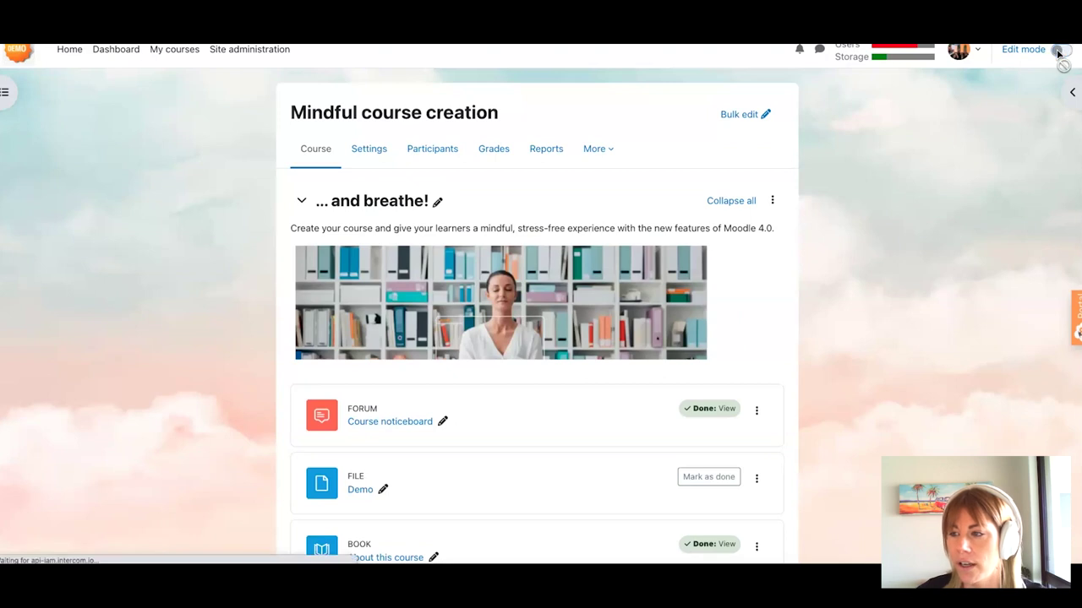
left_click(978, 52)
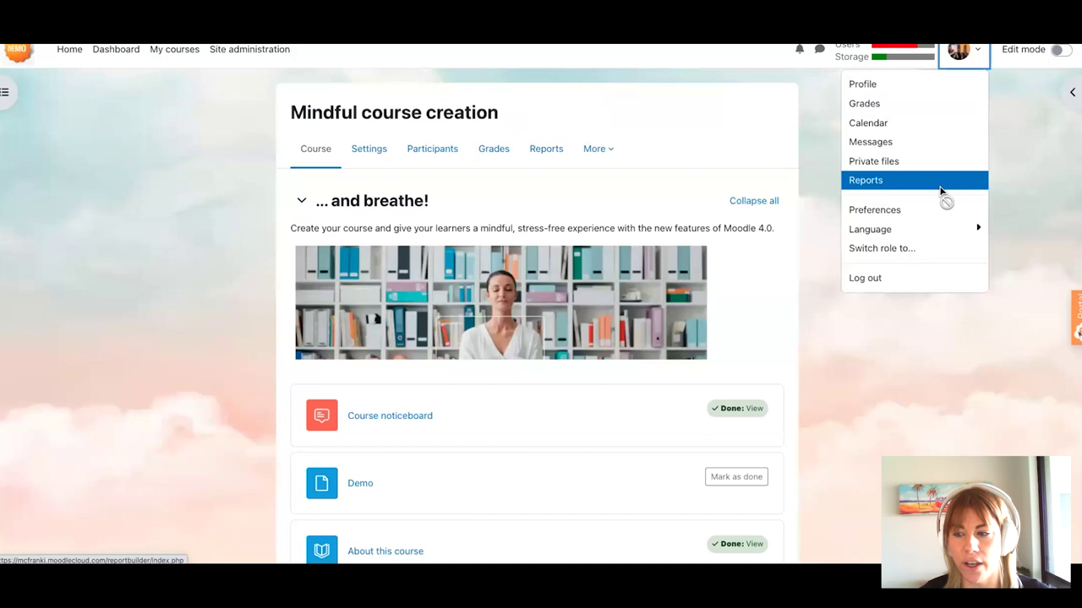
left_click(903, 248)
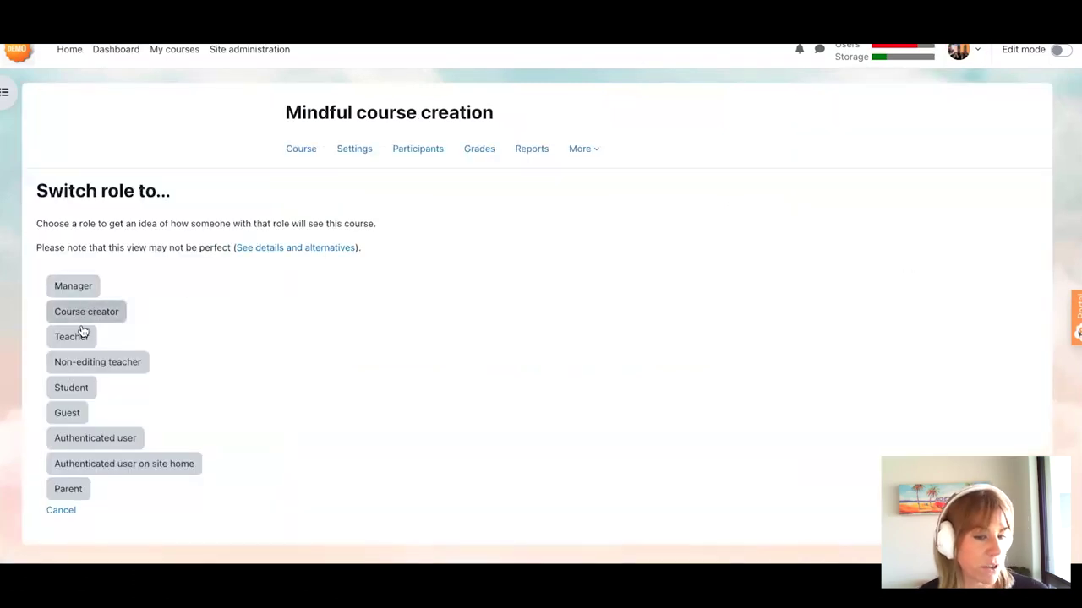
- Switch to the Student role and scroll through the course as a student
left_click(78, 388)
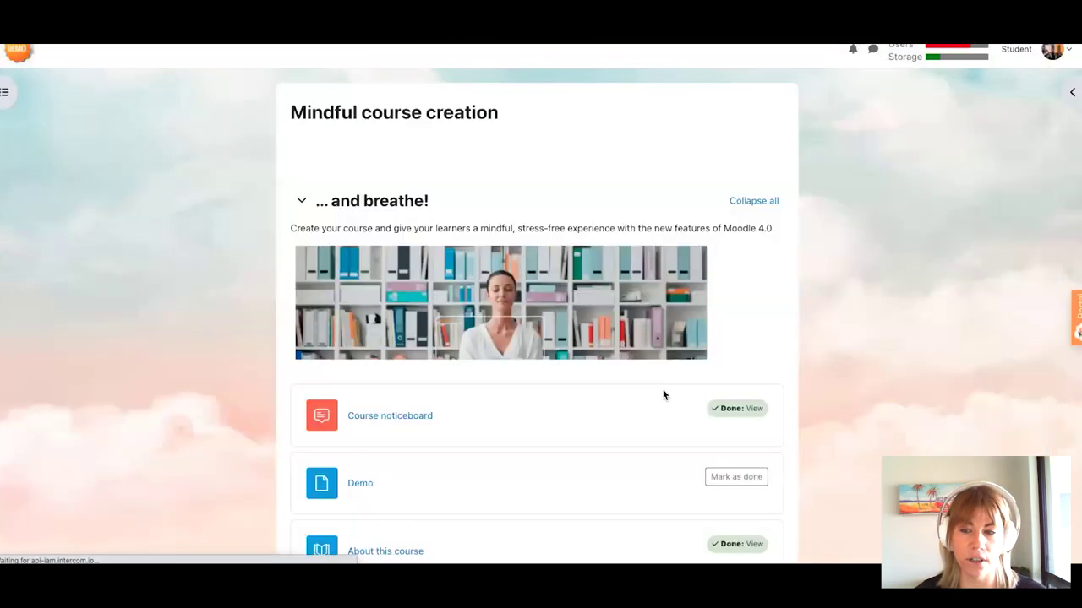
scroll(663, 395, "down", 5)
scroll(663, 394, "down", 8)
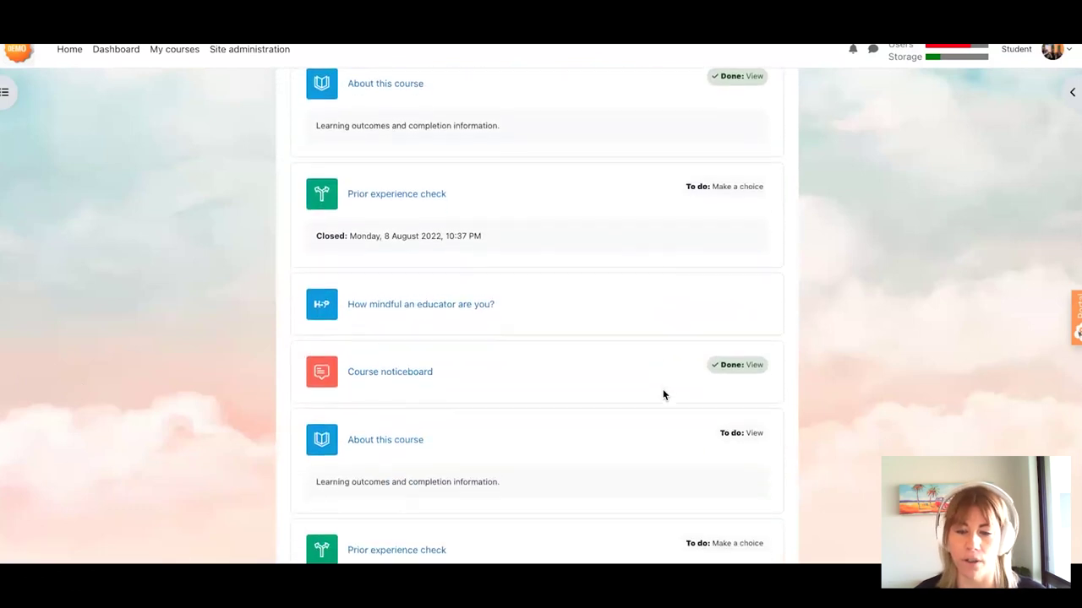
scroll(664, 394, "up", 15)
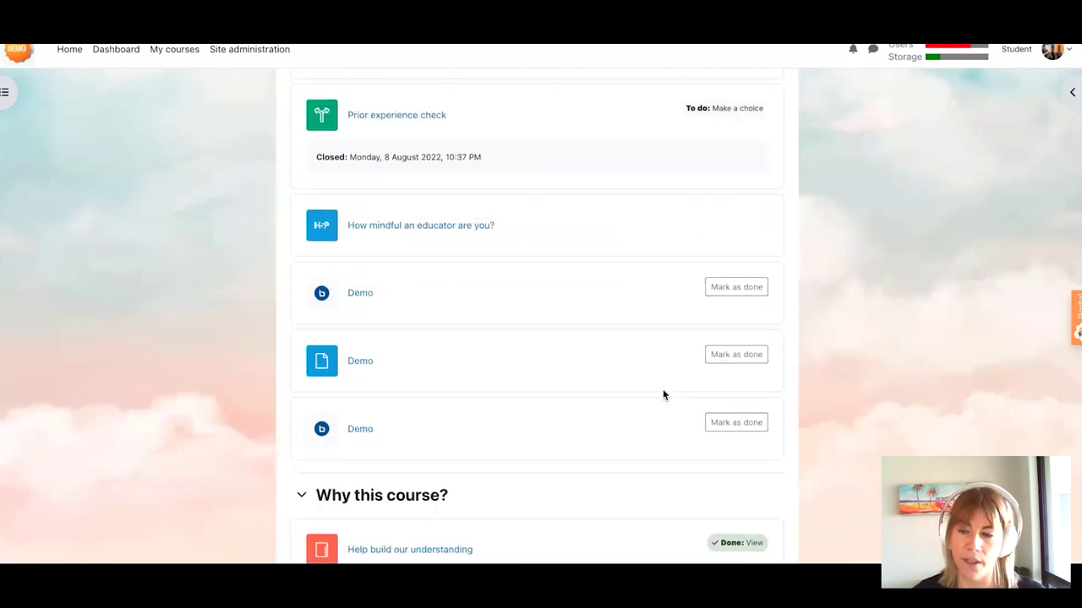
- Return to the normal role and open the course Participants list
left_click(1067, 55)
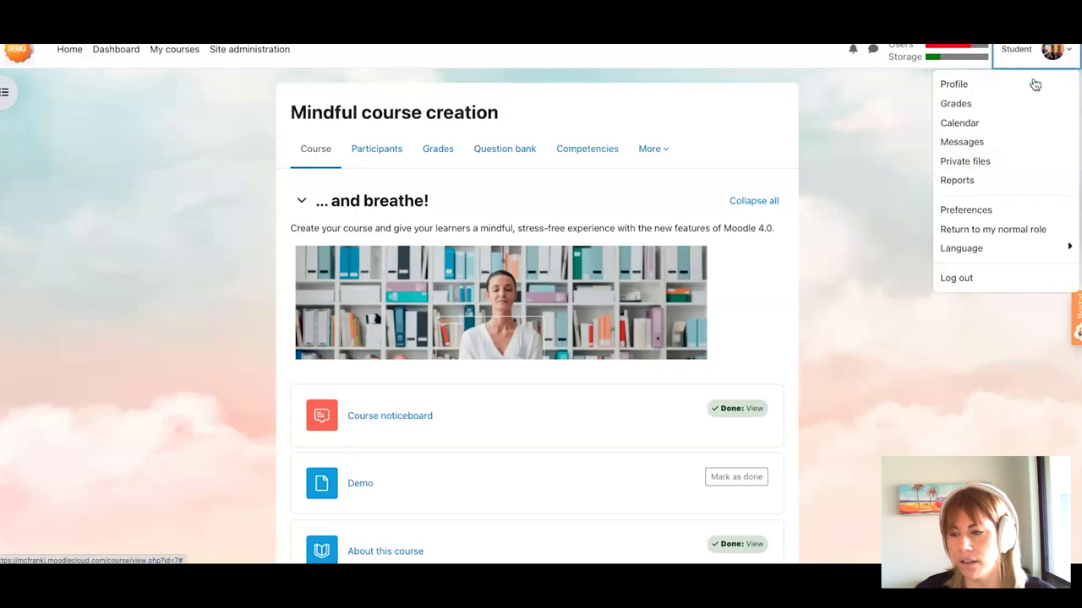
left_click(1000, 230)
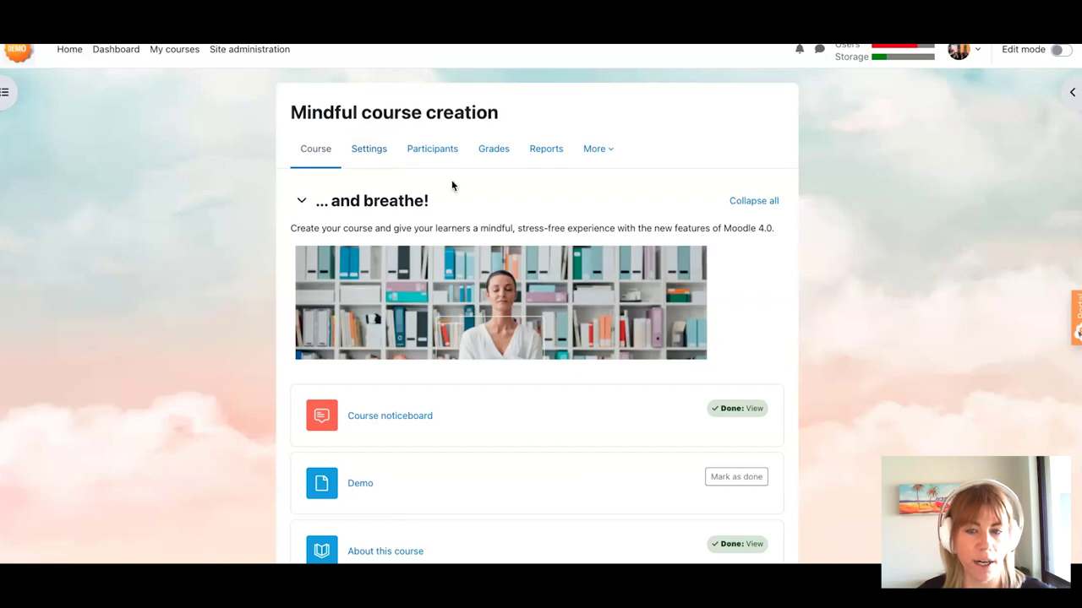
left_click(439, 153)
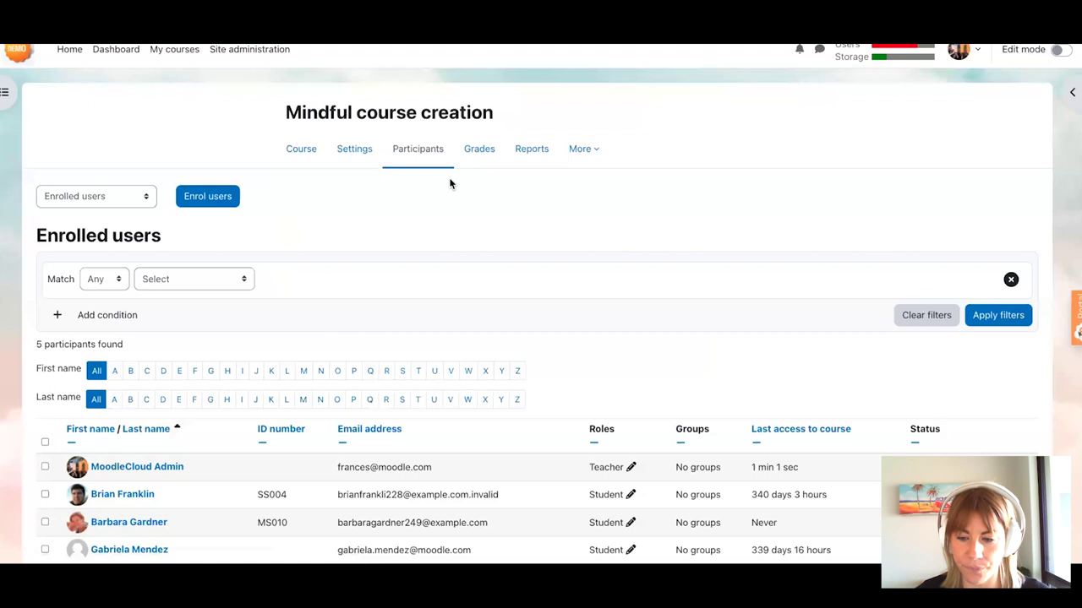
- Replace the admin's Teacher role with Manager in the Mindful course creation participants
scroll(450, 183, "down", 2)
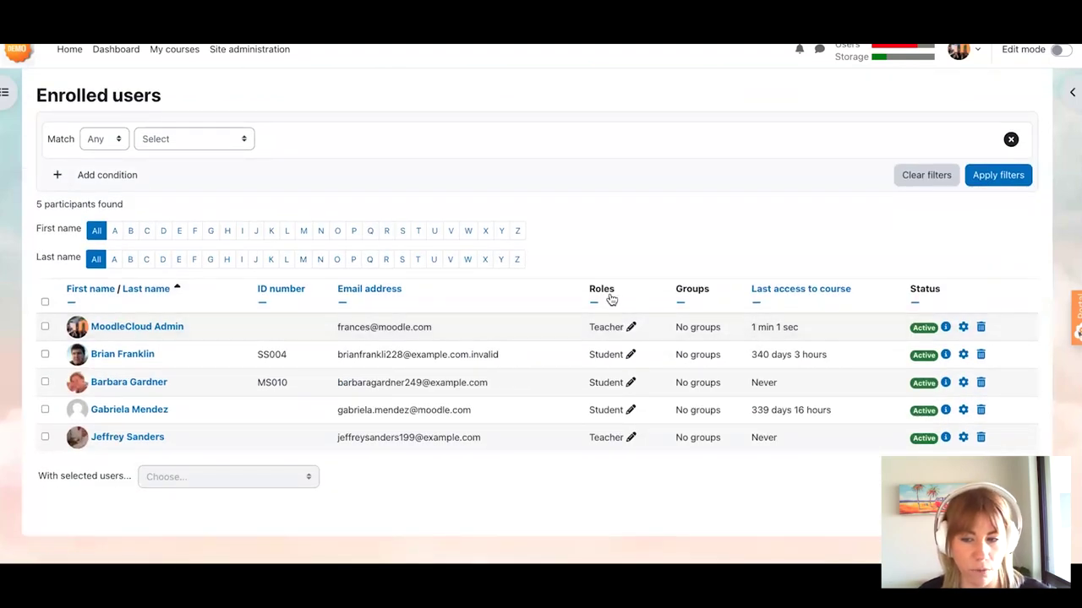
left_click(630, 328)
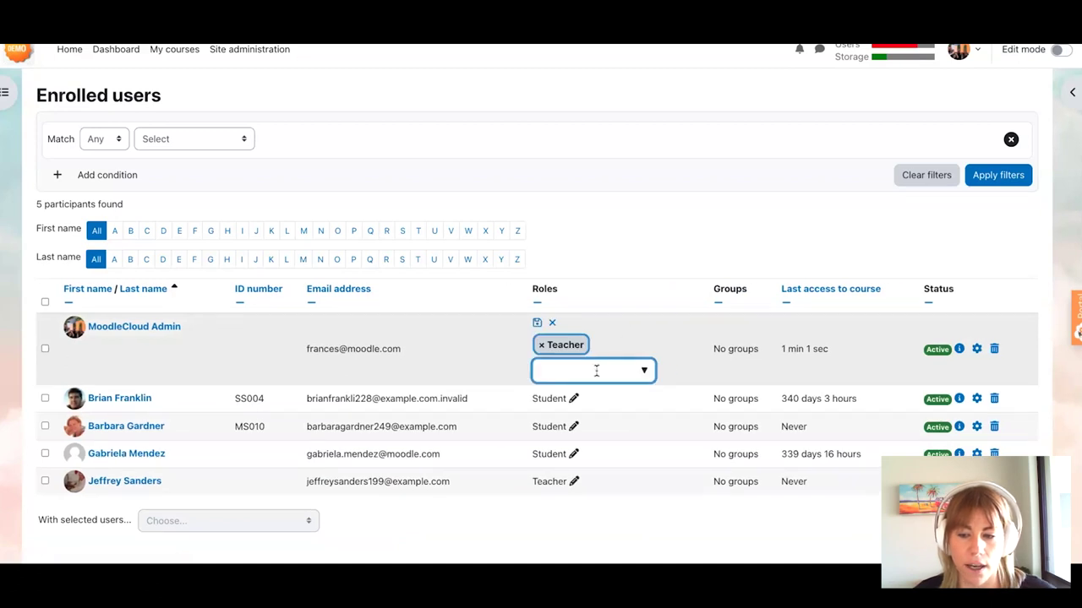
type("mana")
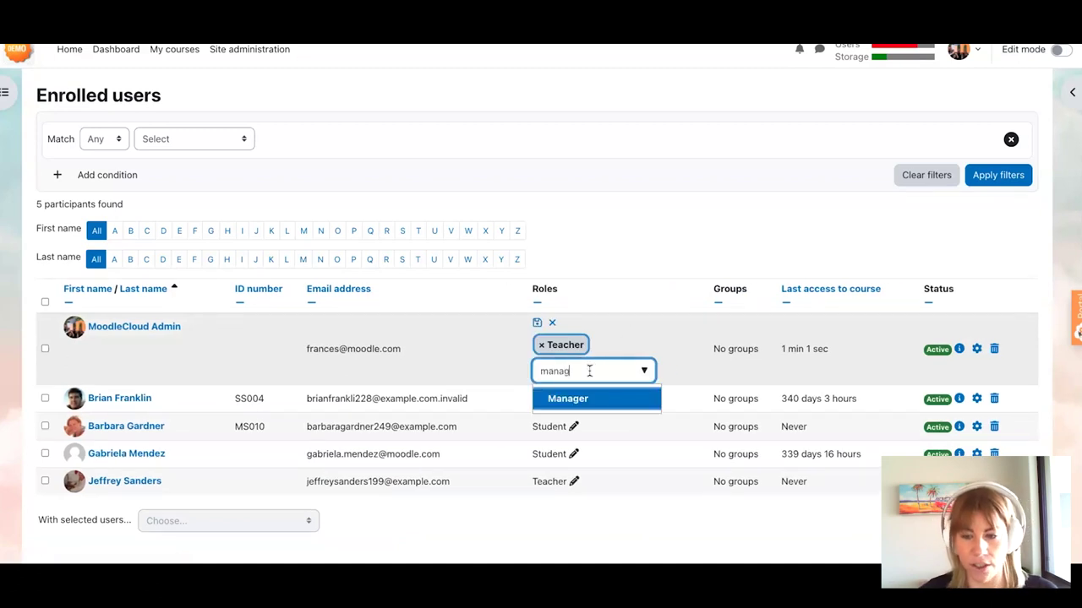
type("g")
left_click(577, 398)
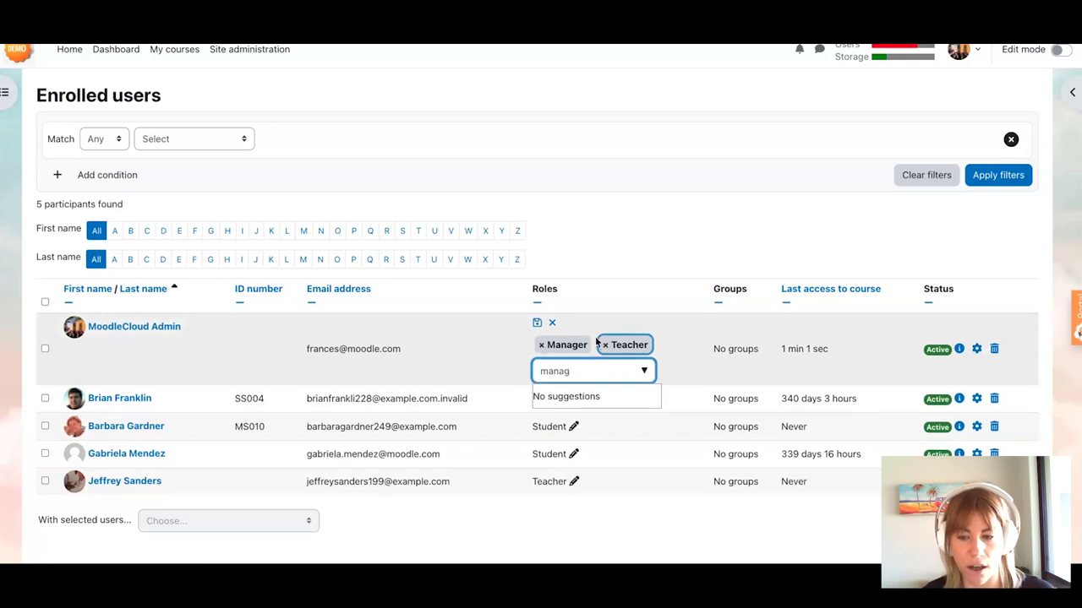
left_click(606, 344)
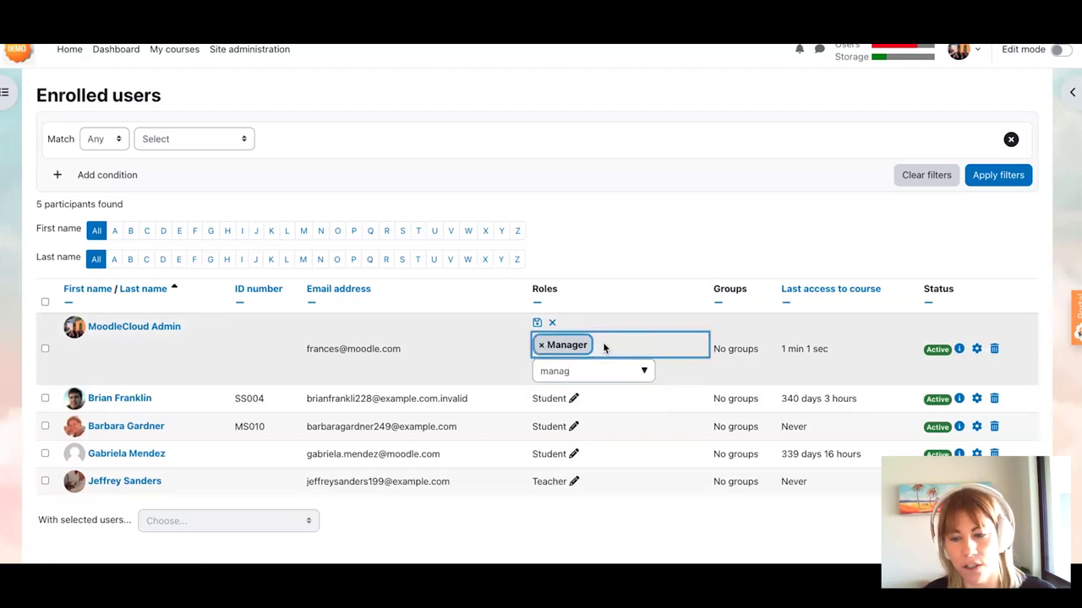
left_click(538, 324)
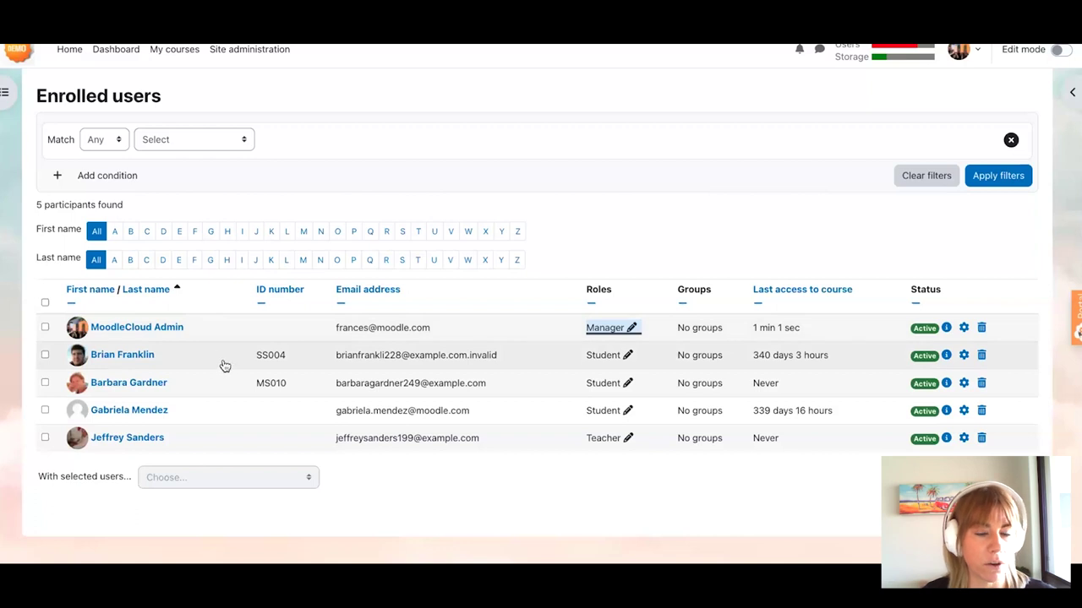
left_click(447, 152)
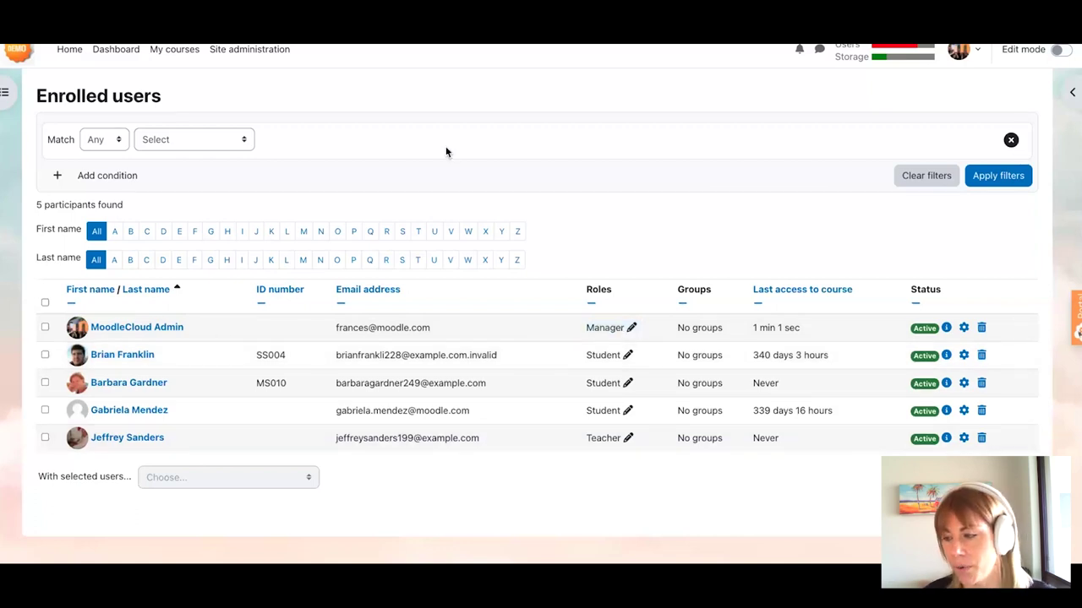
scroll(447, 152, "up", 1)
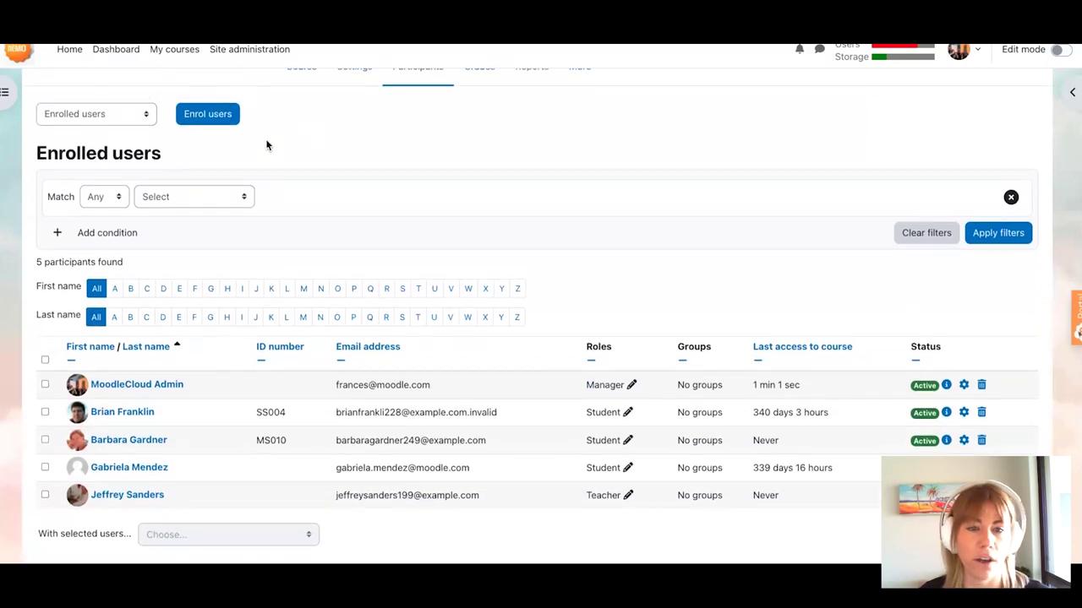
scroll(357, 217, "up", 1)
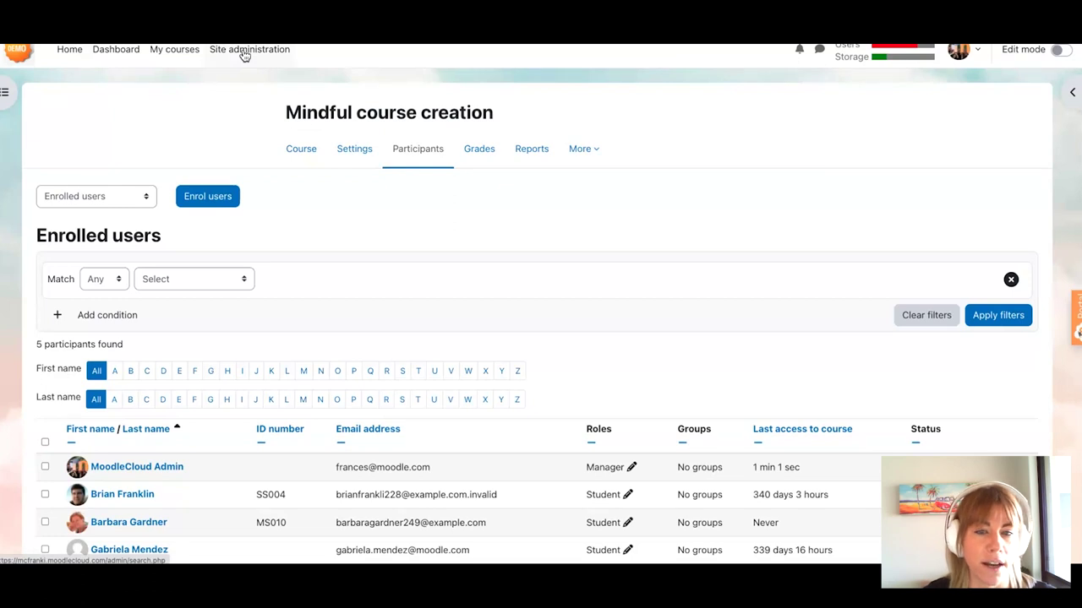
- In Site administration, start a new user Student1 with Force password change ticked
left_click(244, 55)
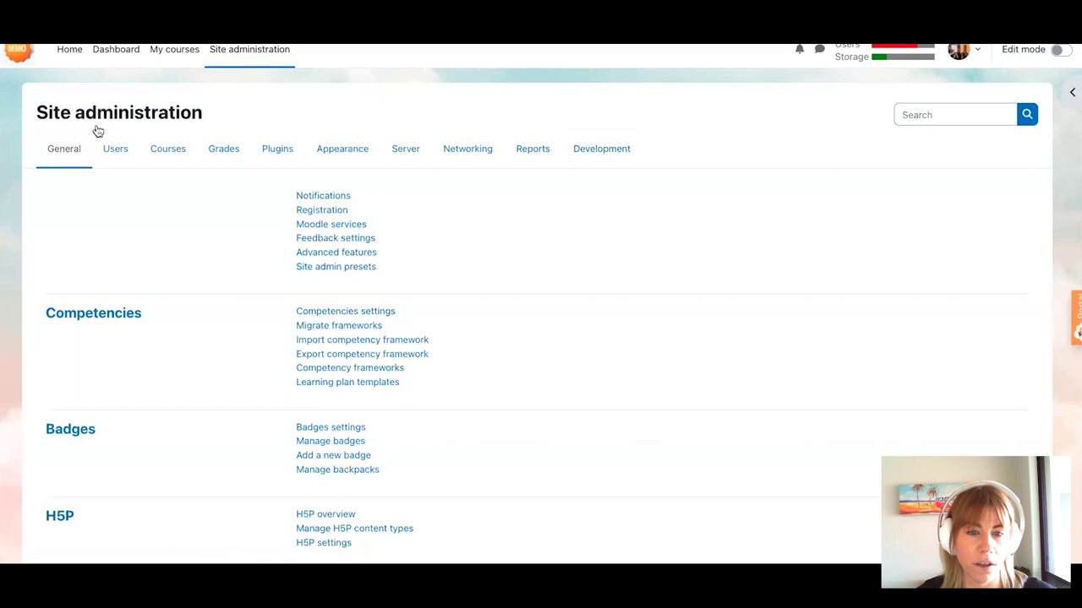
left_click(116, 150)
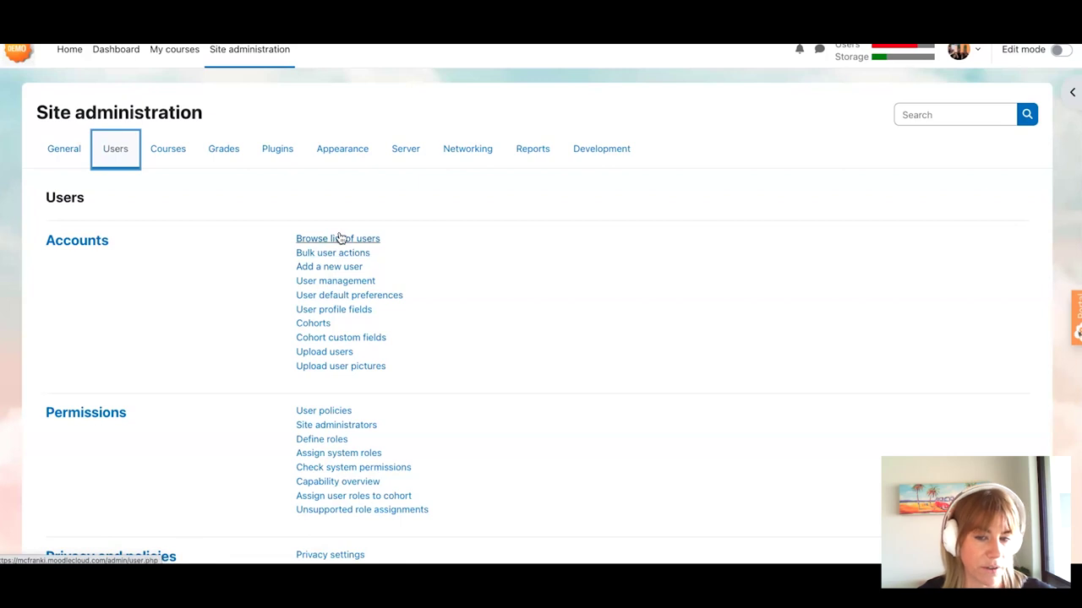
left_click(321, 267)
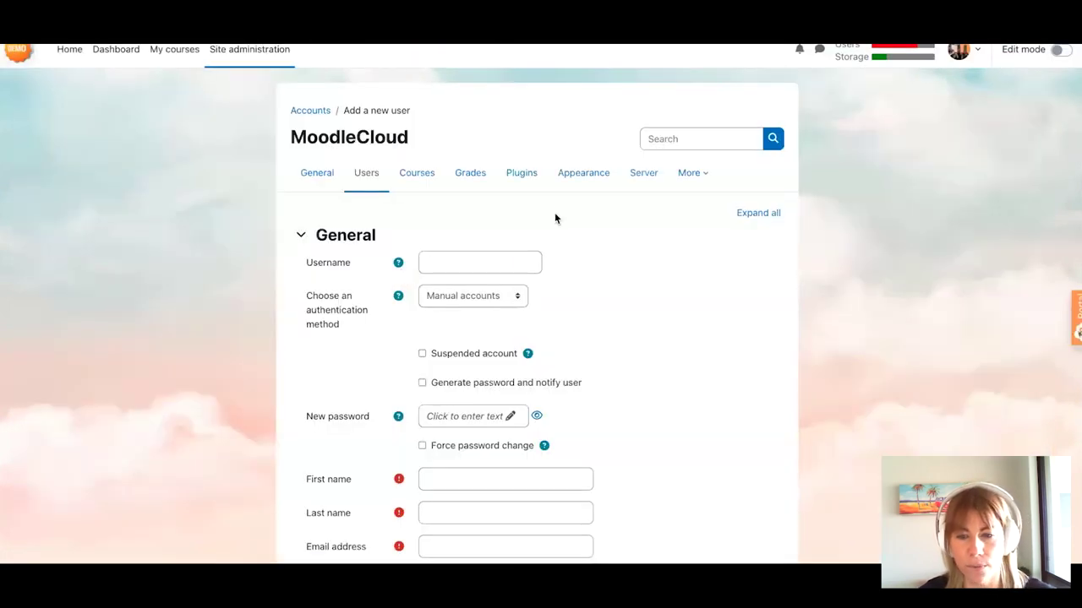
left_click(446, 256)
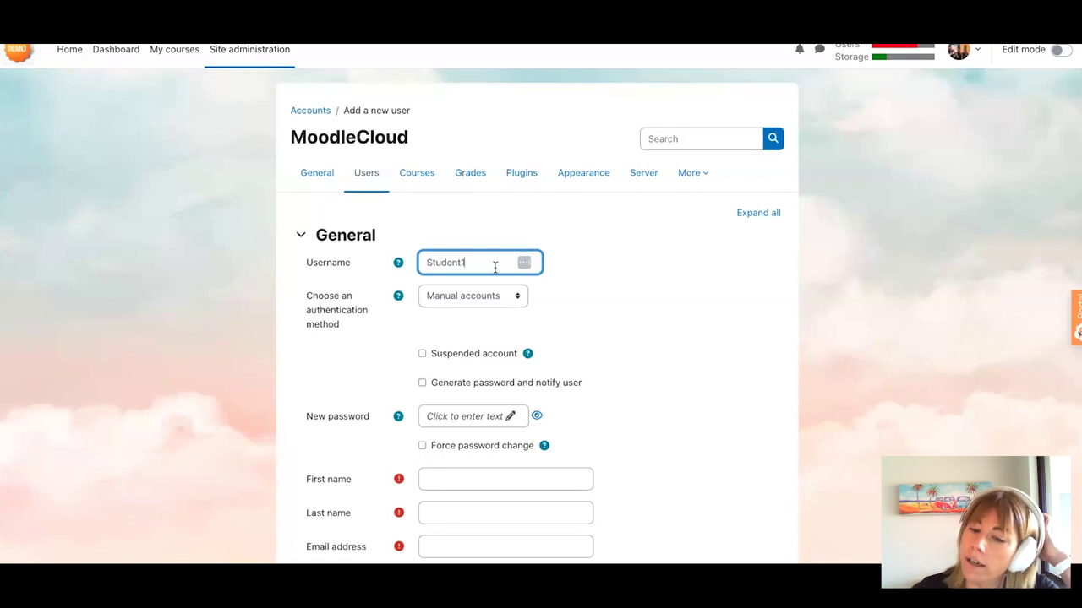
scroll(495, 267, "down", 1)
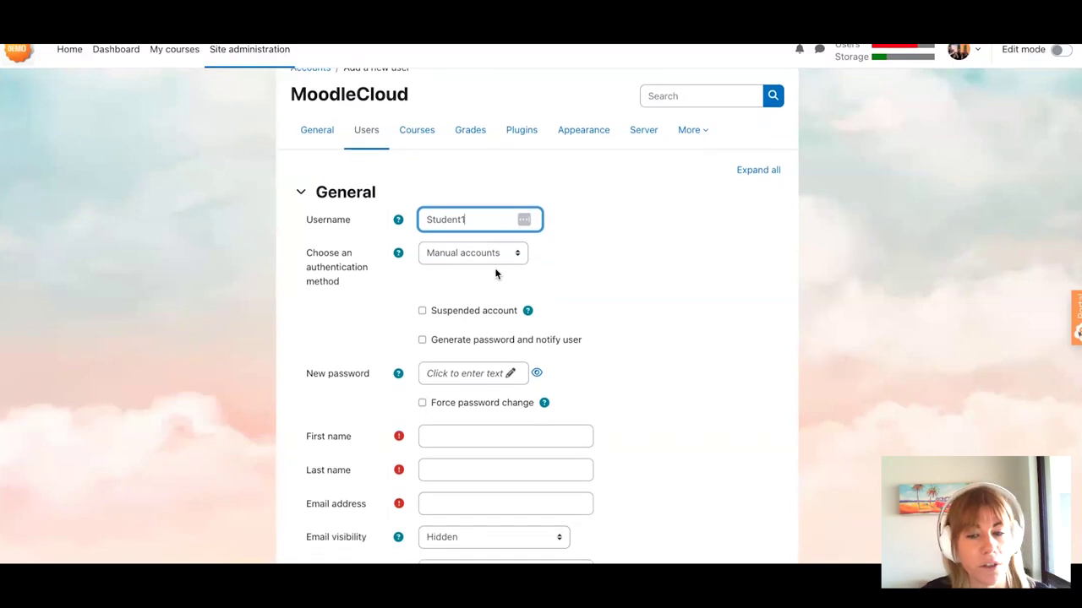
left_click(486, 284)
left_click(510, 283)
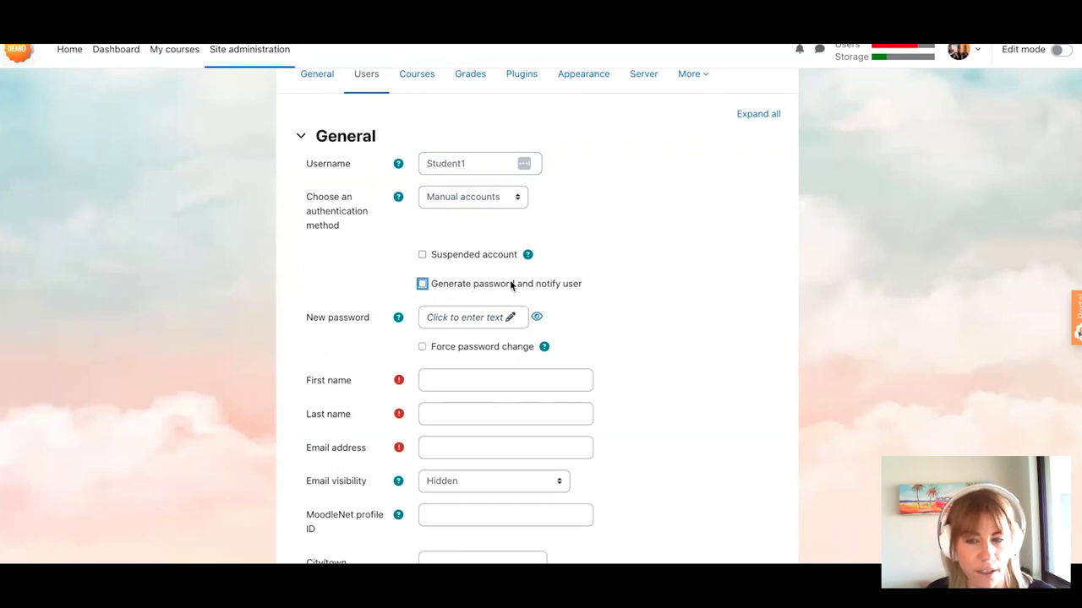
left_click(441, 349)
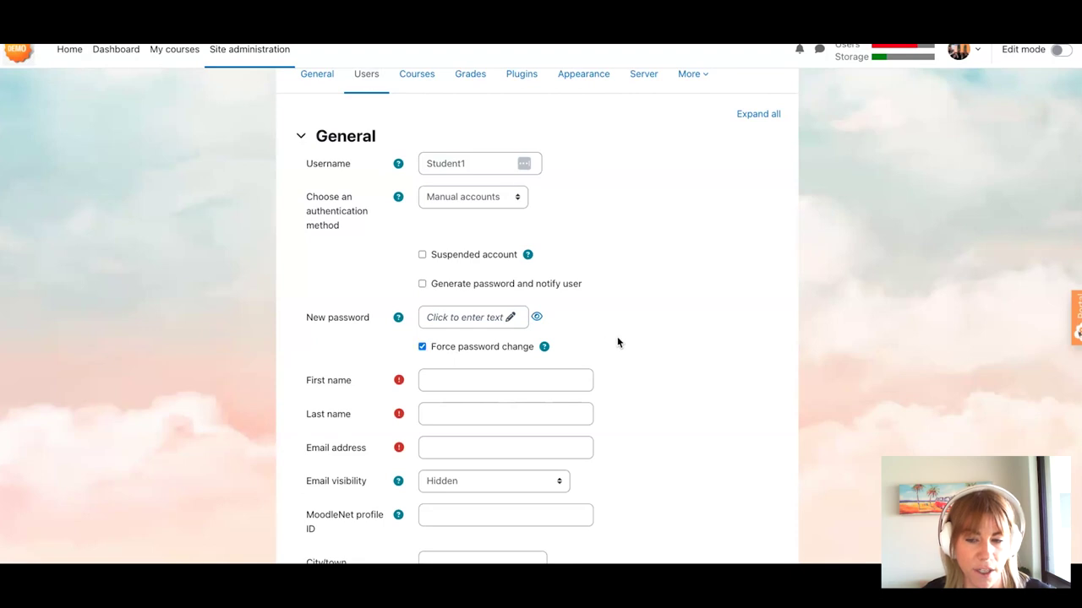
- Scroll past the remaining user fields and cancel the Student1 account without creating it
scroll(617, 343, "down", 3)
left_click(459, 246)
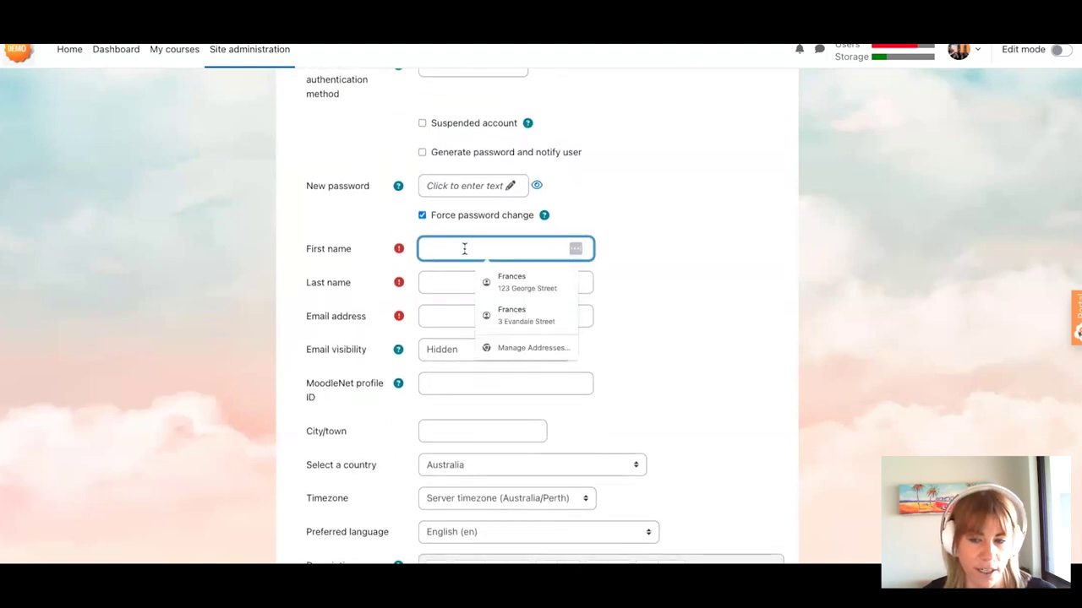
left_click(657, 242)
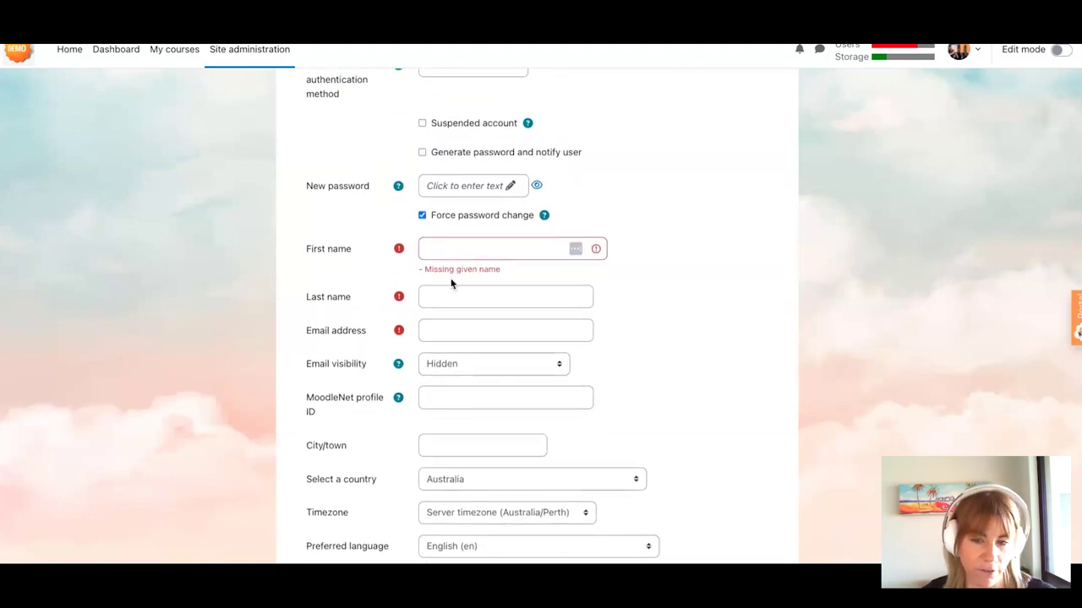
scroll(466, 324, "down", 3)
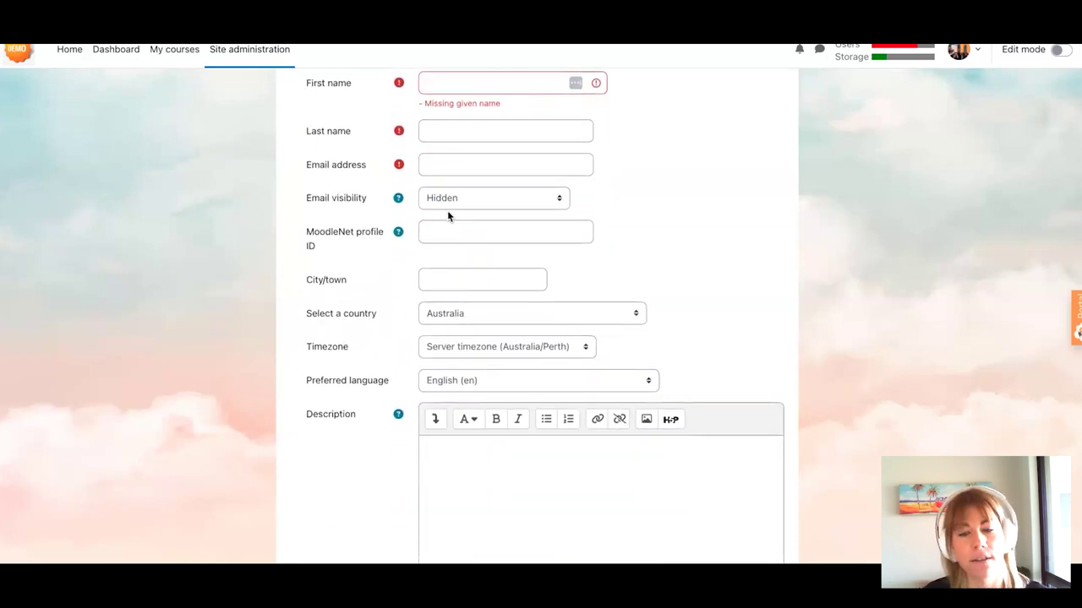
scroll(457, 223, "down", 3)
scroll(457, 223, "down", 5)
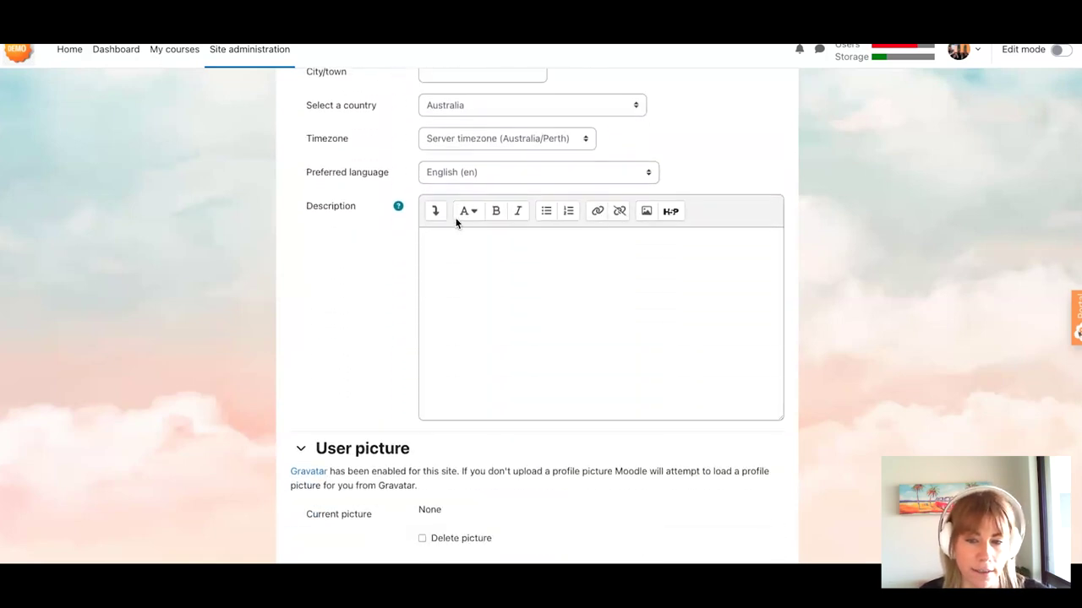
scroll(392, 181, "down", 3)
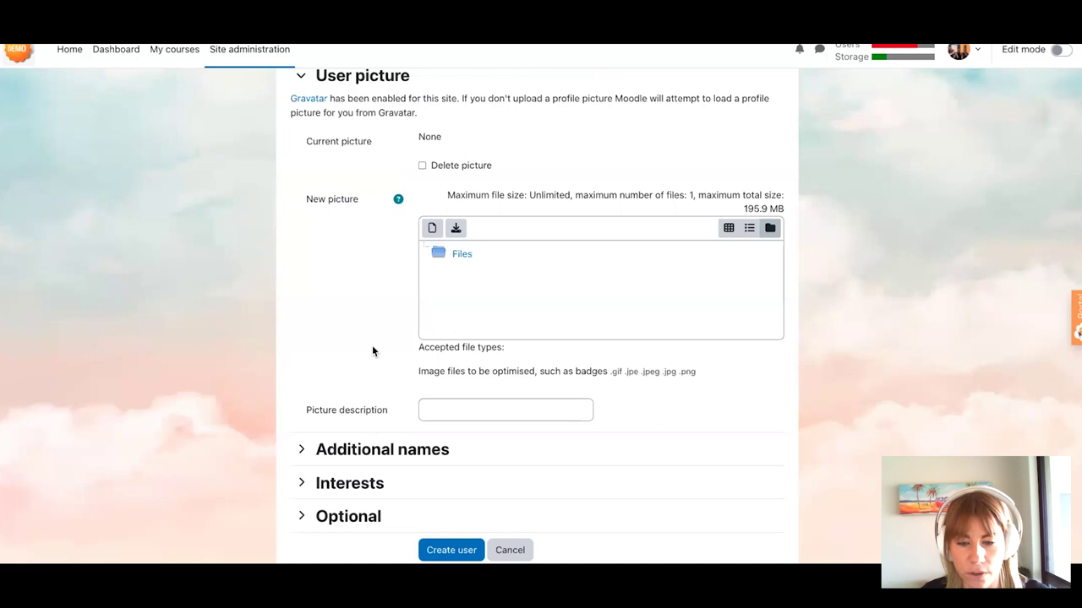
scroll(374, 353, "down", 2)
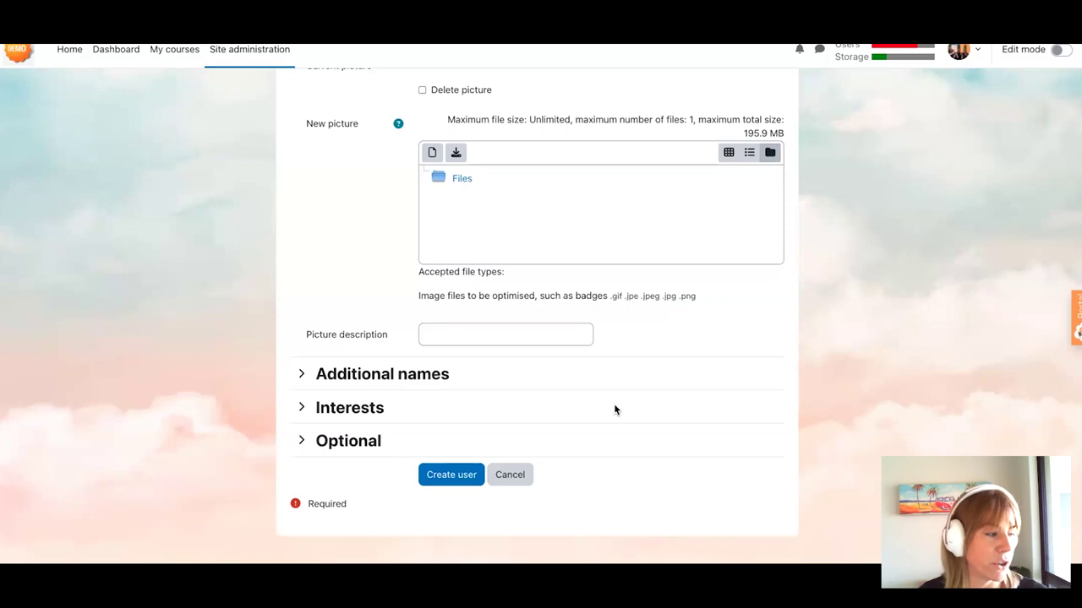
left_click(511, 474)
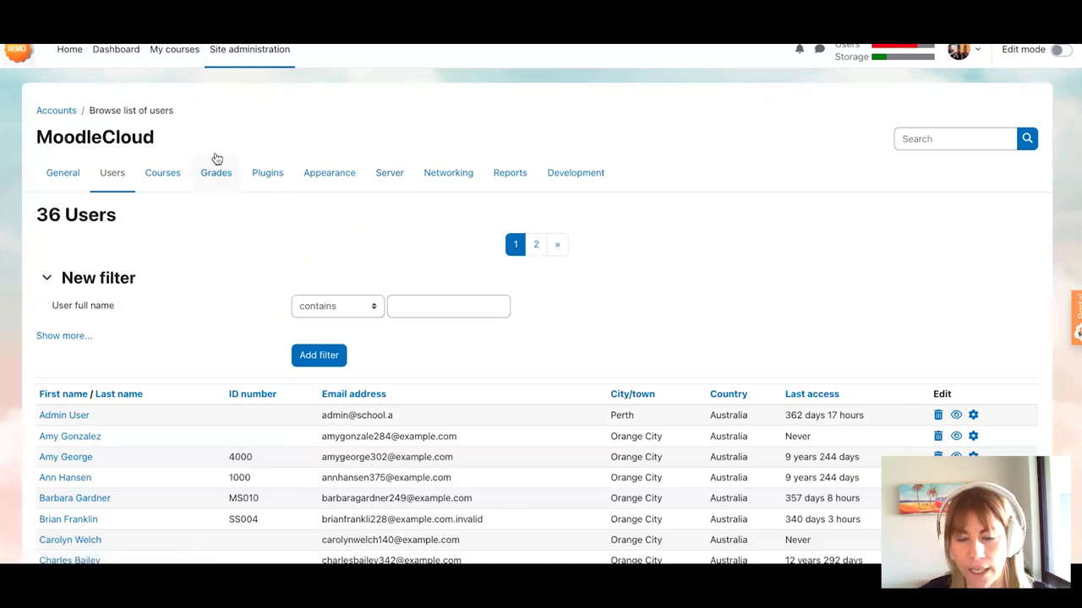
- From My courses, open Mindful course creation's Participants page and start Enrol users
left_click(176, 50)
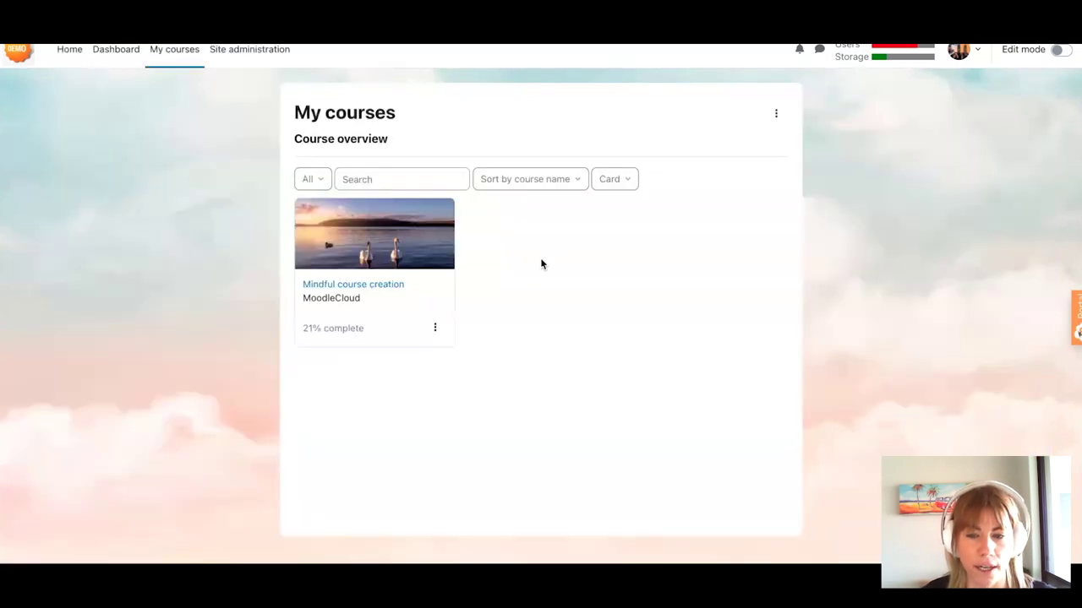
left_click(360, 288)
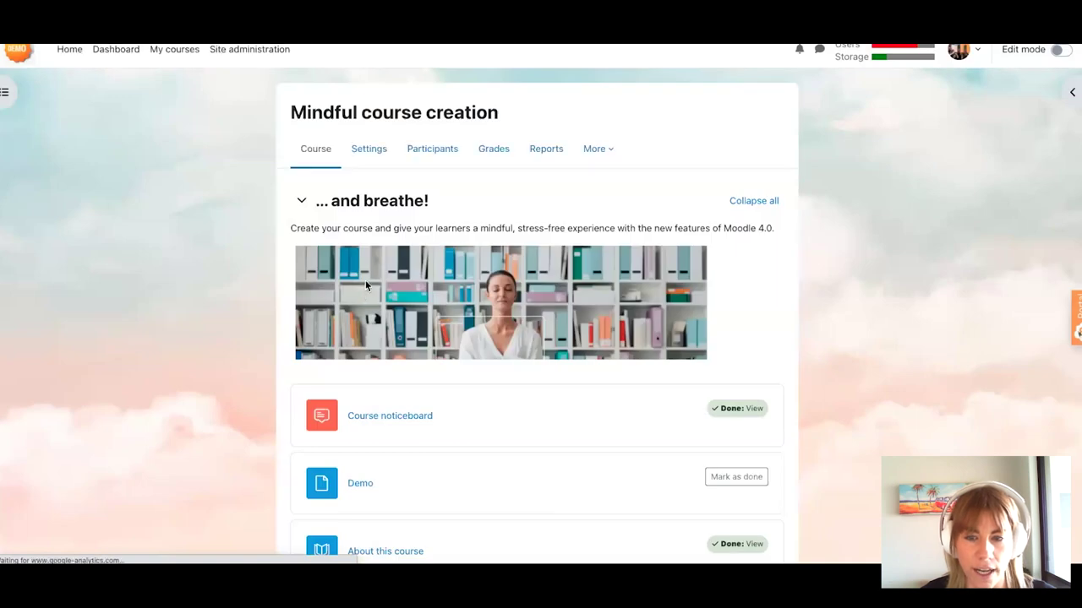
left_click(426, 150)
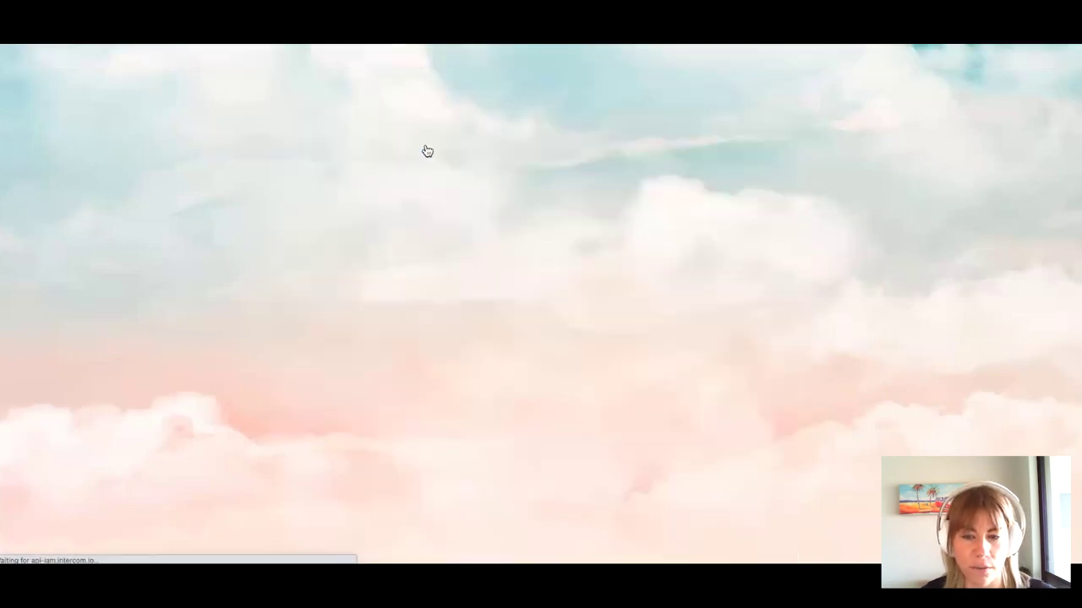
left_click(203, 198)
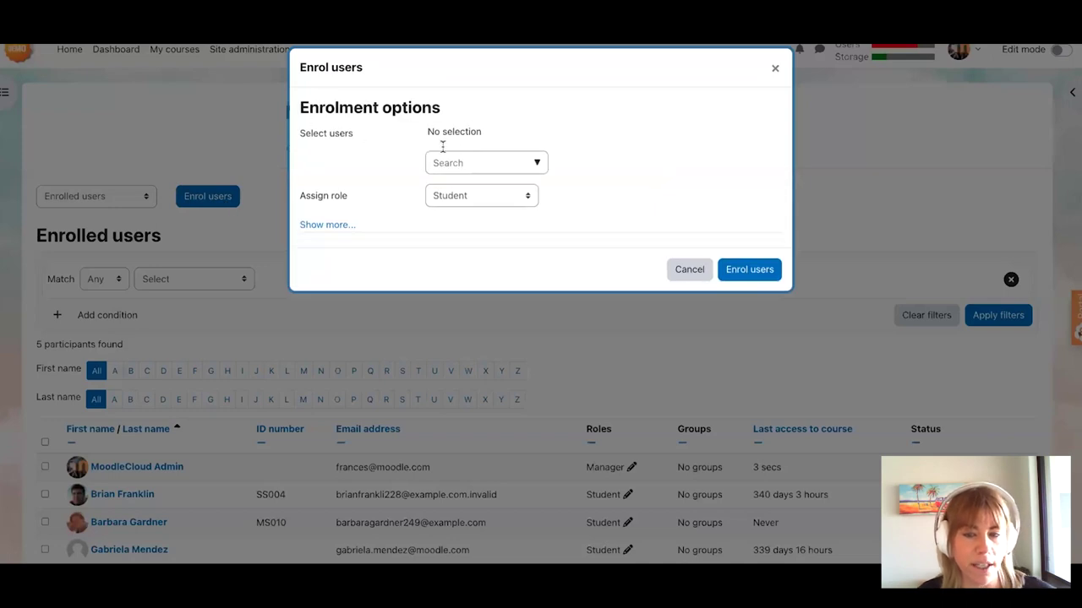
- Search for a user, pick MoodleCloud Admin with the Student role, then cancel without enrolling
left_click(469, 161)
type("frances")
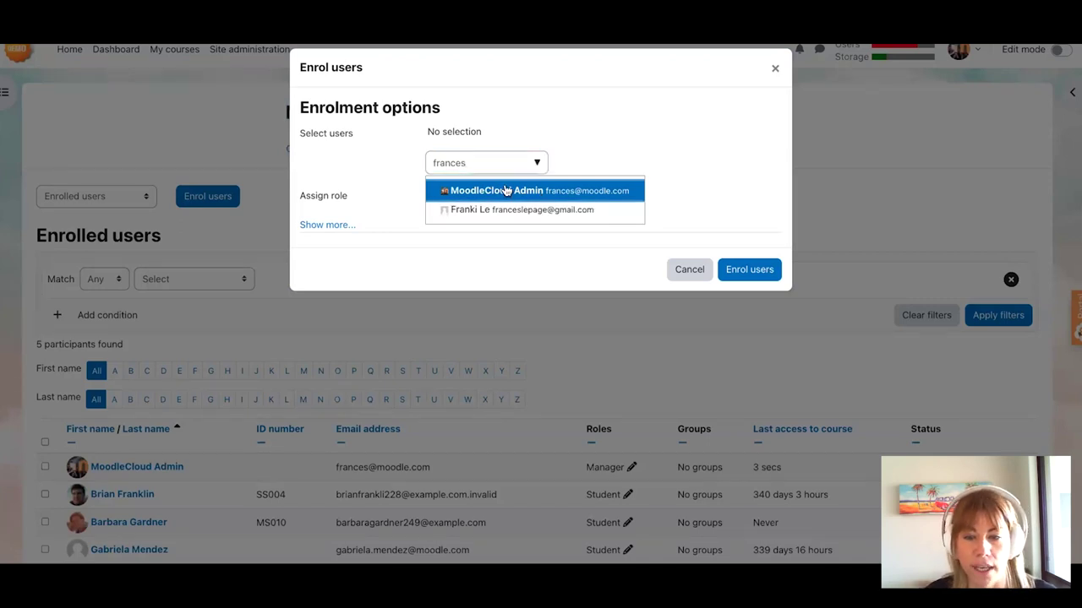
left_click(500, 192)
left_click(353, 209)
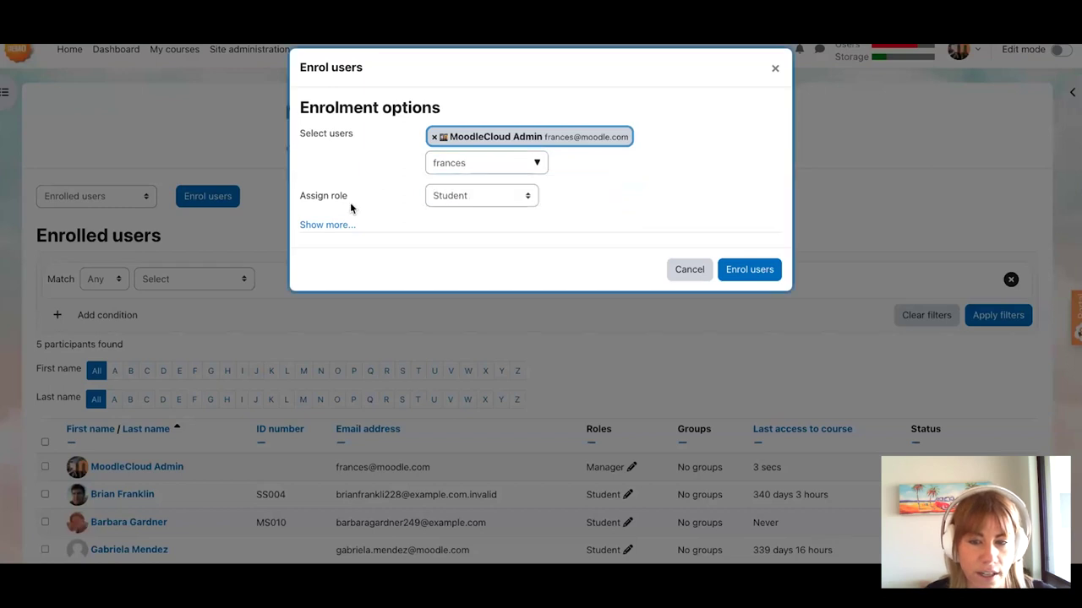
left_click(486, 199)
left_click(478, 197)
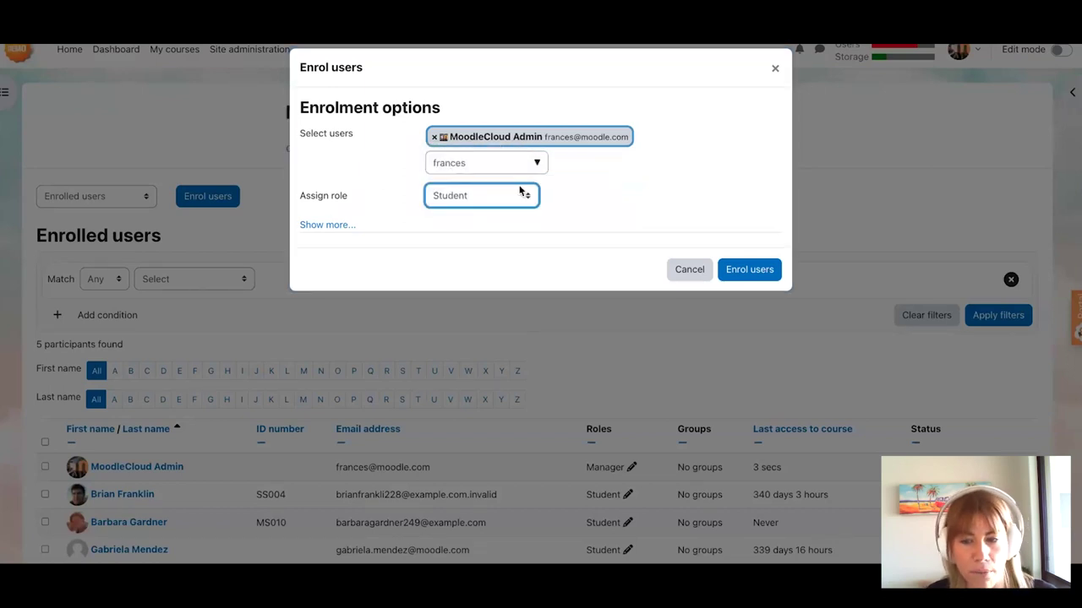
left_click(689, 270)
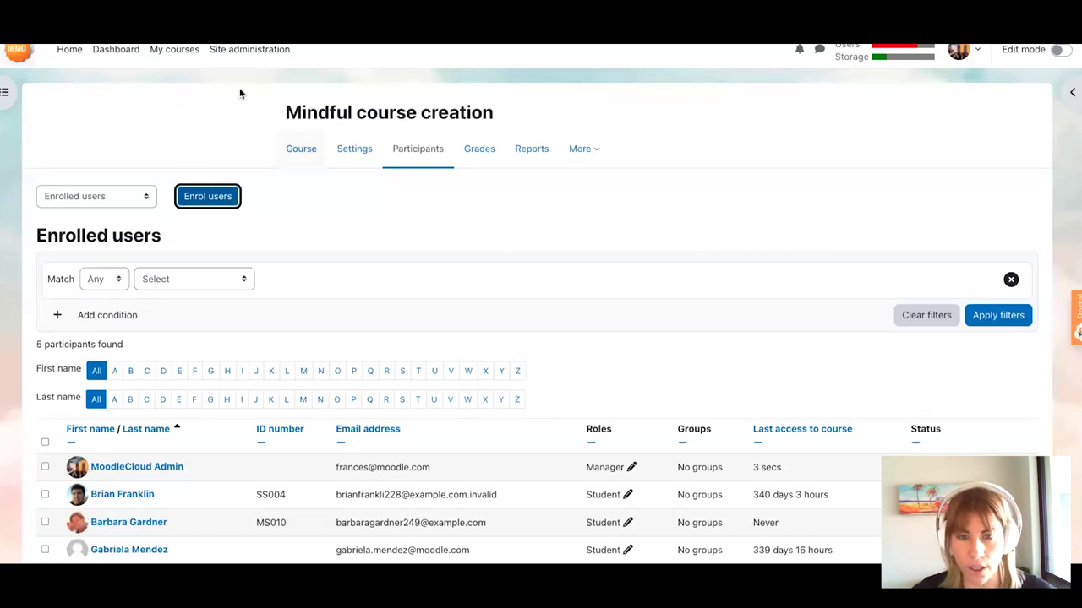
- From the site home, use More > Course reuse to reach Backup course: MC
left_click(74, 54)
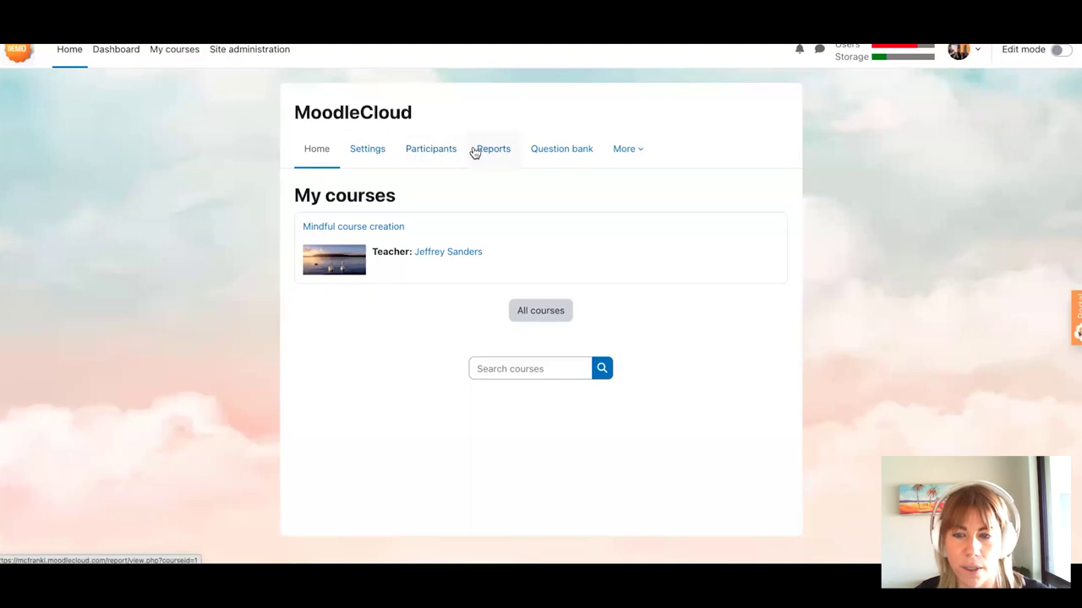
left_click(624, 150)
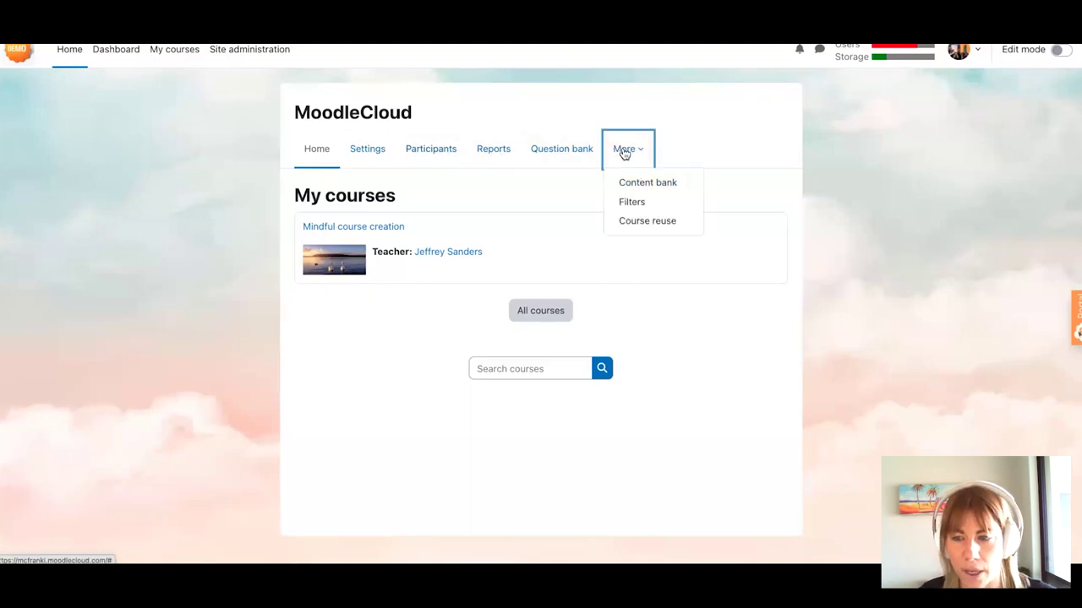
left_click(645, 223)
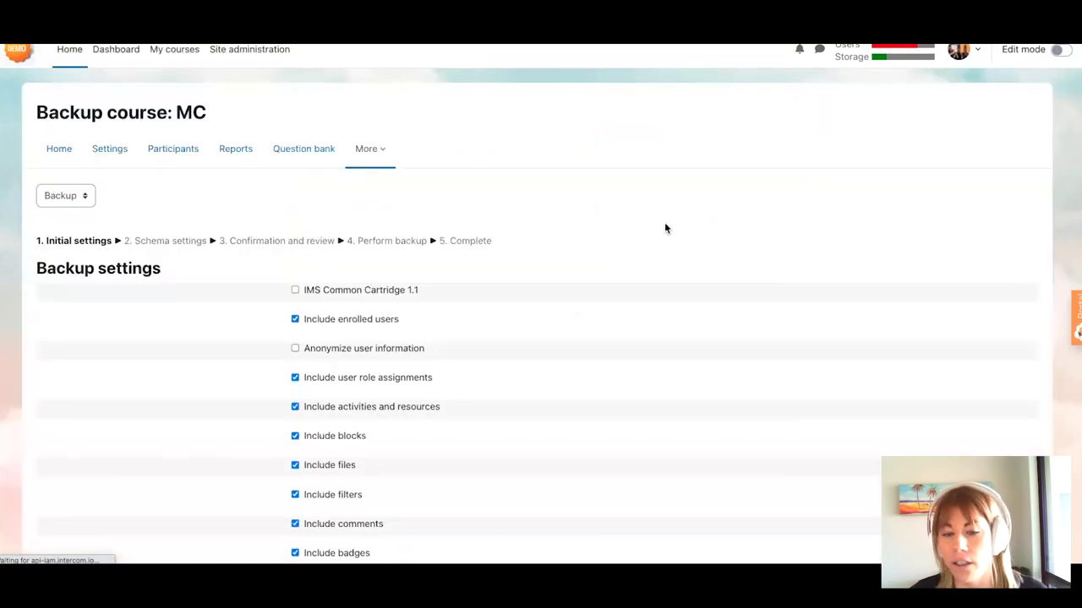